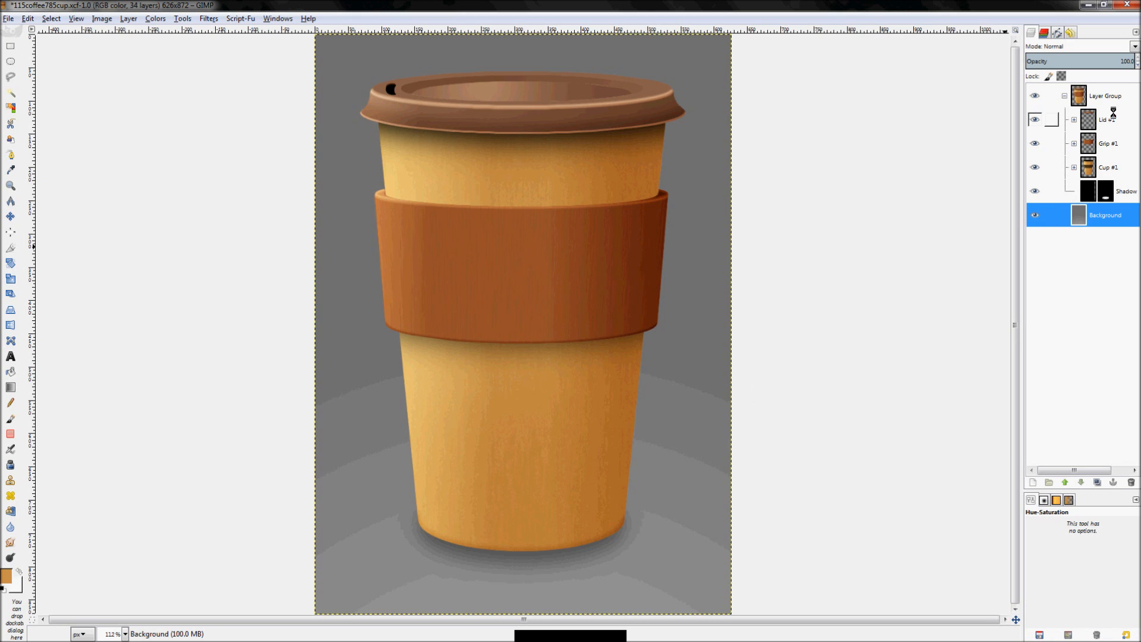
Collapse the Layer Group and toggle its visibility off and on to compare it with the Background layer
{"action": "left_click", "coordinate": [1062, 95]}
{"action": "left_click", "coordinate": [1079, 96]}
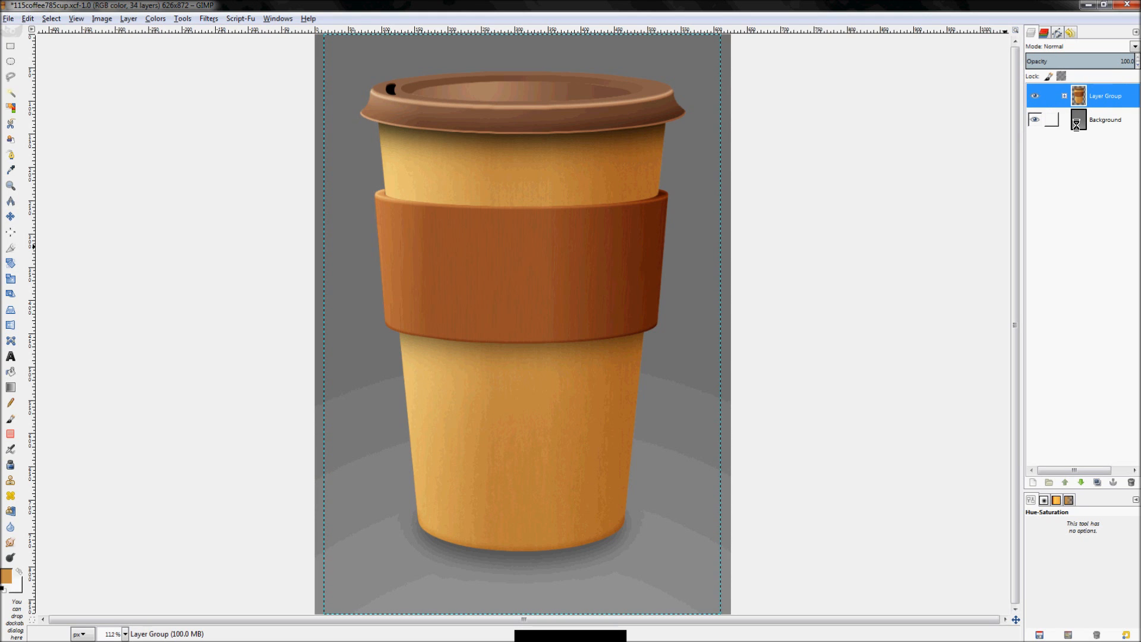
{"action": "left_click", "coordinate": [1079, 119]}
{"action": "left_click", "coordinate": [1036, 95]}
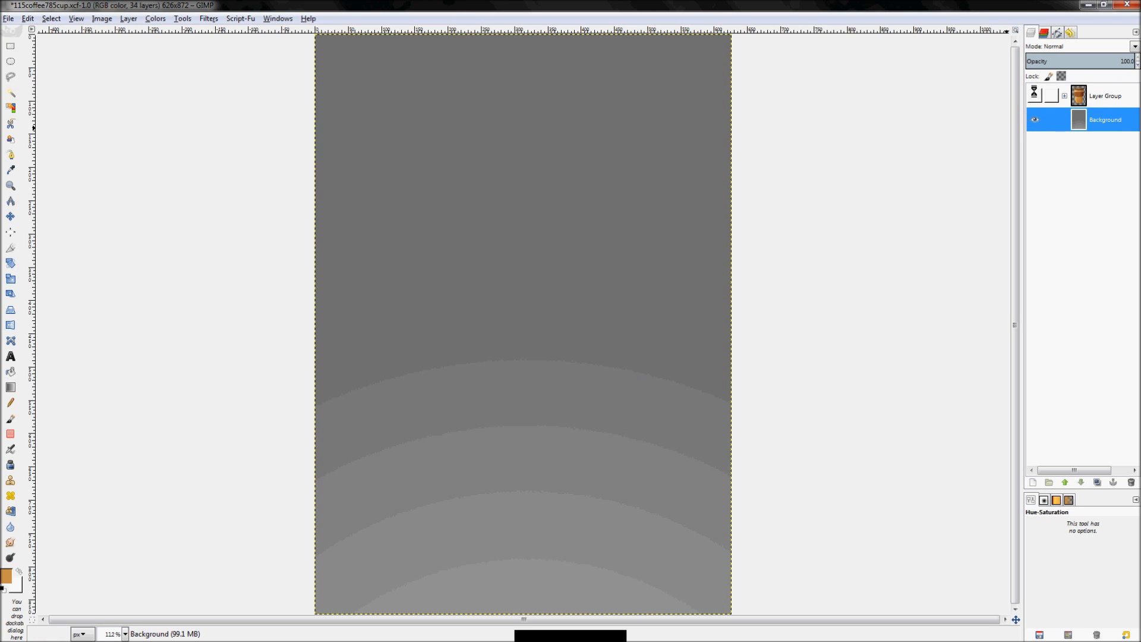
{"action": "left_click", "coordinate": [1035, 95]}
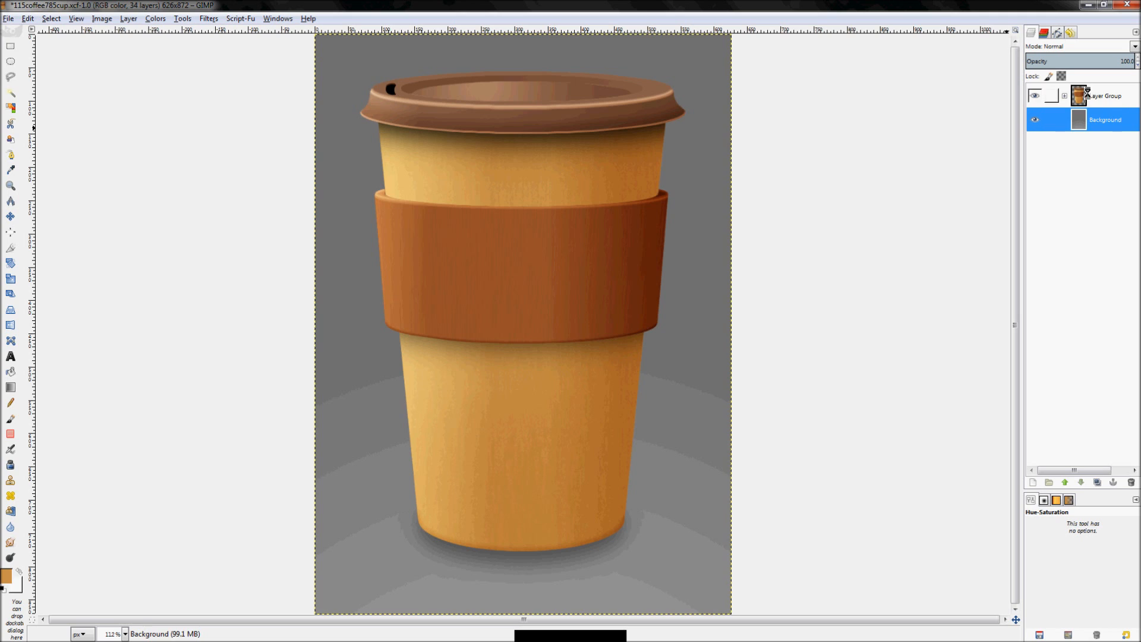
{"action": "left_click", "coordinate": [1048, 103]}
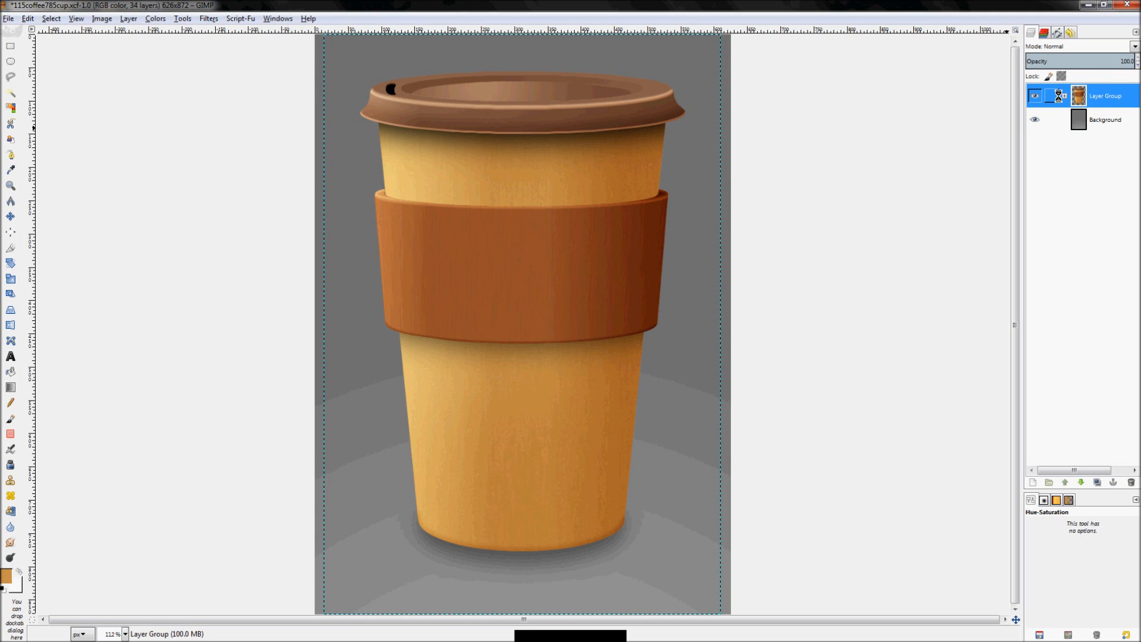
Expand the Layer Group and toggle the visibility of Cup #1, Grip #1 and Lid #1 to inspect each part
{"action": "left_click", "coordinate": [1064, 96]}
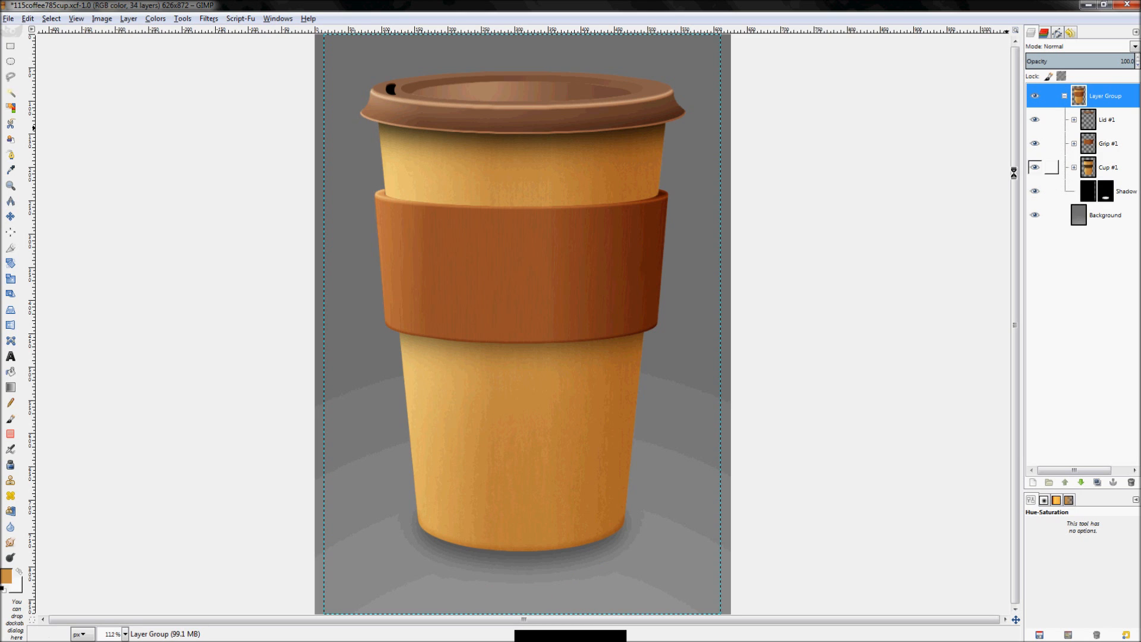
{"action": "mouse_move", "coordinate": [1035, 167]}
{"action": "left_mouse_down"}
{"action": "mouse_move", "coordinate": [1035, 124]}
{"action": "mouse_move", "coordinate": [1034, 171]}
{"action": "left_mouse_up"}
{"action": "left_click", "coordinate": [1086, 167]}
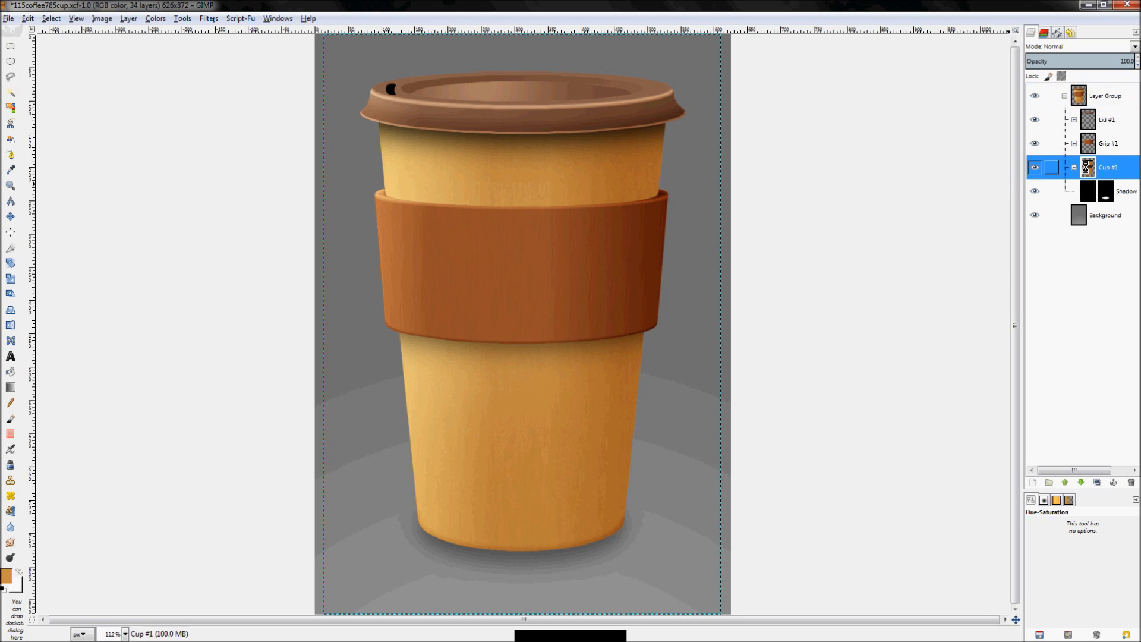
{"action": "left_click", "coordinate": [1036, 167]}
{"action": "left_click", "coordinate": [1036, 167]}
{"action": "left_click", "coordinate": [1036, 143]}
{"action": "left_click", "coordinate": [1036, 144]}
{"action": "left_click", "coordinate": [1035, 119]}
{"action": "left_click", "coordinate": [1035, 120]}
{"action": "left_click", "coordinate": [1035, 120]}
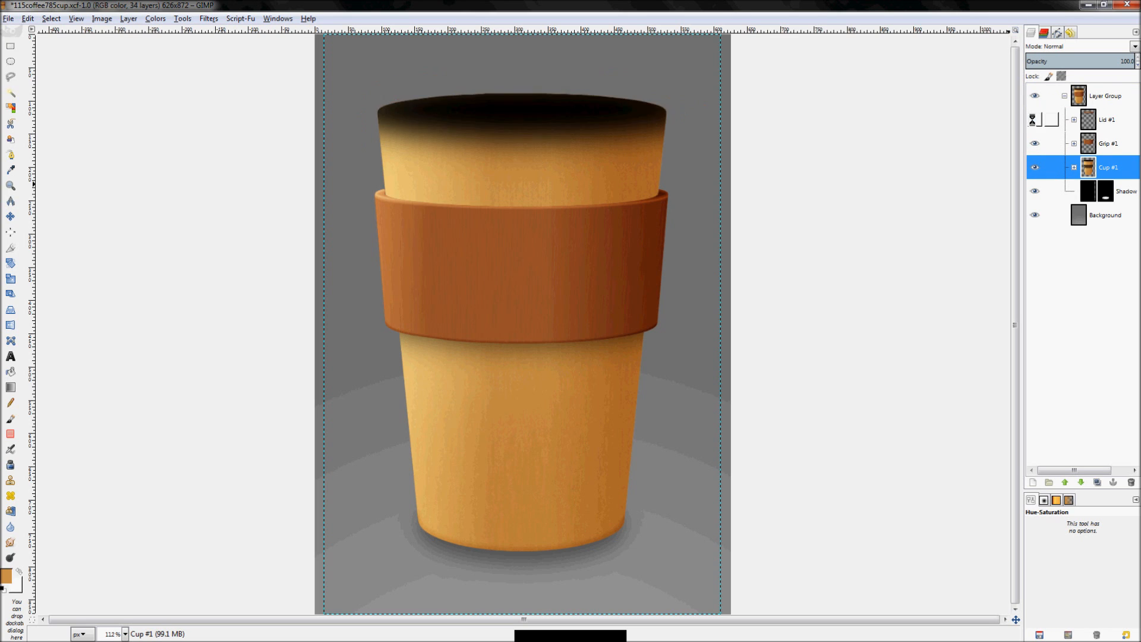
{"action": "left_click", "coordinate": [1035, 120]}
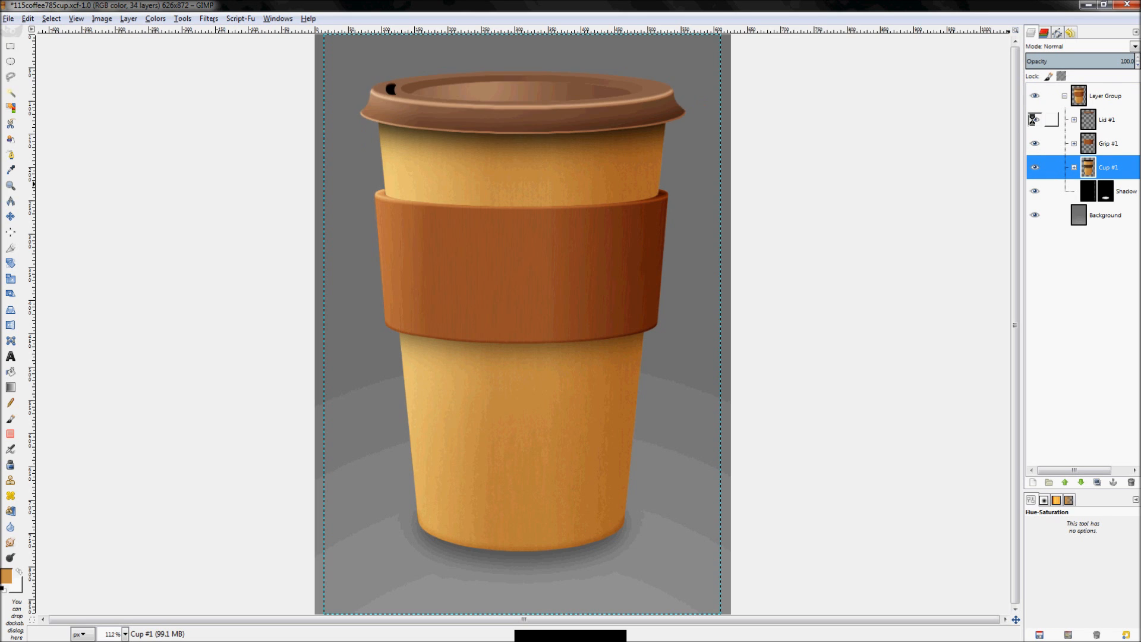
Expand the Cup #1 group and hide all its visible shading and cup detail layers, leaving only the base Cup layer
{"action": "left_click", "coordinate": [1074, 167]}
{"action": "left_click", "coordinate": [1074, 143]}
{"action": "left_click", "coordinate": [1075, 144]}
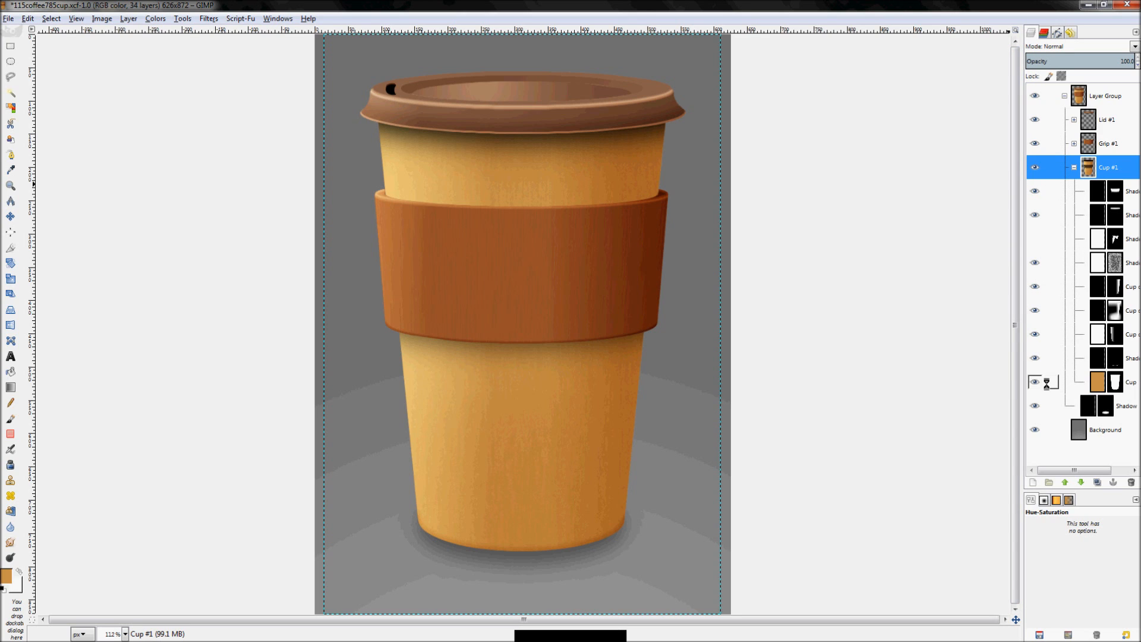
{"action": "left_click", "coordinate": [1036, 357]}
{"action": "left_click", "coordinate": [1035, 334]}
{"action": "left_click", "coordinate": [1035, 310]}
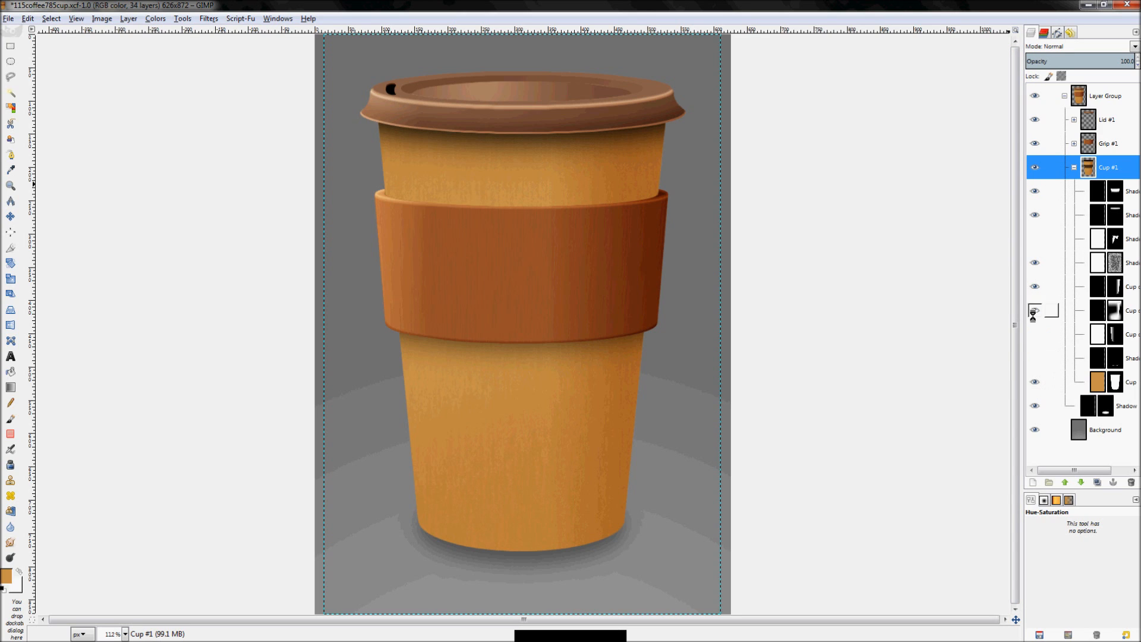
{"action": "left_click", "coordinate": [1035, 286]}
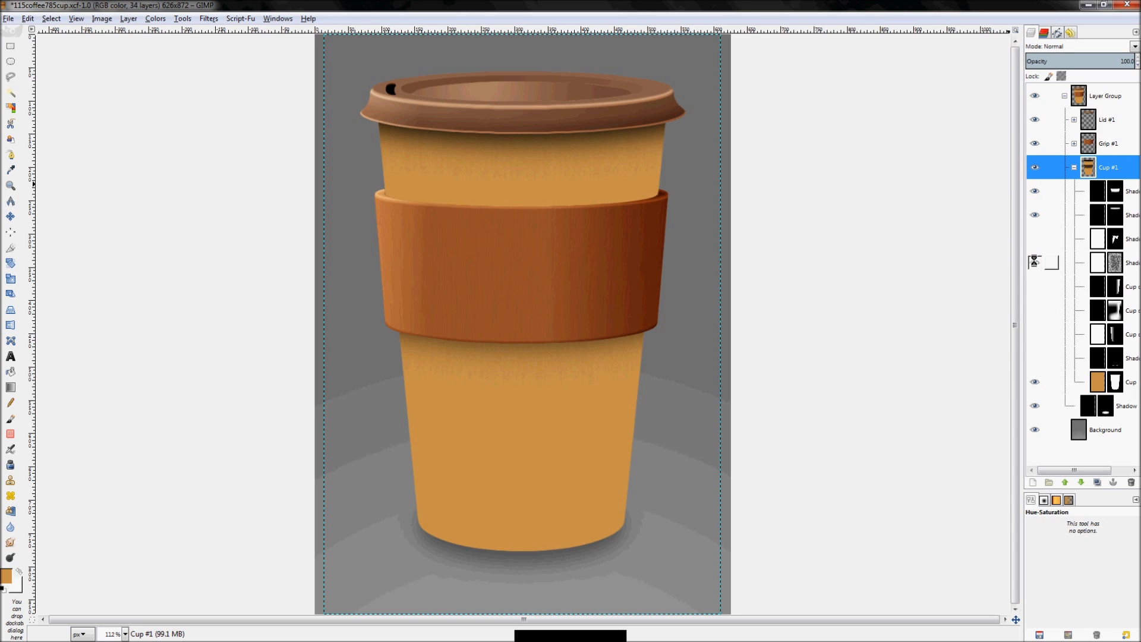
{"action": "left_click", "coordinate": [1035, 214]}
{"action": "left_click", "coordinate": [1035, 191]}
Show the hidden Cup #1 detail layers again and toggle the base Cup layer's visibility to see what it contributes
{"action": "left_click", "coordinate": [1035, 191]}
{"action": "left_click", "coordinate": [1035, 215]}
{"action": "left_click", "coordinate": [1035, 262]}
{"action": "left_click", "coordinate": [1035, 286]}
{"action": "left_click", "coordinate": [1035, 310]}
{"action": "left_click", "coordinate": [1035, 333]}
{"action": "left_click", "coordinate": [1035, 357]}
{"action": "left_click", "coordinate": [1035, 382]}
{"action": "left_click", "coordinate": [1035, 382]}
{"action": "left_click", "coordinate": [1035, 381]}
{"action": "left_click", "coordinate": [1035, 382]}
Hide the visible detail layers above the base Cup layer once more to isolate its flat colour
{"action": "left_click", "coordinate": [1035, 358]}
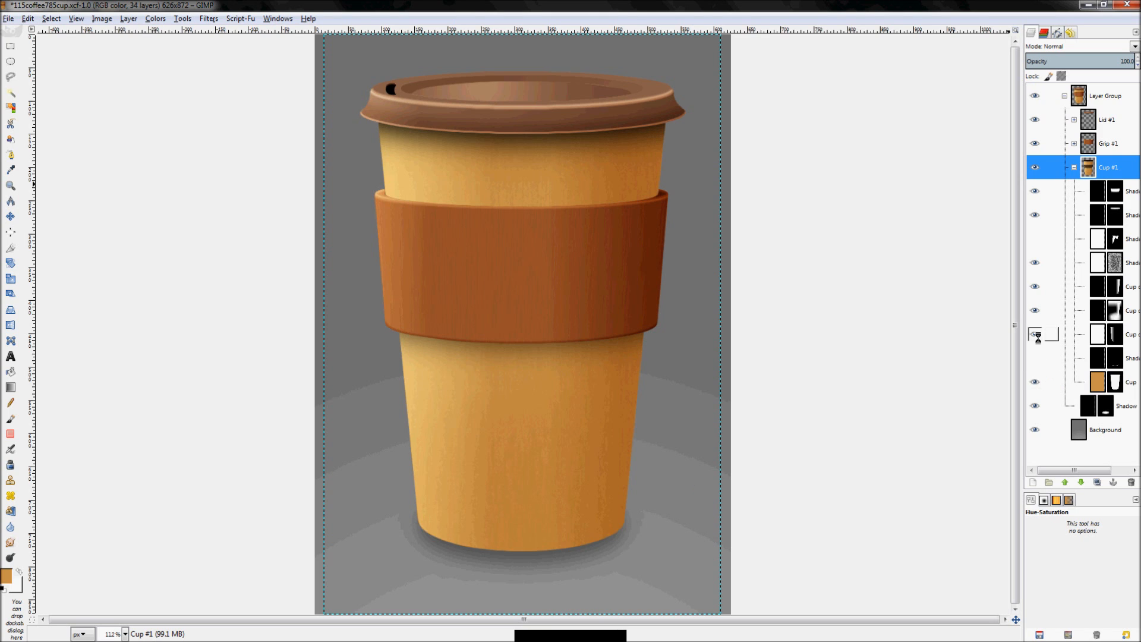
{"action": "left_click", "coordinate": [1035, 333]}
{"action": "left_click", "coordinate": [1035, 310]}
{"action": "left_click", "coordinate": [1035, 286]}
{"action": "left_click", "coordinate": [1035, 262]}
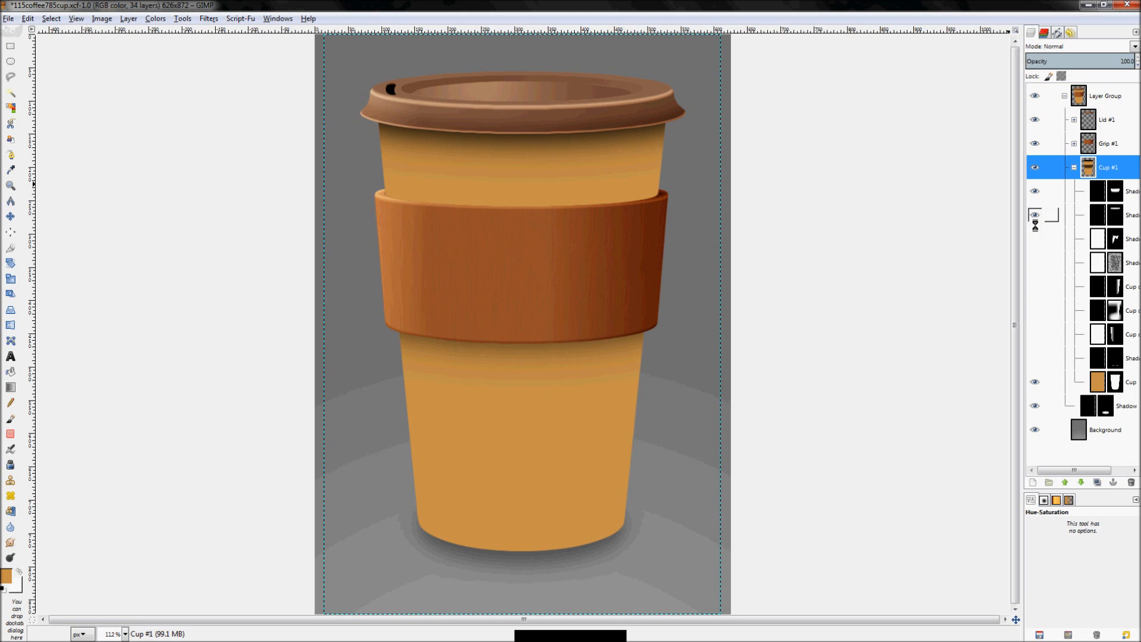
{"action": "left_click", "coordinate": [1035, 214]}
{"action": "left_click", "coordinate": [1035, 190]}
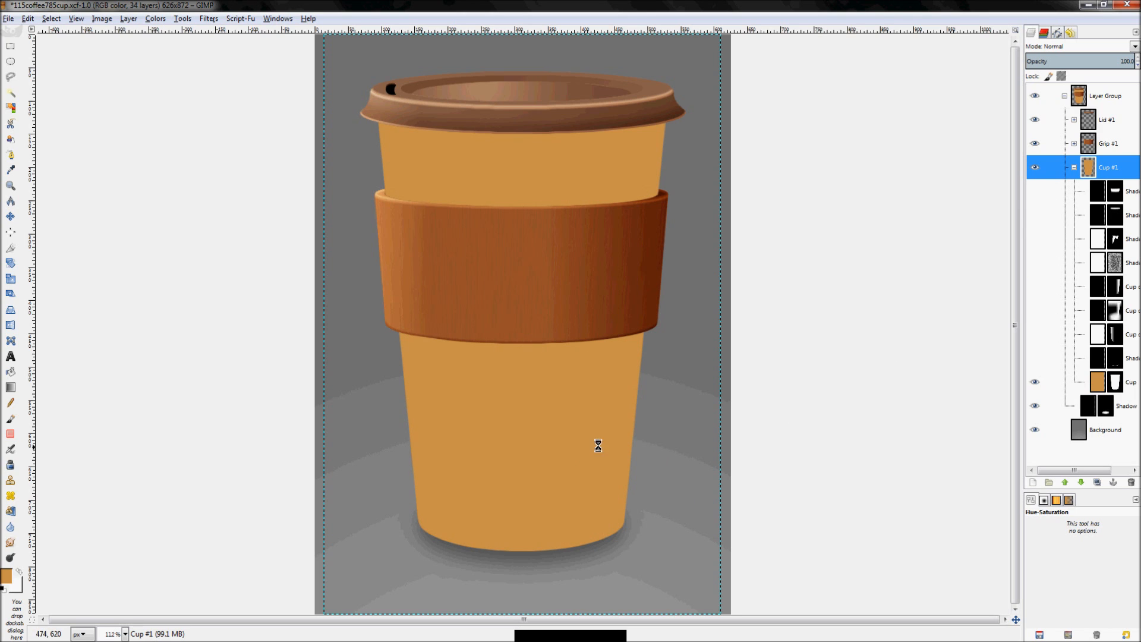
Disable and re-enable the base Cup layer's mask, and make its hidden detail layers visible again
{"action": "right_click", "coordinate": [1099, 378]}
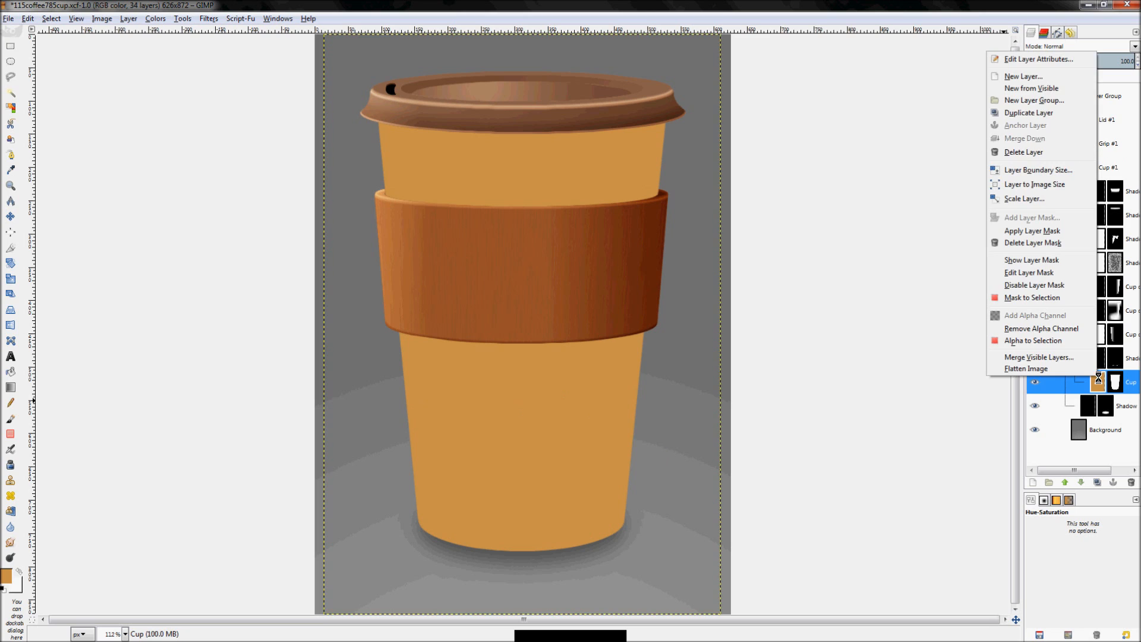
{"action": "left_click", "coordinate": [1115, 382]}
{"action": "left_click", "coordinate": [1115, 382], "text": "ctrl"}
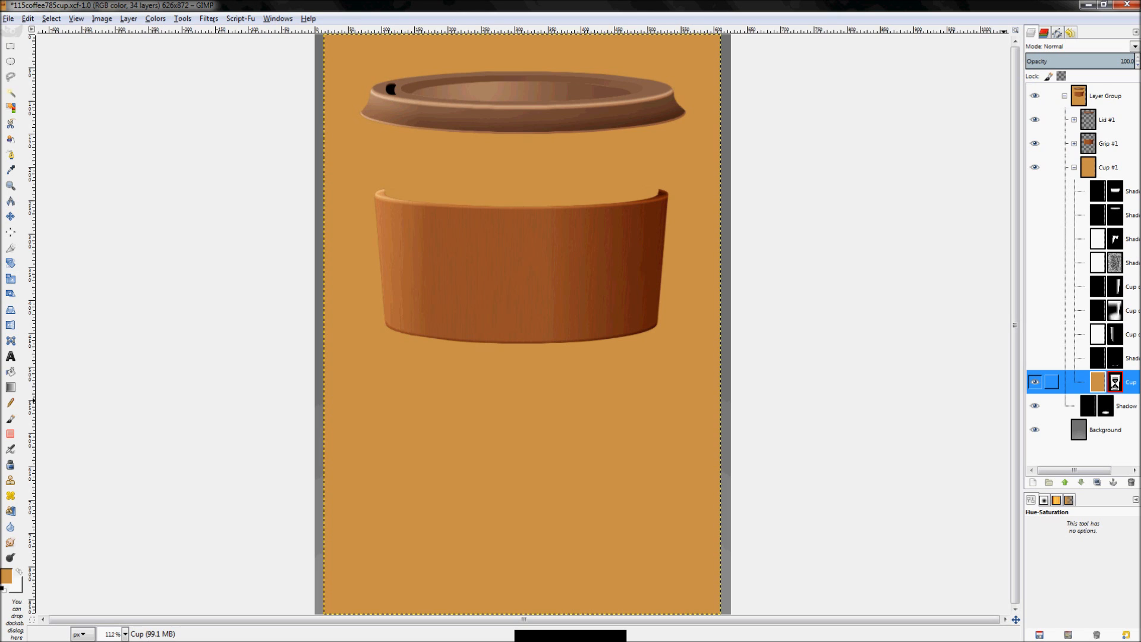
{"action": "left_click", "coordinate": [1115, 382], "text": "ctrl"}
{"action": "left_click_drag", "start_coordinate": [1035, 358], "coordinate": [1034, 192]}
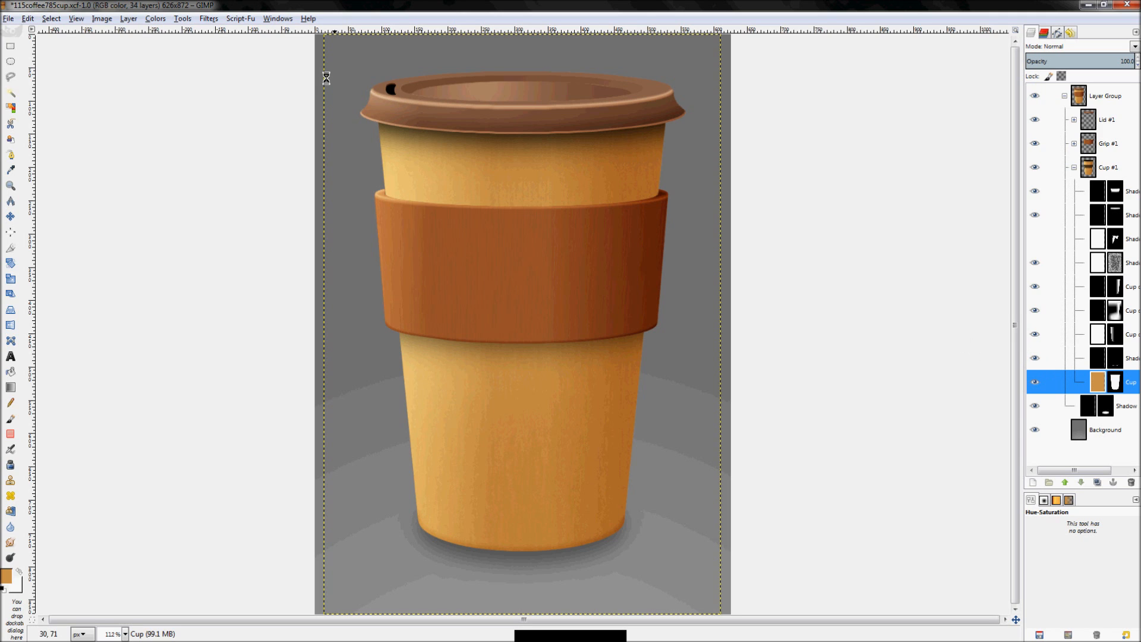
Try recolouring the base Cup layer with Hue-Saturation at hue 120, lightness 82 and saturation -52
{"action": "left_click", "coordinate": [155, 19]}
{"action": "left_click", "coordinate": [176, 48]}
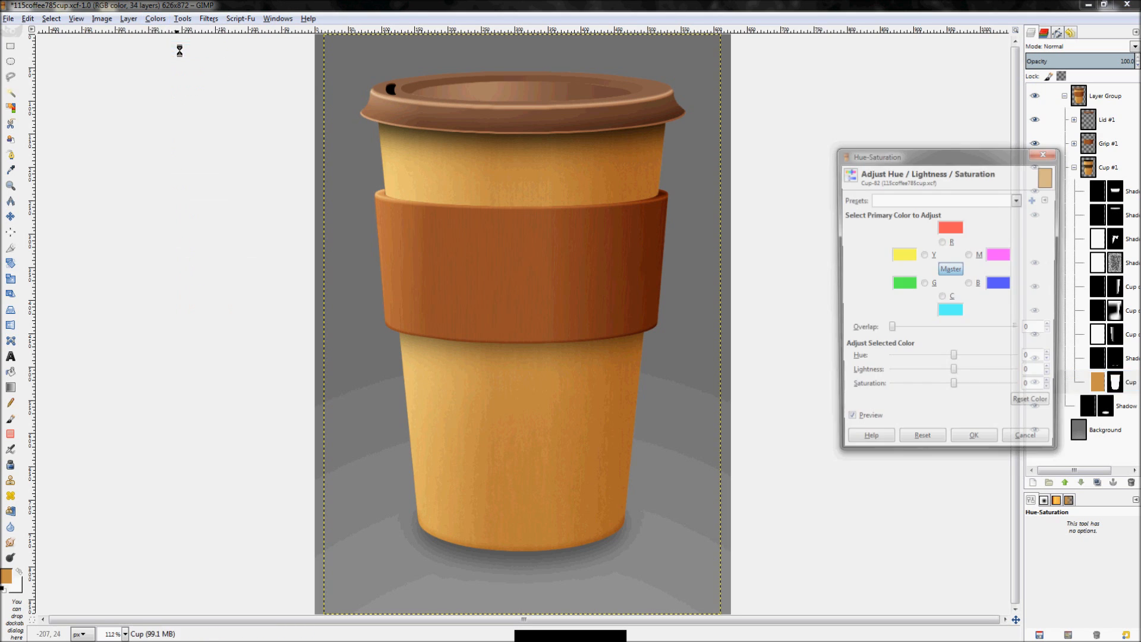
{"action": "left_click_drag", "start_coordinate": [951, 359], "coordinate": [997, 359]}
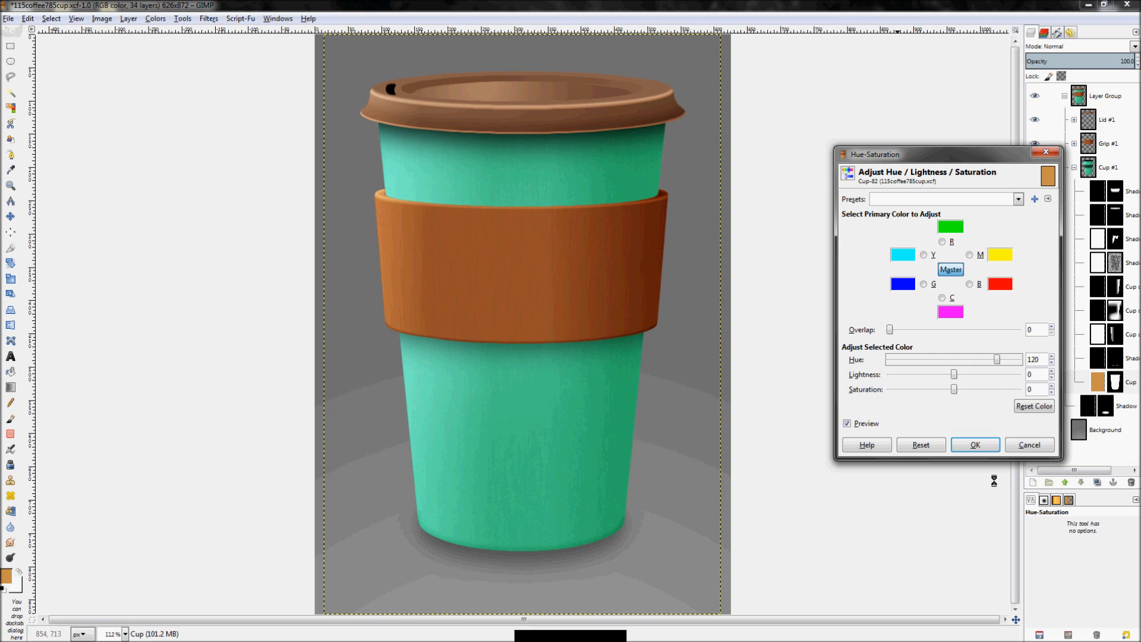
{"action": "left_click_drag", "start_coordinate": [951, 387], "coordinate": [1007, 374]}
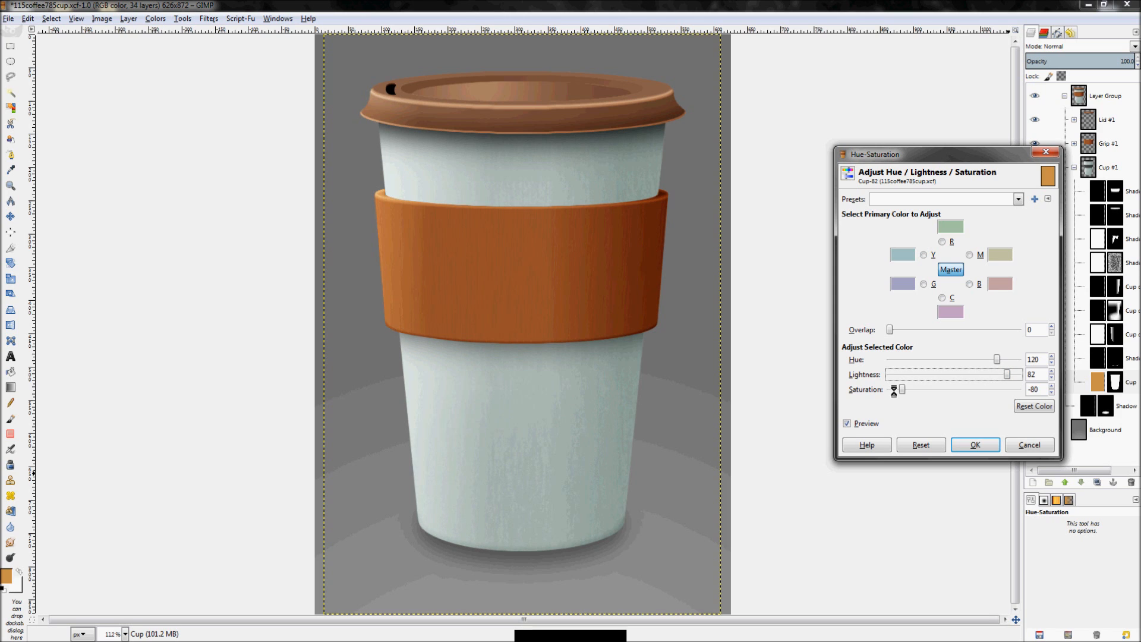
{"action": "left_click_drag", "start_coordinate": [894, 390], "coordinate": [920, 382]}
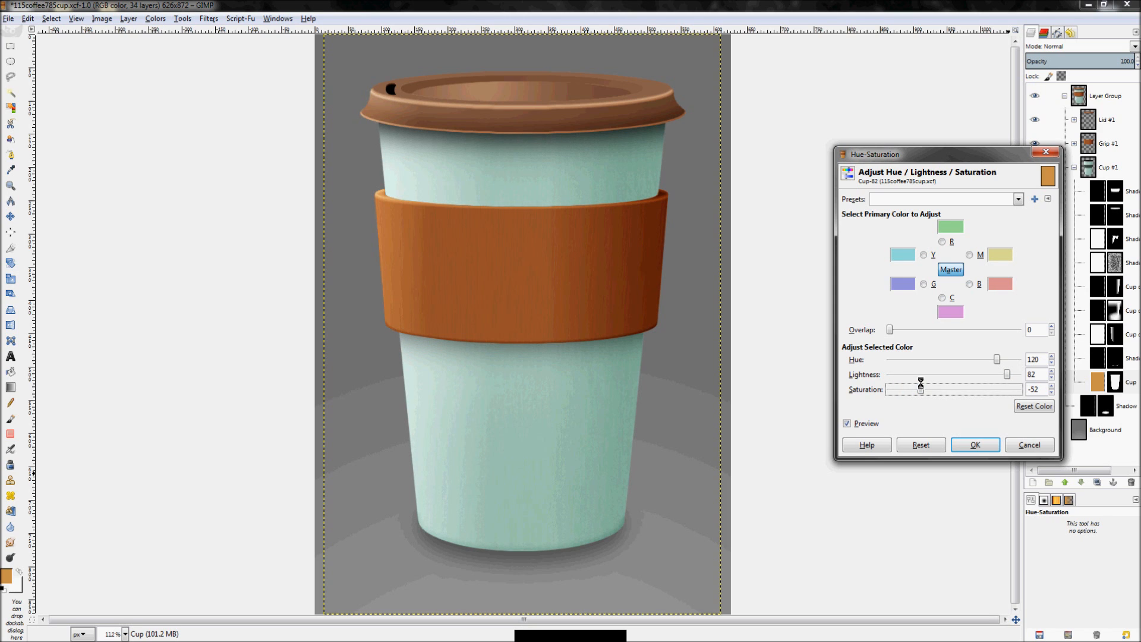
Toggle the Hue-Saturation preview to compare the cup's original and adjusted colours, and discard the adjustment
{"action": "left_click", "coordinate": [869, 422]}
{"action": "left_click", "coordinate": [866, 424]}
{"action": "left_click", "coordinate": [866, 423]}
{"action": "left_click", "coordinate": [866, 423]}
{"action": "left_click", "coordinate": [866, 424]}
{"action": "left_click", "coordinate": [1032, 445]}
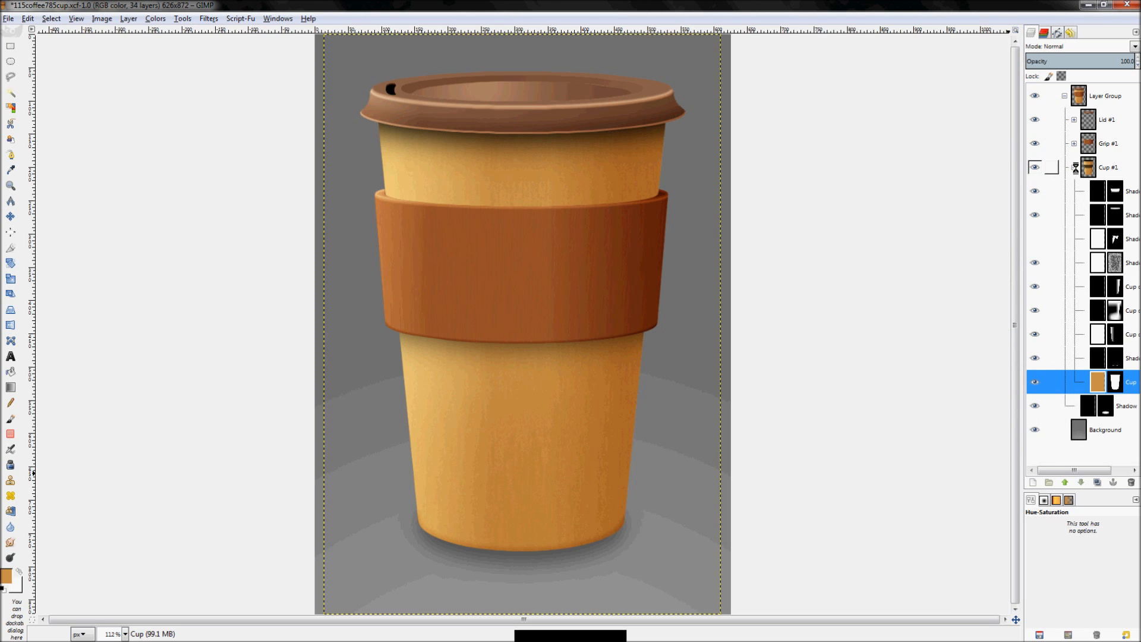
Collapse Cup #1, expand Grip #1, and hide every layer above the base Grip layer
{"action": "left_click", "coordinate": [1075, 167]}
{"action": "left_click", "coordinate": [1075, 143]}
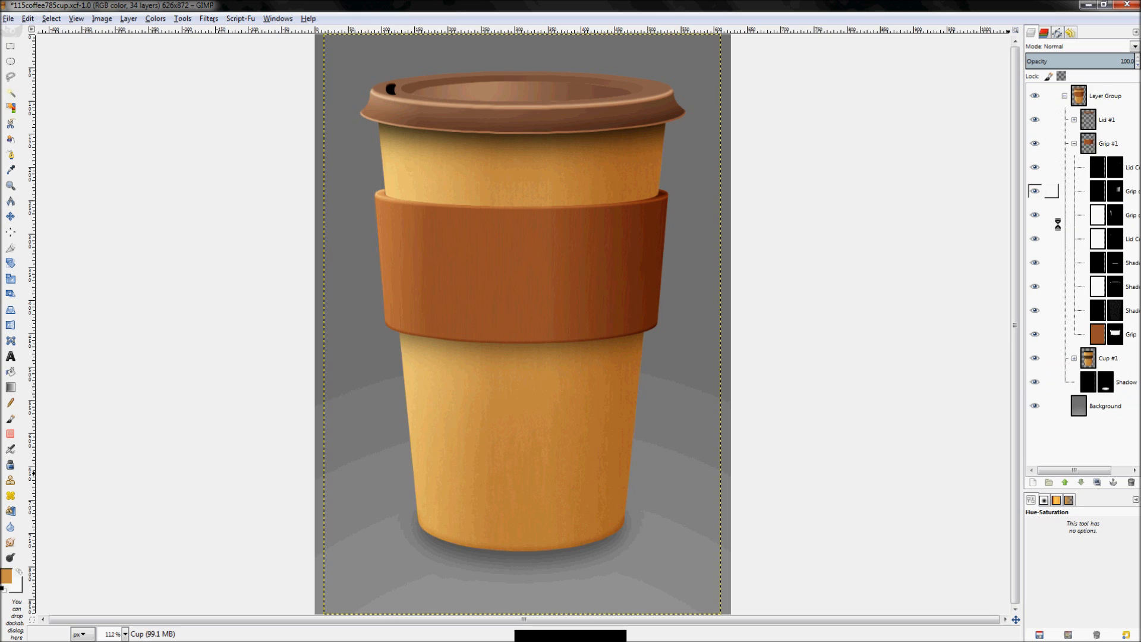
{"action": "left_click", "coordinate": [1035, 310]}
{"action": "left_click", "coordinate": [1035, 286]}
{"action": "left_click", "coordinate": [1036, 262]}
{"action": "left_click", "coordinate": [1035, 239]}
{"action": "left_click", "coordinate": [1036, 215]}
{"action": "left_click", "coordinate": [1035, 191]}
{"action": "left_click", "coordinate": [1035, 167]}
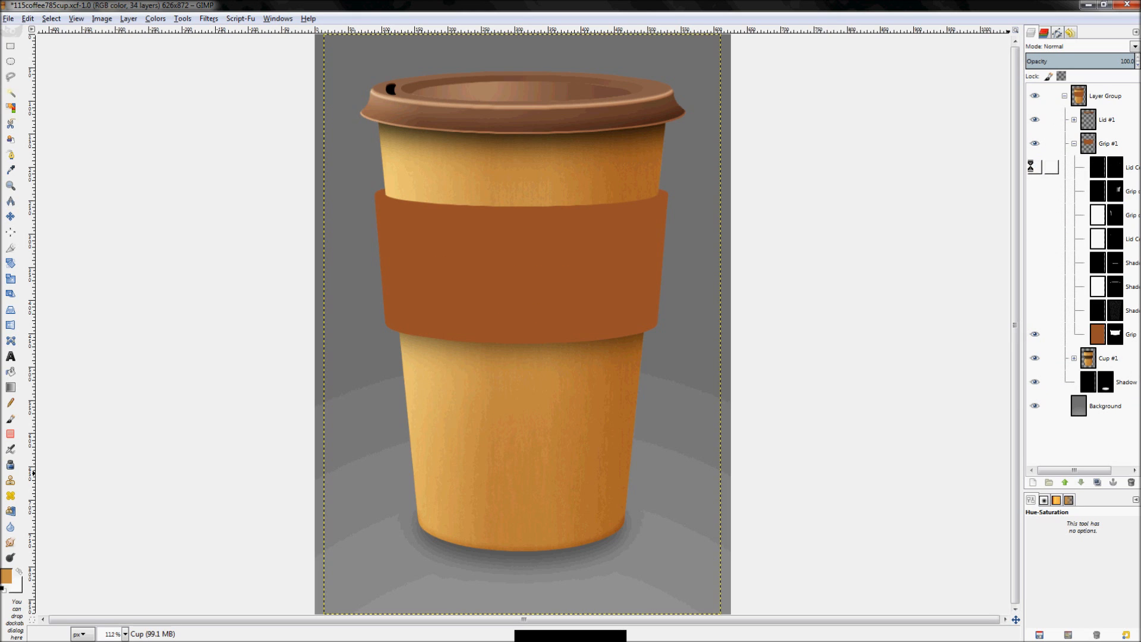
Show all the Grip #1 detail layers again and toggle the base Grip layer's visibility off and on
{"action": "left_click", "coordinate": [1035, 167]}
{"action": "left_click", "coordinate": [1035, 190]}
{"action": "left_click", "coordinate": [1035, 214]}
{"action": "left_click", "coordinate": [1035, 239]}
{"action": "left_click", "coordinate": [1035, 262]}
{"action": "left_click", "coordinate": [1035, 286]}
{"action": "left_click", "coordinate": [1035, 310]}
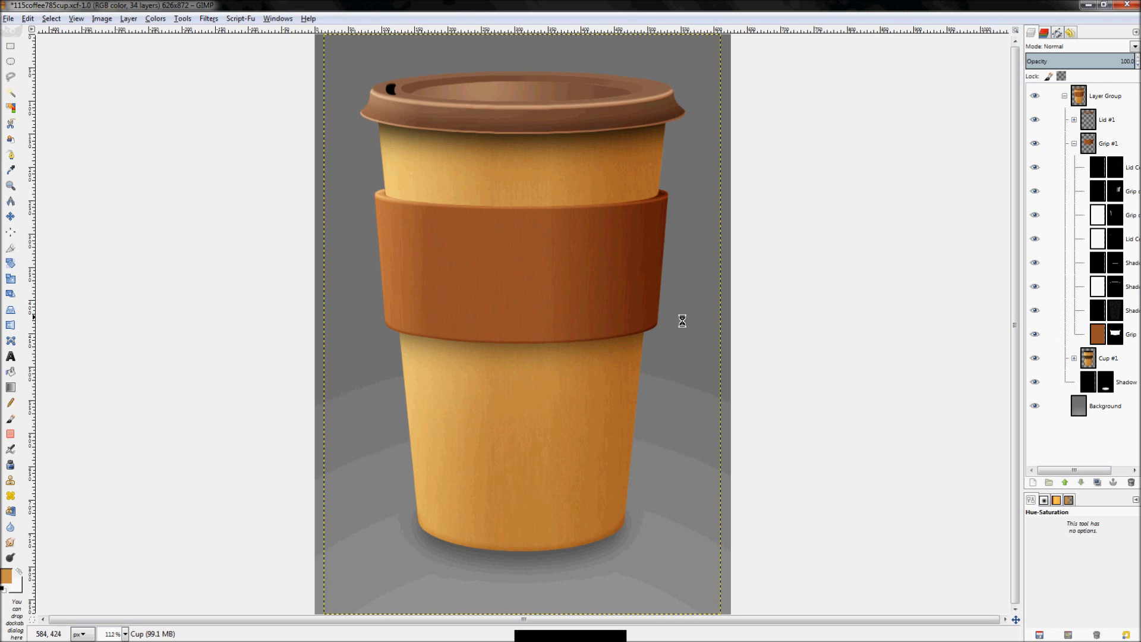
{"action": "left_click", "coordinate": [1035, 334]}
{"action": "left_click", "coordinate": [1035, 334]}
Try a Hue-Saturation adjustment on the base Grip layer with hue 95 and the preview enabled
{"action": "left_click", "coordinate": [1114, 338]}
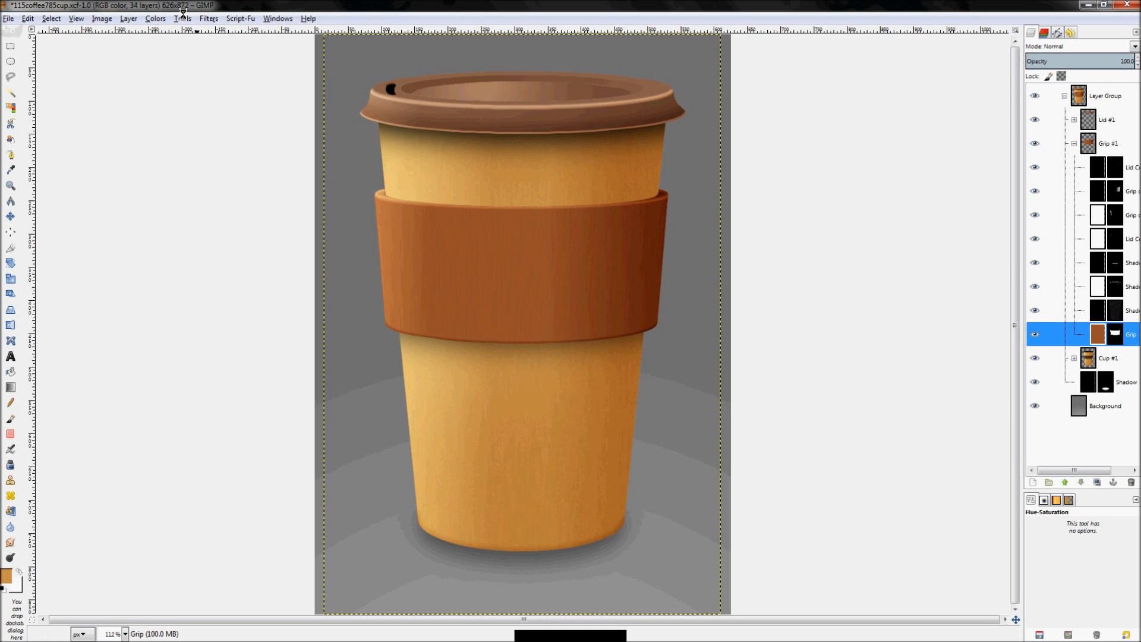
{"action": "left_click", "coordinate": [157, 18]}
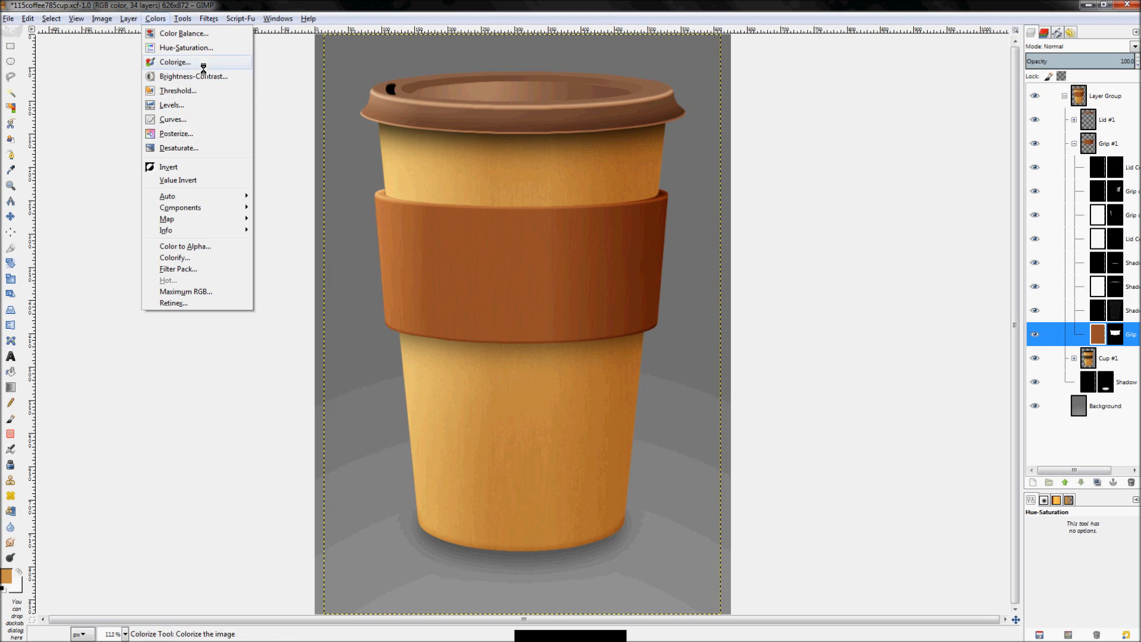
{"action": "left_click", "coordinate": [225, 46]}
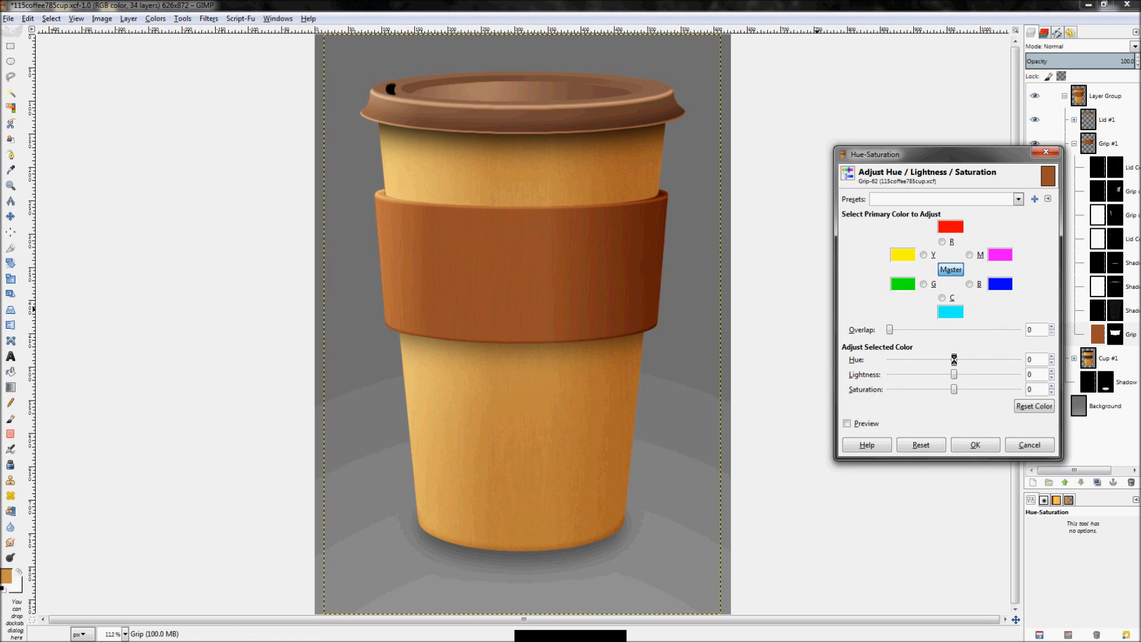
{"action": "left_click_drag", "start_coordinate": [954, 359], "coordinate": [988, 358]}
{"action": "left_click", "coordinate": [847, 423]}
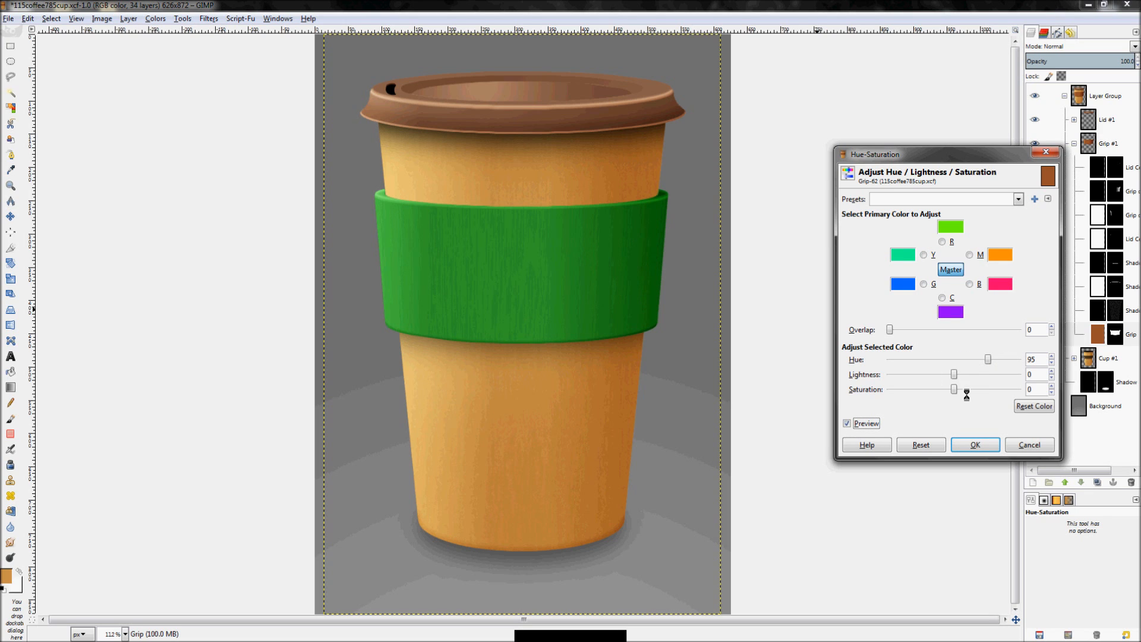
Try the grip at hue -118, lightness 55 and saturation -62, and discard the Hue-Saturation adjustment
{"action": "left_click_drag", "start_coordinate": [950, 373], "coordinate": [1011, 360]}
{"action": "left_click_drag", "start_coordinate": [933, 373], "coordinate": [913, 374]}
{"action": "left_click", "coordinate": [912, 360]}
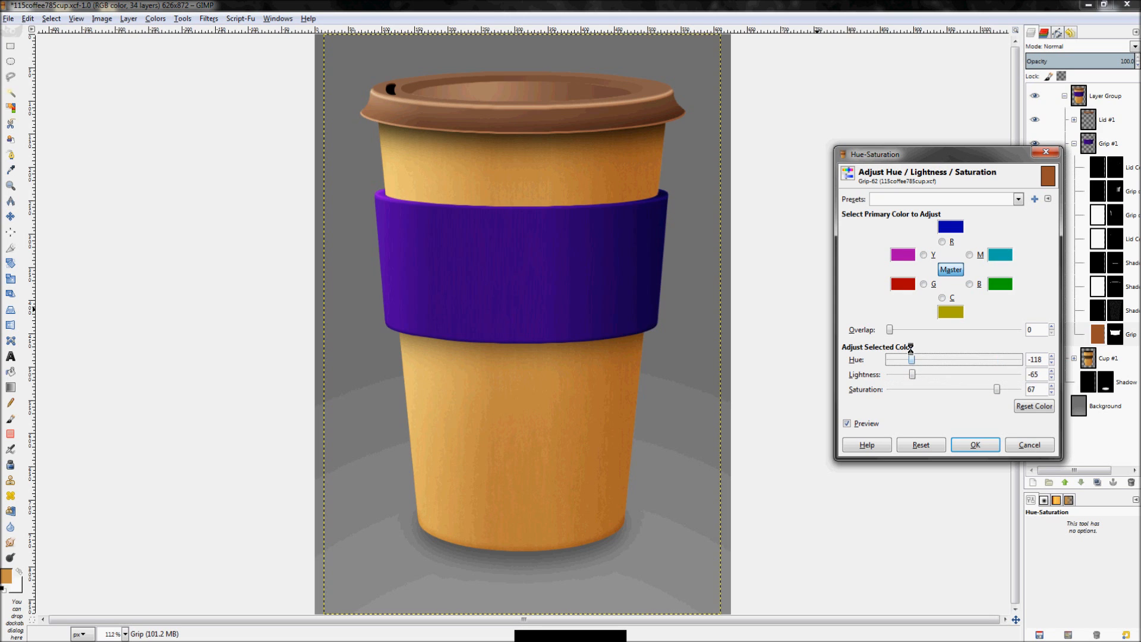
{"action": "mouse_move", "coordinate": [996, 390]}
{"action": "left_mouse_down"}
{"action": "mouse_move", "coordinate": [914, 389]}
{"action": "mouse_move", "coordinate": [990, 374]}
{"action": "left_mouse_up"}
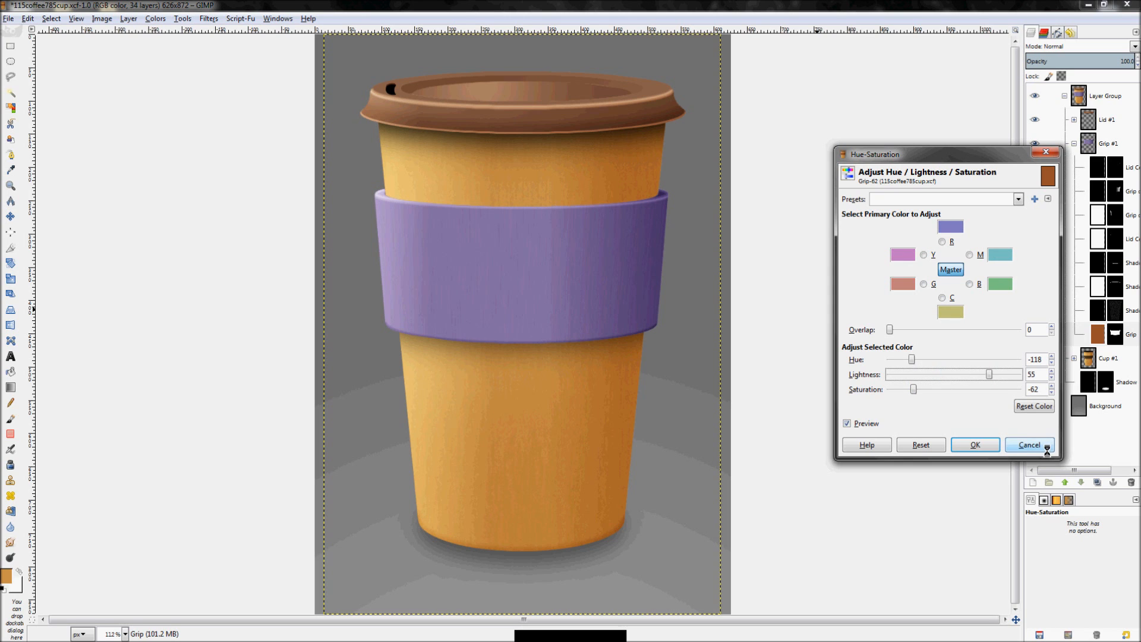
{"action": "left_click", "coordinate": [1047, 447]}
Collapse Grip #1, expand Lid #1, and toggle the visibility of its base Lid layer
{"action": "left_click", "coordinate": [1074, 143]}
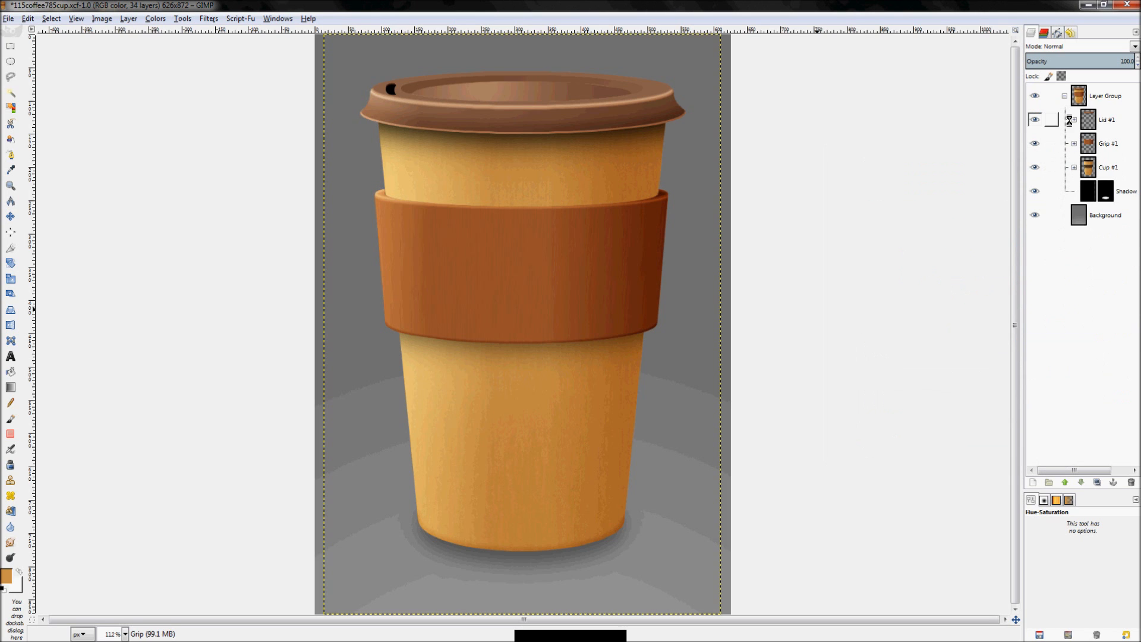
{"action": "left_click", "coordinate": [1074, 119]}
{"action": "mouse_move", "coordinate": [1033, 357]}
{"action": "left_mouse_down"}
{"action": "mouse_move", "coordinate": [1035, 143]}
{"action": "mouse_move", "coordinate": [1034, 405]}
{"action": "left_mouse_up"}
{"action": "left_click", "coordinate": [1035, 382]}
{"action": "left_click", "coordinate": [1035, 383]}
Try a Hue-Saturation adjustment on the base Lid layer with hue -123 and saturation -90, and discard it
{"action": "left_click", "coordinate": [1097, 385]}
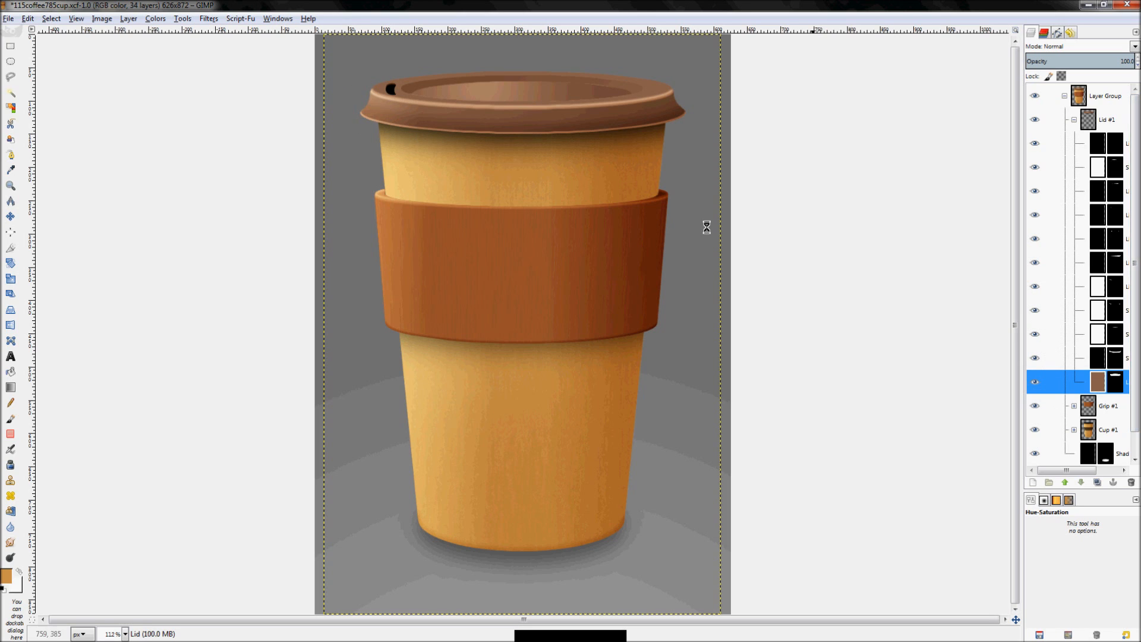
{"action": "left_click", "coordinate": [157, 19]}
{"action": "left_click", "coordinate": [172, 44]}
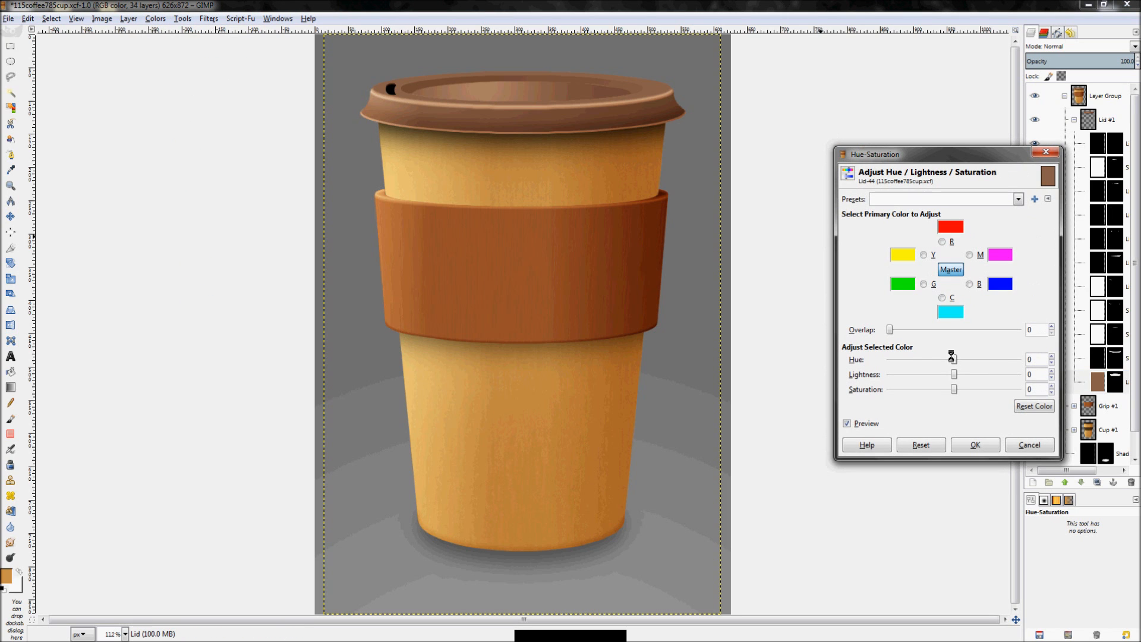
{"action": "left_click_drag", "start_coordinate": [952, 357], "coordinate": [909, 351]}
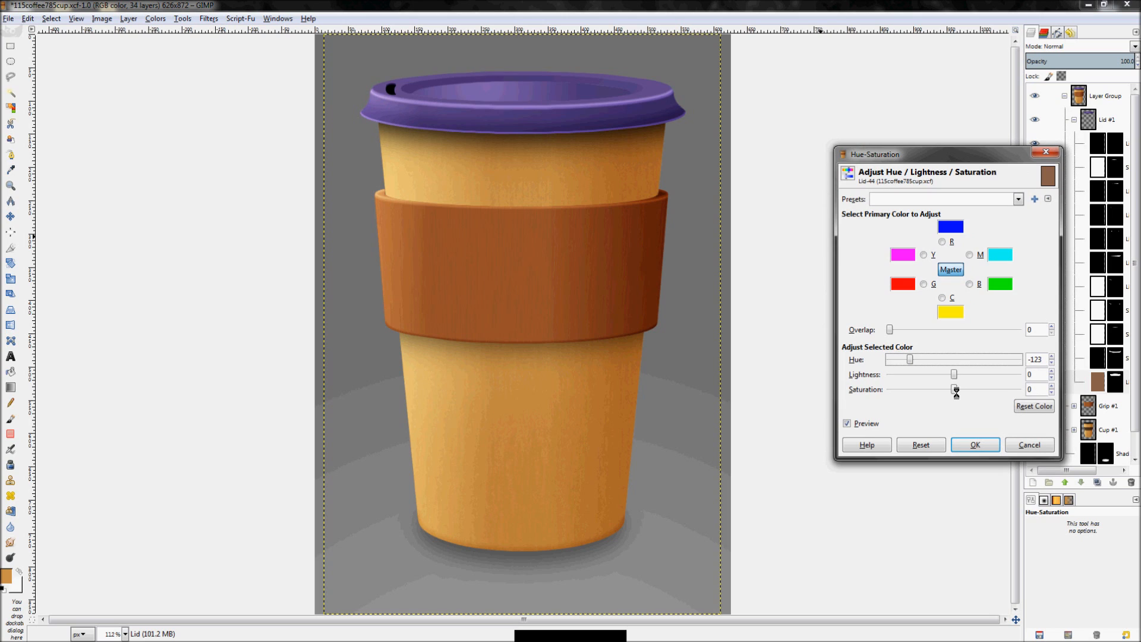
{"action": "left_click_drag", "start_coordinate": [951, 389], "coordinate": [896, 390]}
{"action": "left_click_drag", "start_coordinate": [976, 372], "coordinate": [987, 373]}
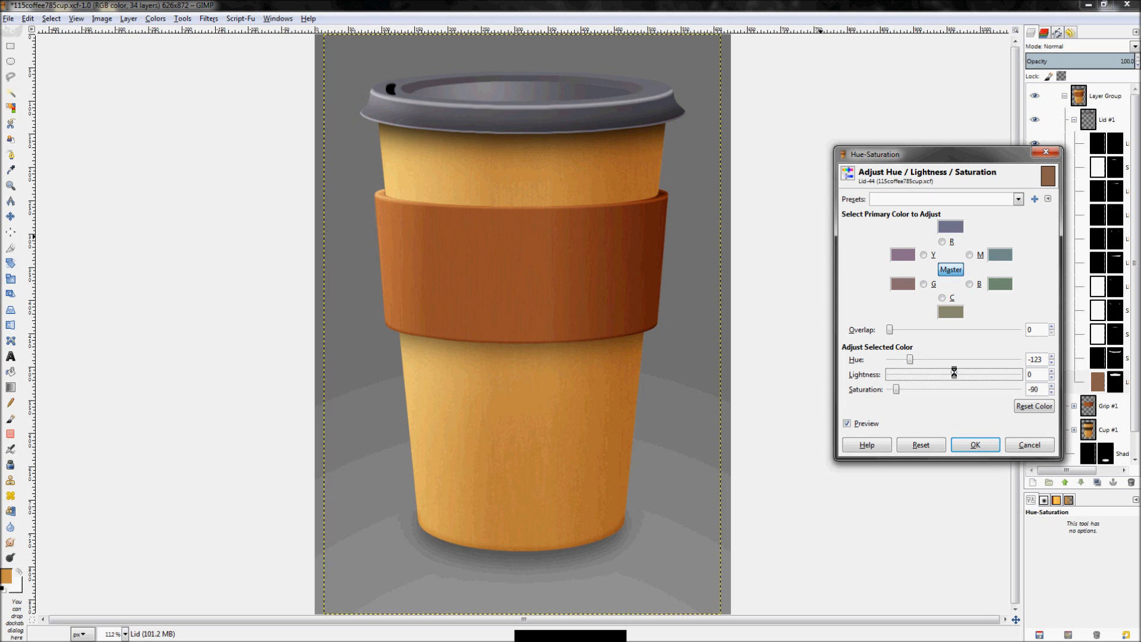
{"action": "left_click_drag", "start_coordinate": [905, 361], "coordinate": [933, 360]}
{"action": "left_click_drag", "start_coordinate": [899, 393], "coordinate": [945, 365]}
{"action": "left_click", "coordinate": [1041, 445]}
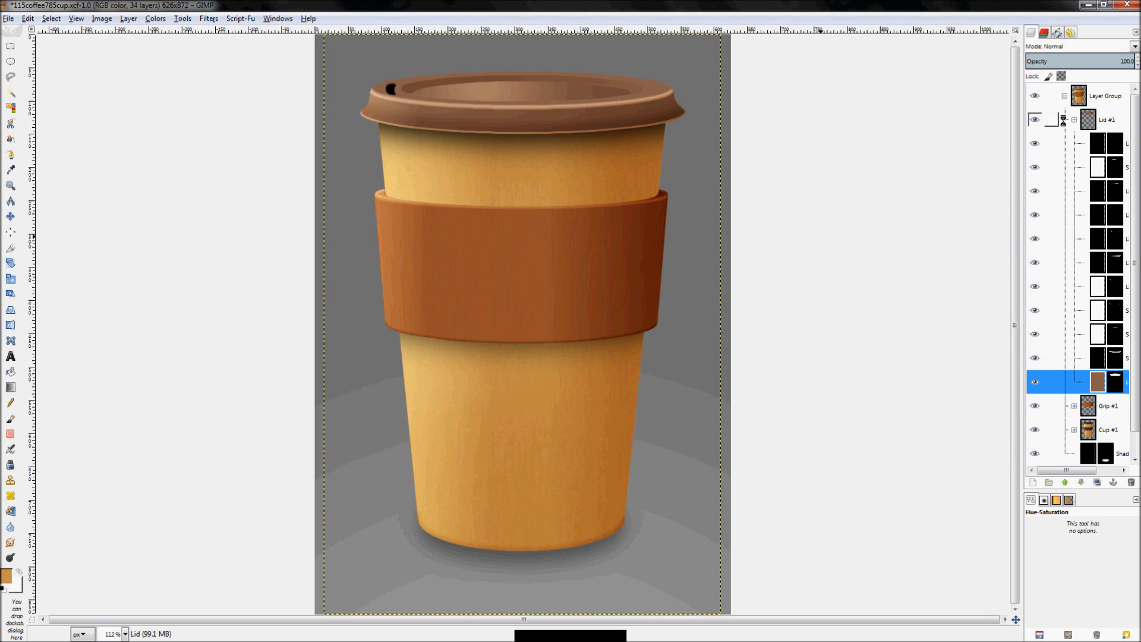
Collapse Lid #1, expand the Cup #1 and Grip #1 groups to view their layers, and collapse both again
{"action": "left_click", "coordinate": [1072, 121]}
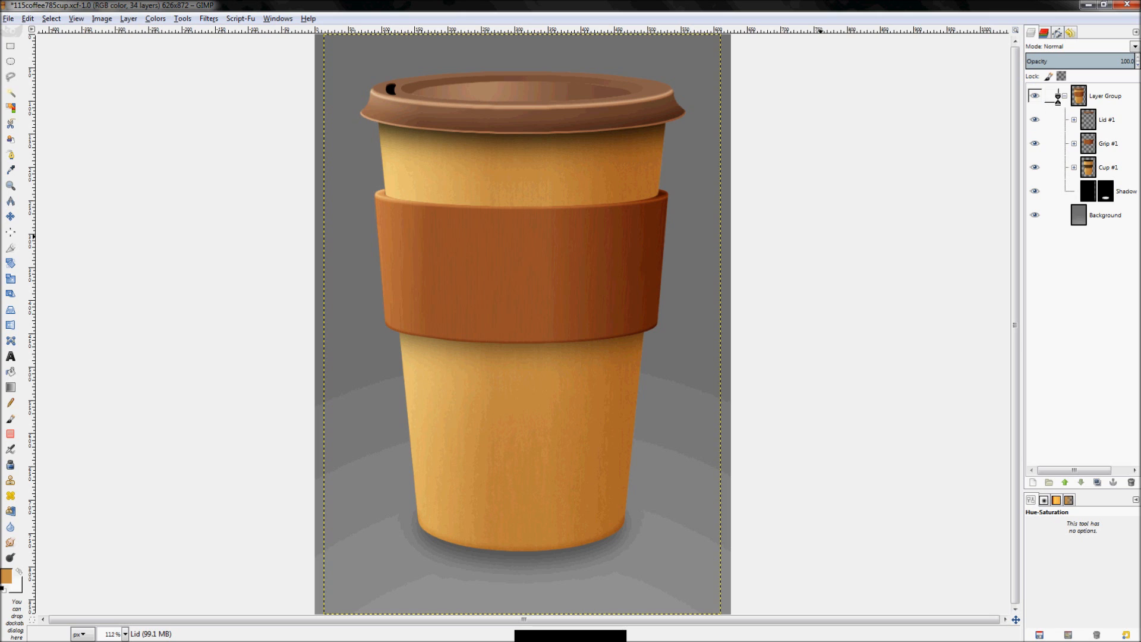
{"action": "left_click", "coordinate": [1075, 167]}
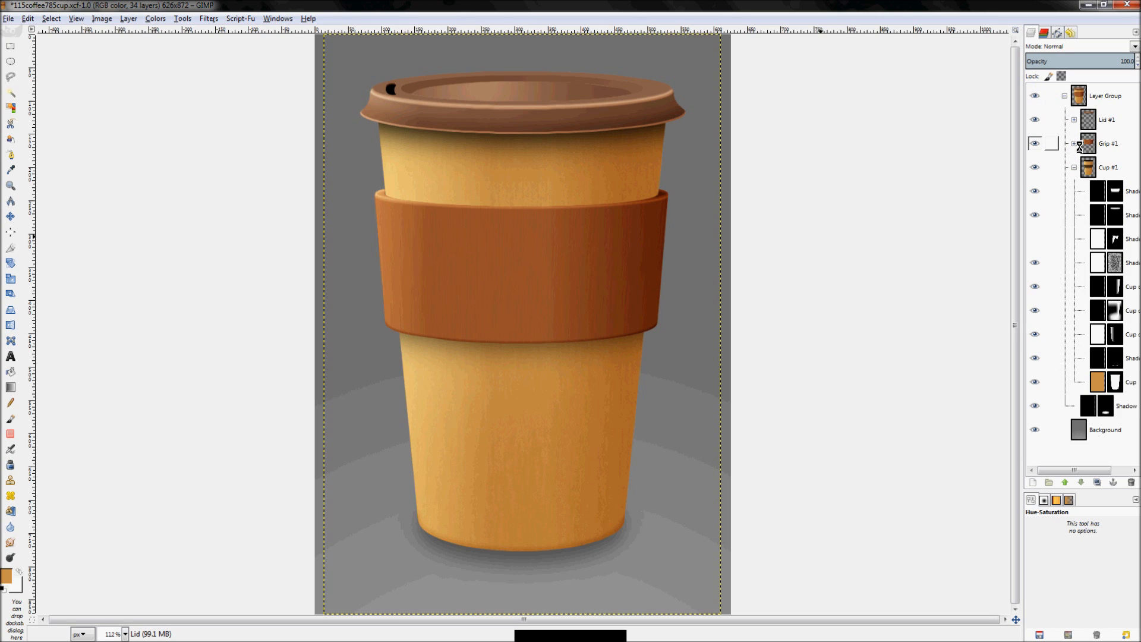
{"action": "left_click", "coordinate": [1074, 144]}
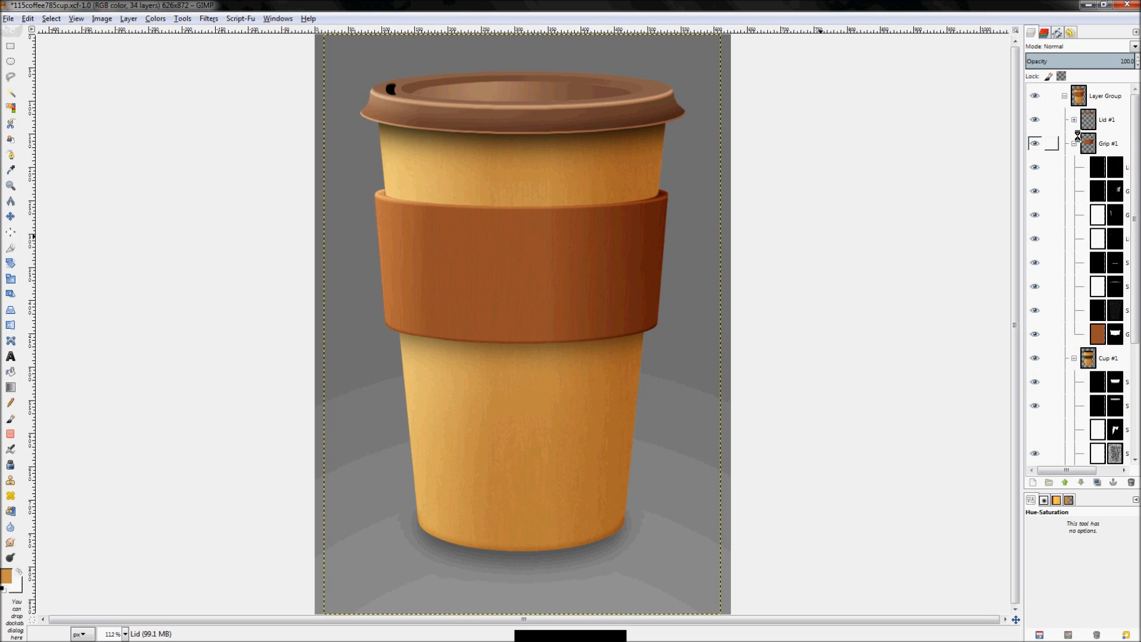
{"action": "left_click", "coordinate": [1076, 144]}
{"action": "left_click", "coordinate": [1074, 167]}
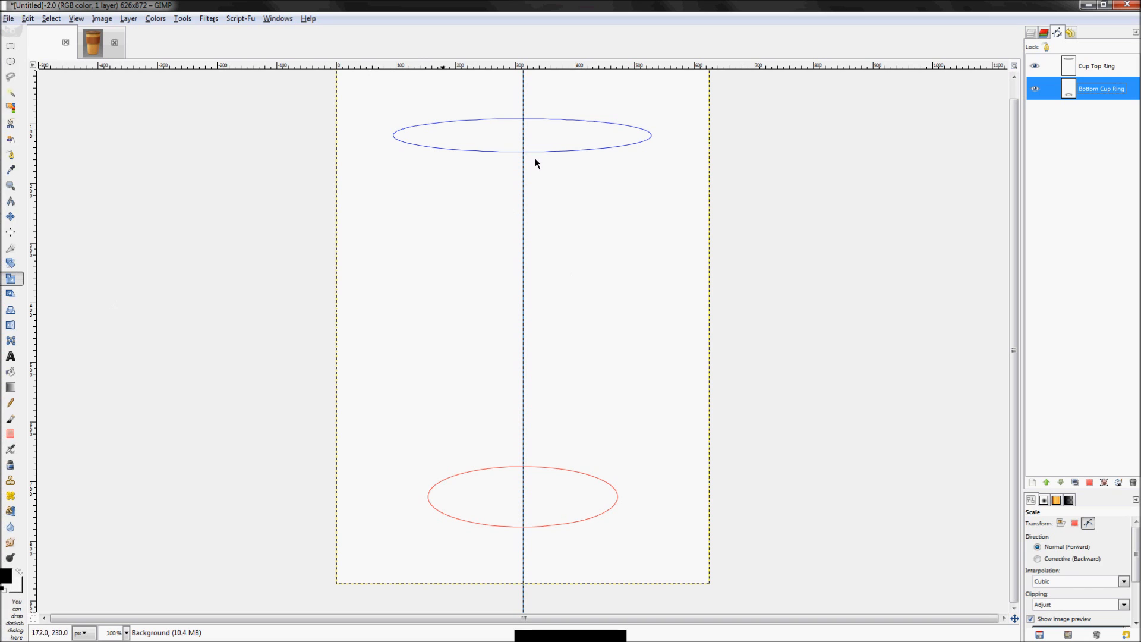
Paint two straight size 11 paintbrush lines on the Background layer, joining the side ends of the bottom and top cup rings
{"action": "left_click", "coordinate": [1077, 62]}
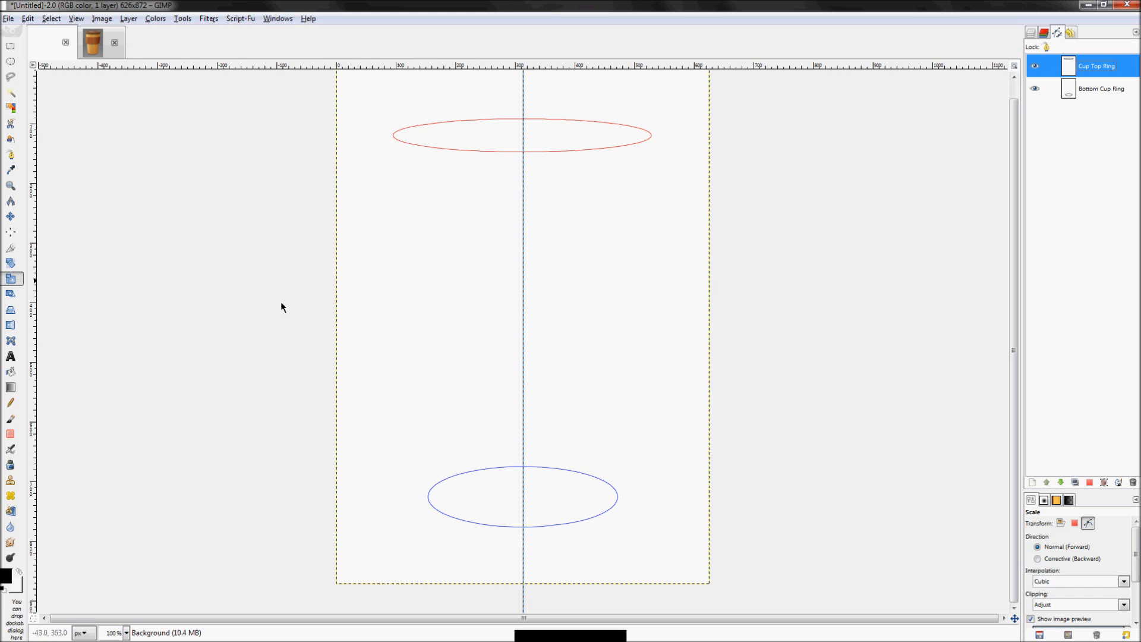
{"action": "left_click", "coordinate": [1029, 34]}
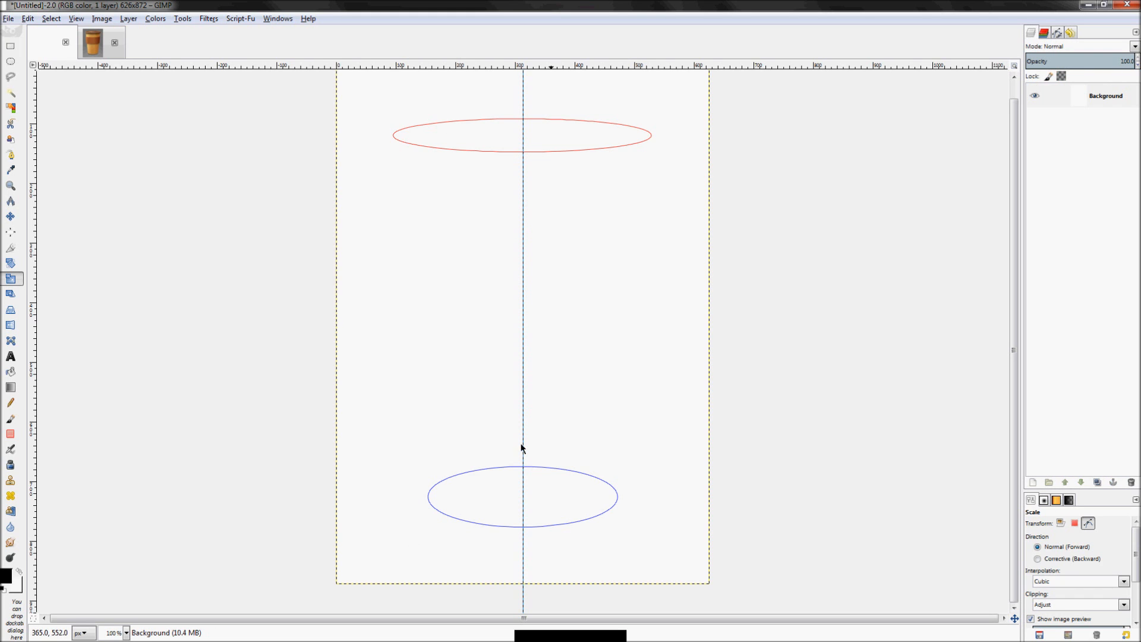
{"action": "key", "text": "p"}
{"action": "left_click", "coordinate": [426, 500]}
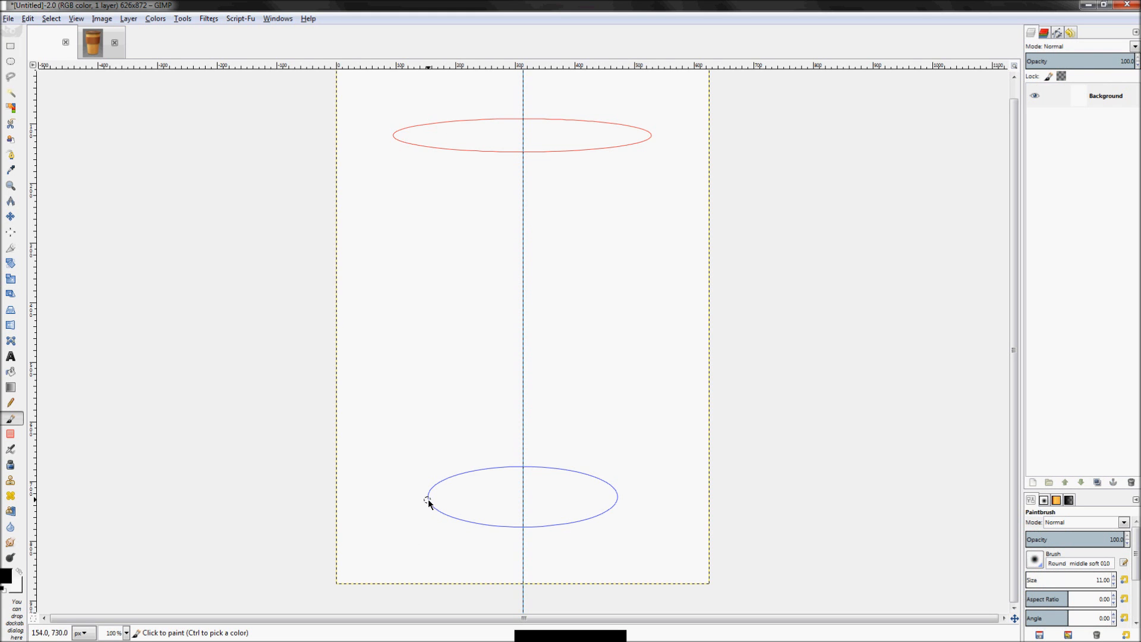
{"action": "left_click", "coordinate": [392, 135], "text": "shift"}
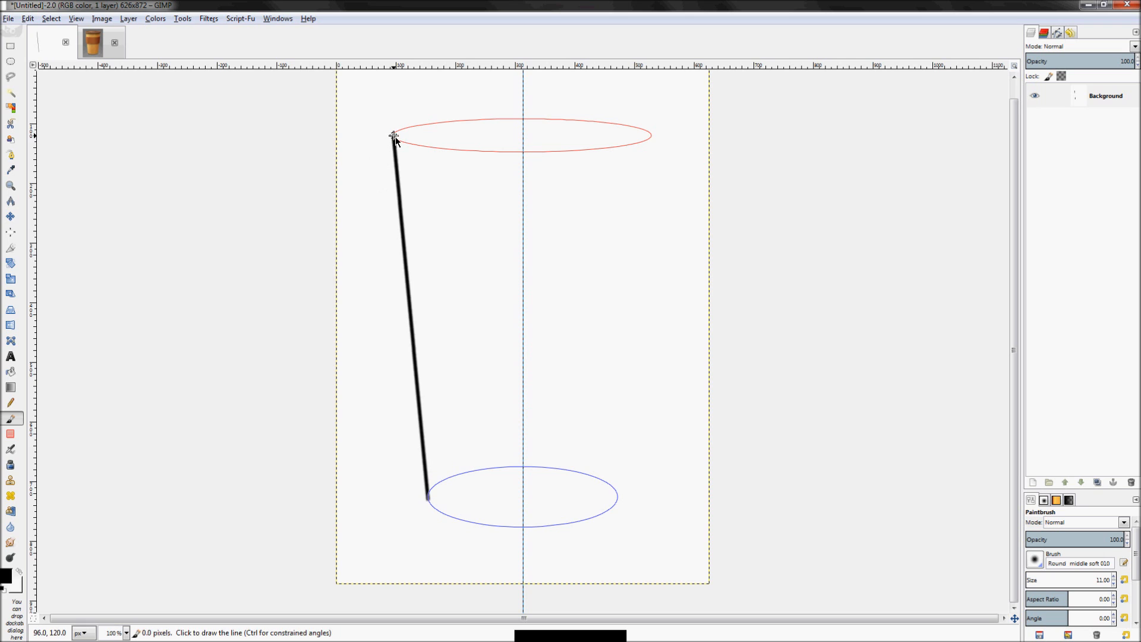
{"action": "left_click", "coordinate": [618, 498]}
{"action": "left_click", "coordinate": [650, 135], "text": "shift"}
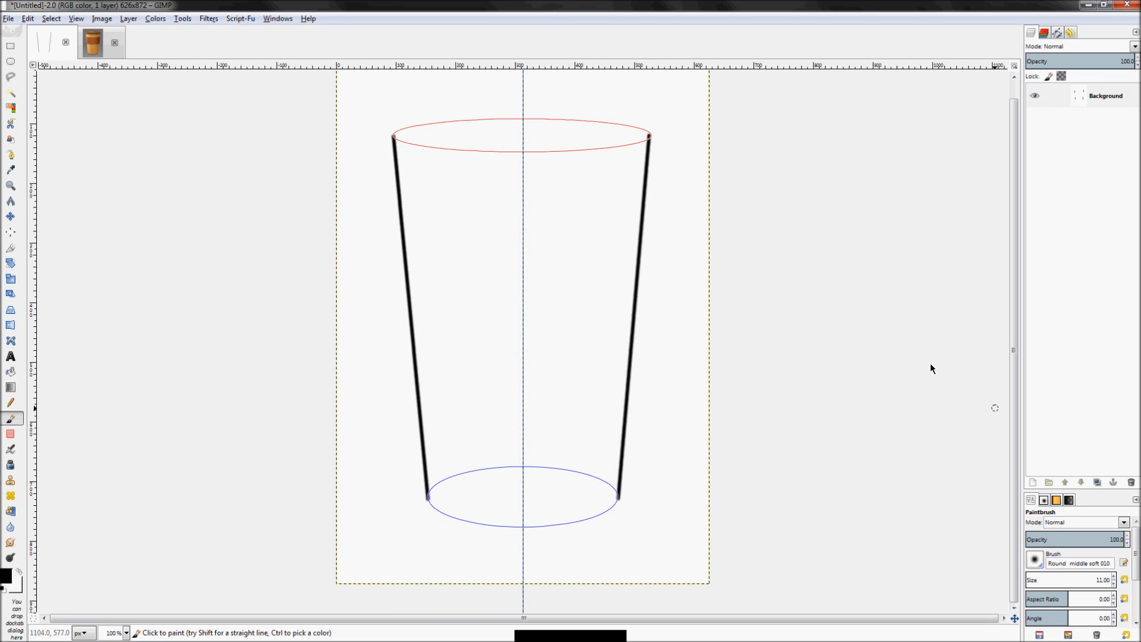
Undo the painted side lines of the cup
{"action": "key", "text": "ctrl+z"}
{"action": "key", "text": "ctrl+z"}
{"action": "key", "text": "ctrl+z"}
{"action": "key", "text": "ctrl+z"}
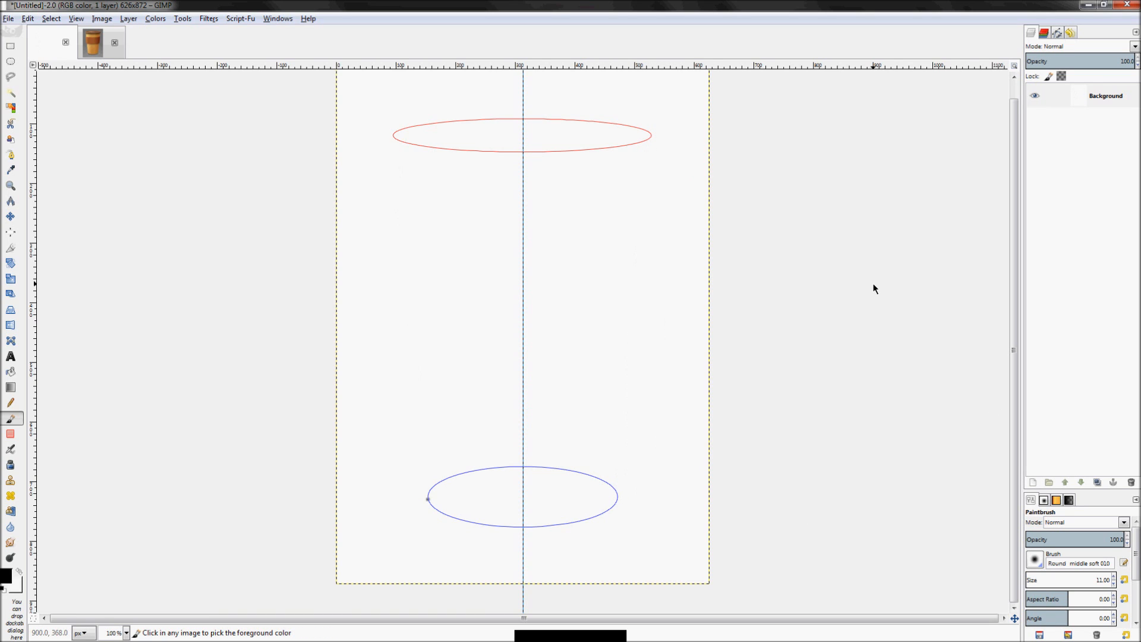
Duplicate the Cup Top Ring path
{"action": "left_click", "coordinate": [1057, 33]}
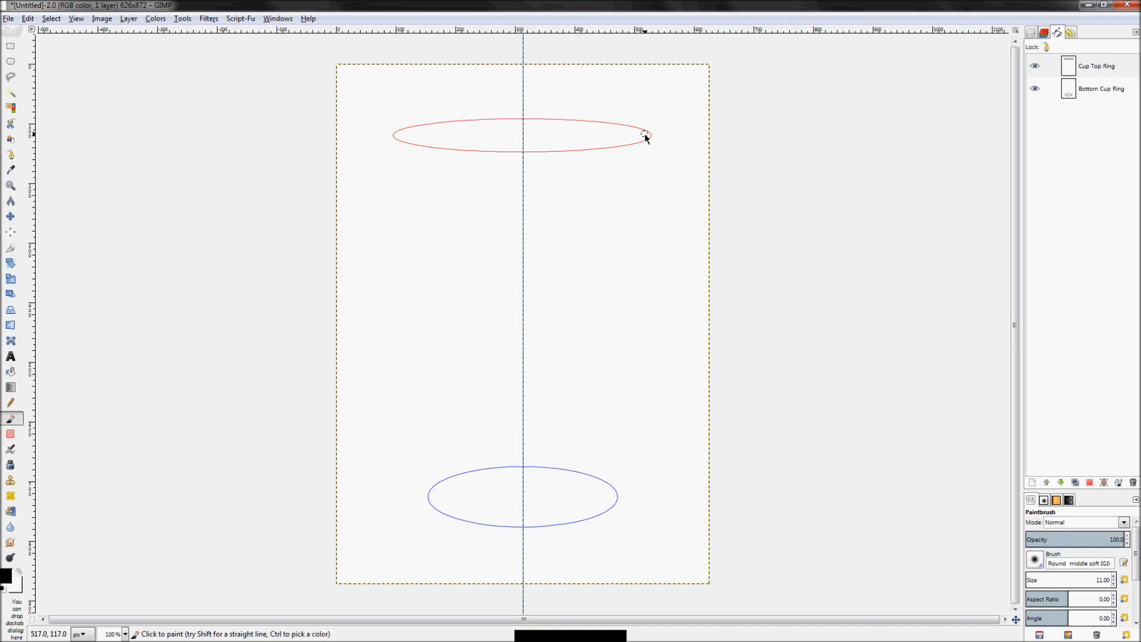
{"action": "right_click", "coordinate": [1080, 71]}
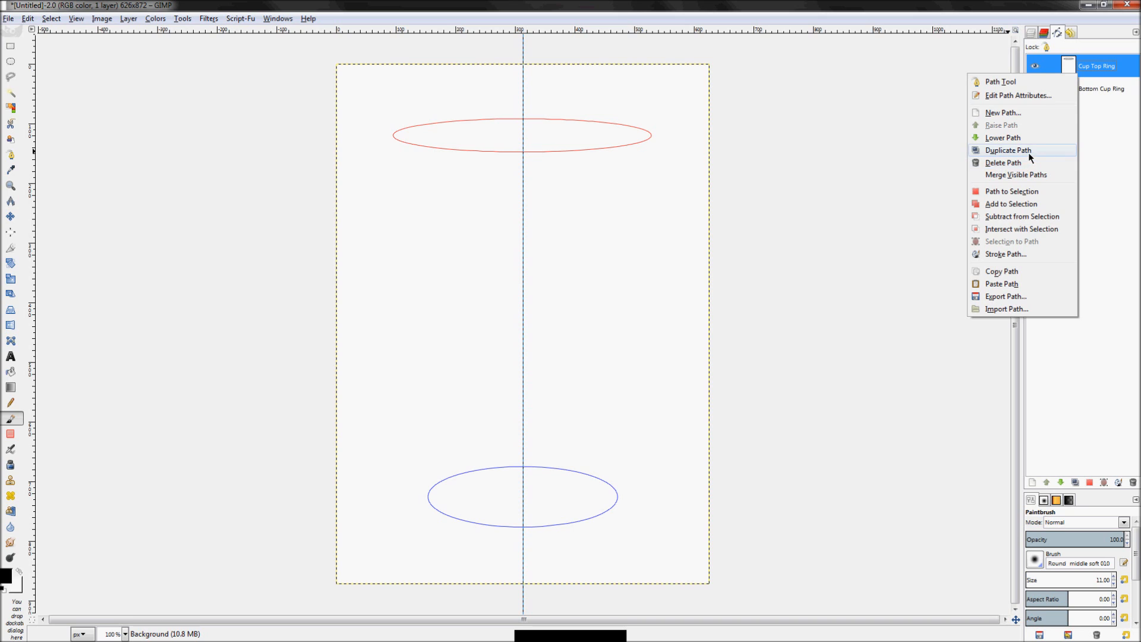
{"action": "left_click", "coordinate": [1029, 151]}
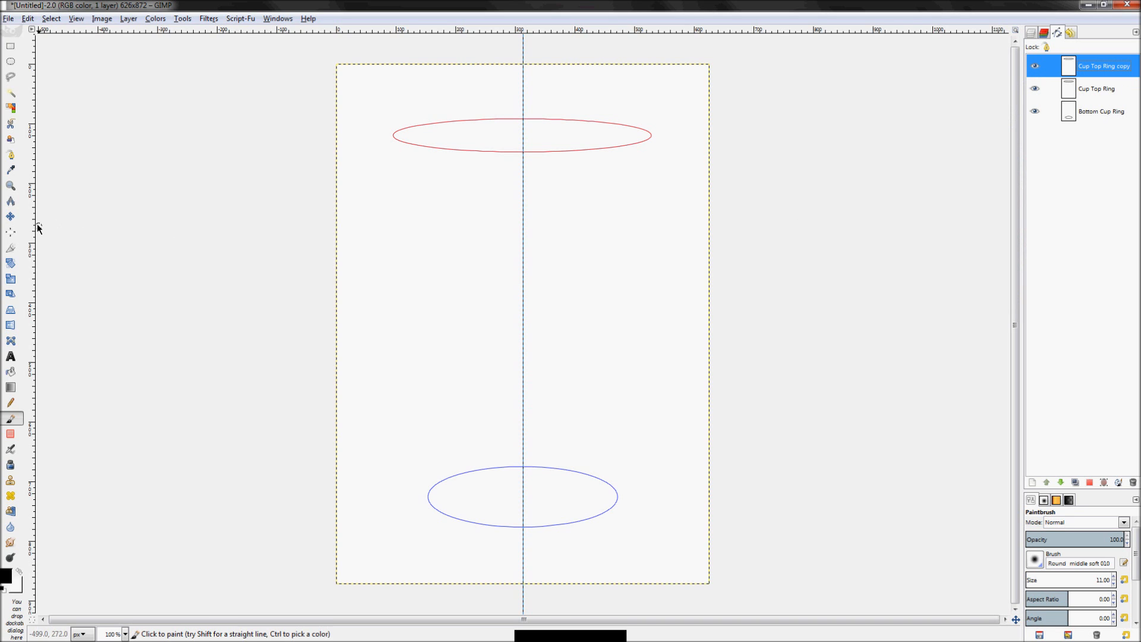
Scale the copied top ring path wider on both sides, to a scale size of 713 × 872 px
{"action": "left_click", "coordinate": [11, 277]}
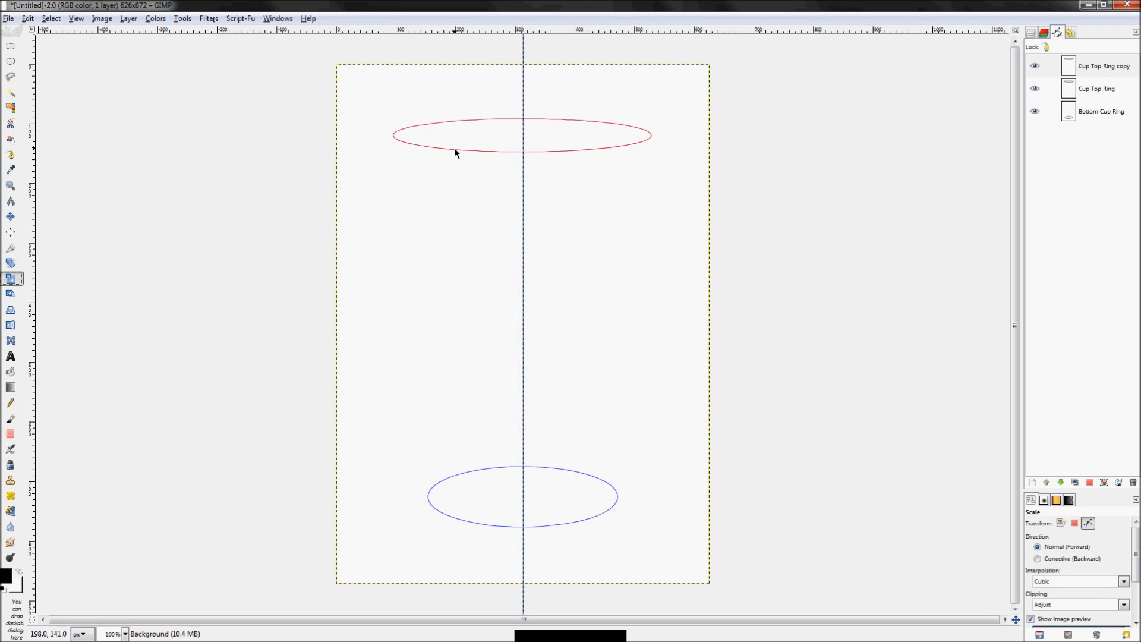
{"action": "left_click", "coordinate": [454, 152]}
{"action": "left_click_drag", "start_coordinate": [330, 324], "coordinate": [316, 324]}
{"action": "left_click_drag", "start_coordinate": [711, 326], "coordinate": [739, 337]}
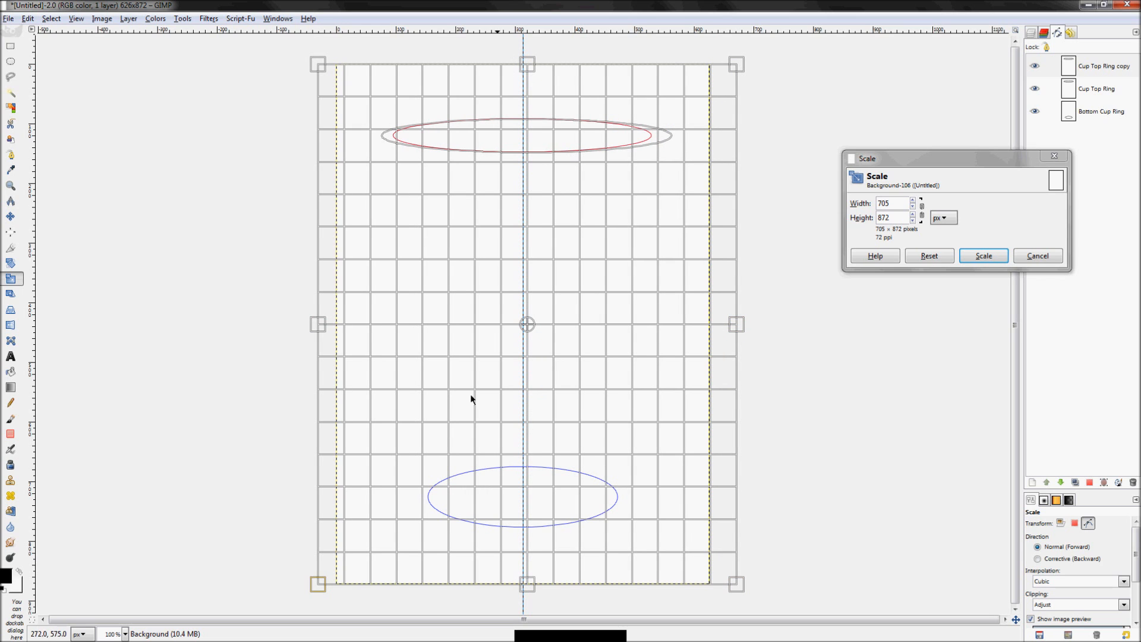
{"action": "left_click_drag", "start_coordinate": [315, 324], "coordinate": [309, 323]}
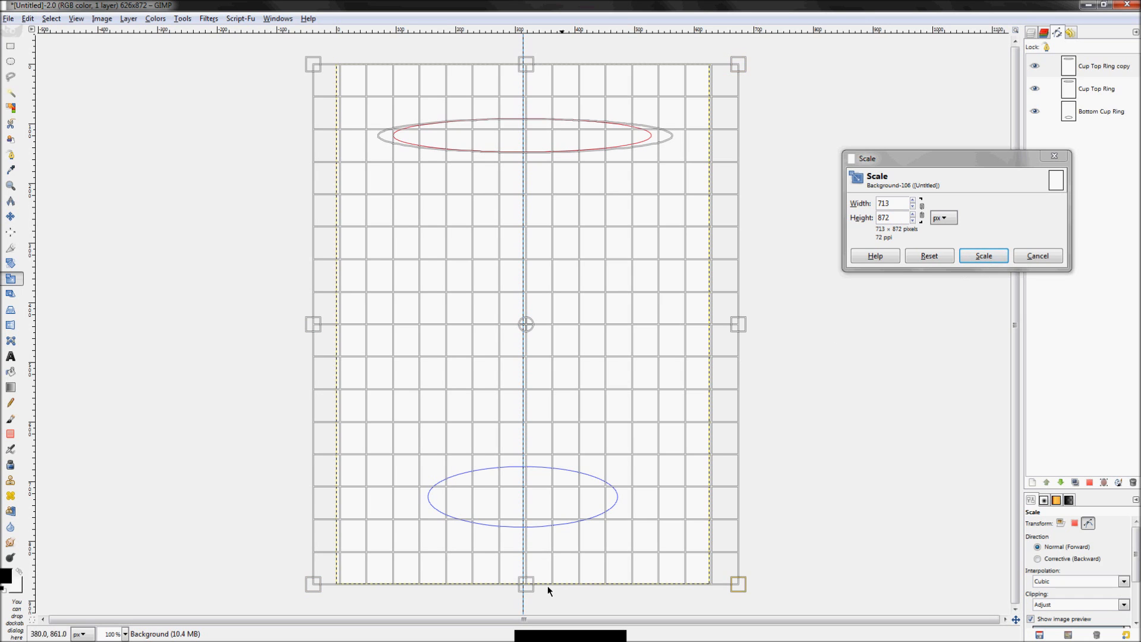
{"action": "left_click", "coordinate": [977, 258]}
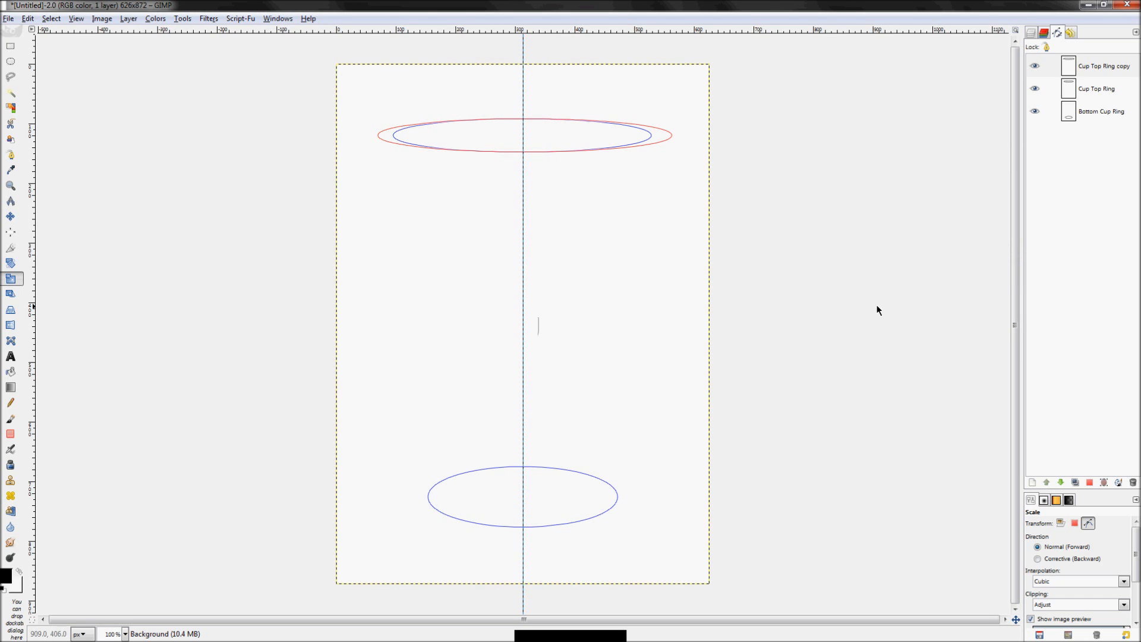
Rename the widened ring copy as Bottom Lid Ring and the Cup Top Ring path as Top Cup Ring
{"action": "left_click", "coordinate": [1090, 64]}
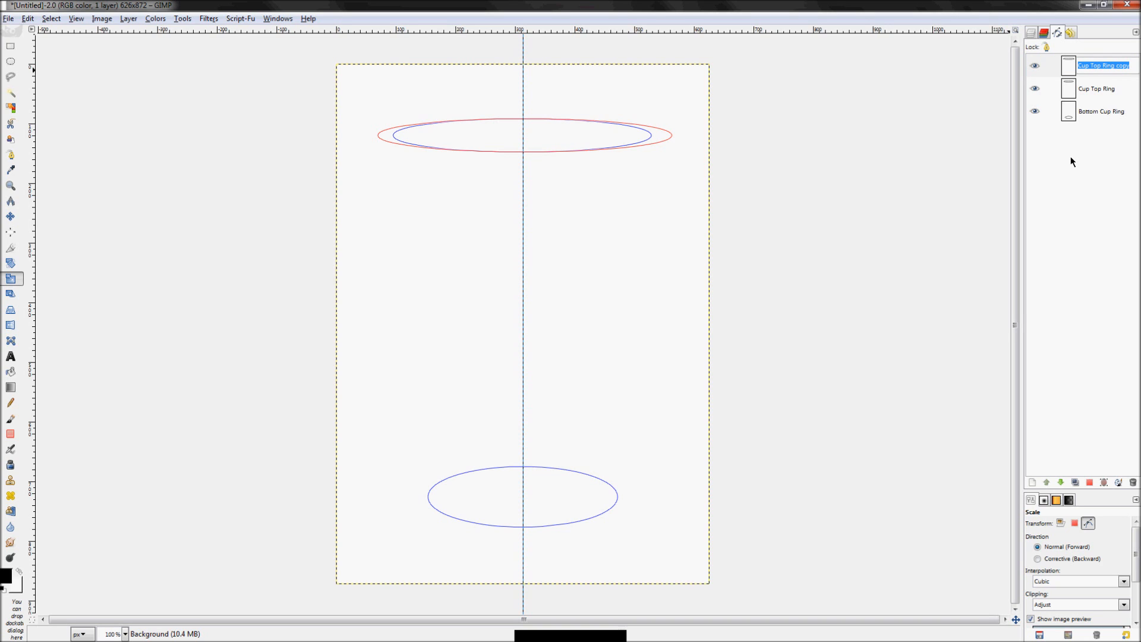
{"action": "type", "text": "Bottom Lid Ring"}
{"action": "key", "text": "Return"}
{"action": "left_click", "coordinate": [1112, 91]}
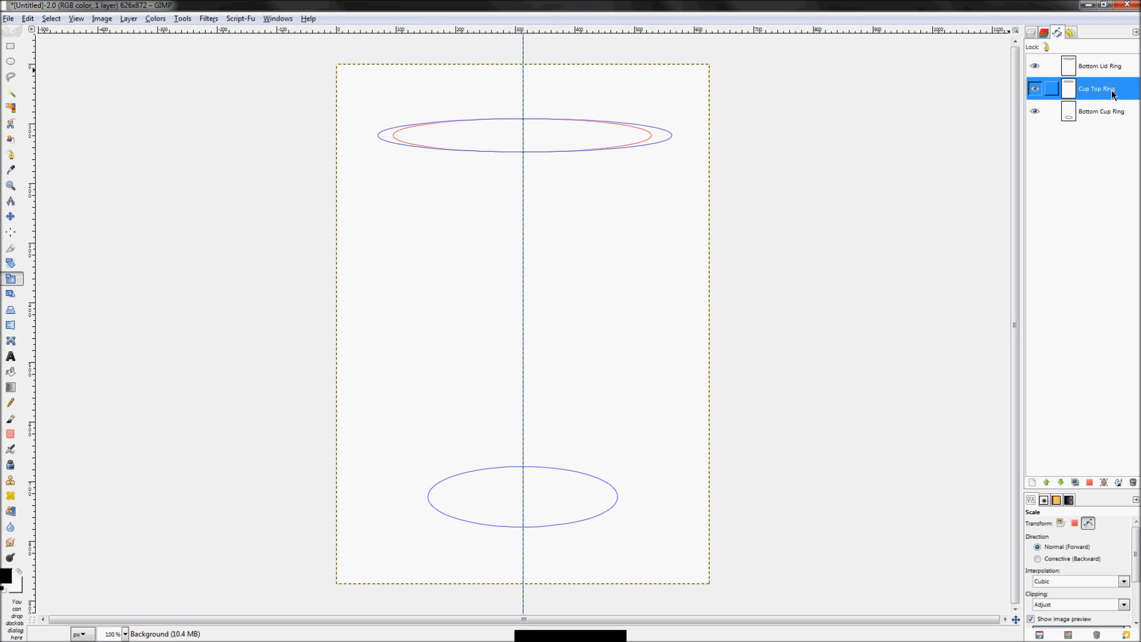
{"action": "left_click", "coordinate": [1112, 91]}
{"action": "type", "text": "Top Cup Ring"}
{"action": "key", "text": "Return"}
Compare the two upper rings by toggling the Top Cup Ring and Bottom Lid Ring paths off and on
{"action": "left_click", "coordinate": [1035, 89]}
{"action": "left_click", "coordinate": [1036, 90]}
{"action": "left_click", "coordinate": [1035, 89]}
{"action": "left_click", "coordinate": [1035, 89]}
{"action": "left_click", "coordinate": [1035, 66]}
{"action": "left_click", "coordinate": [1035, 66]}
{"action": "left_click", "coordinate": [1093, 66]}
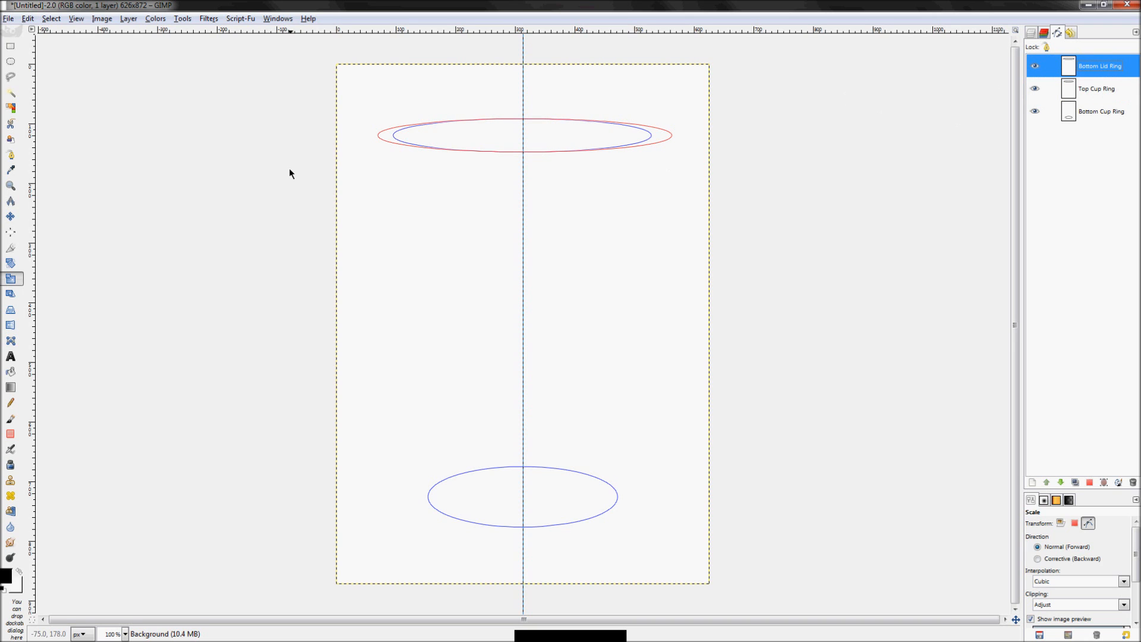
Undo the last path change and try to rename the Large Lid Ring path as Bottom Lid Ring
{"action": "key", "text": "ctrl+z"}
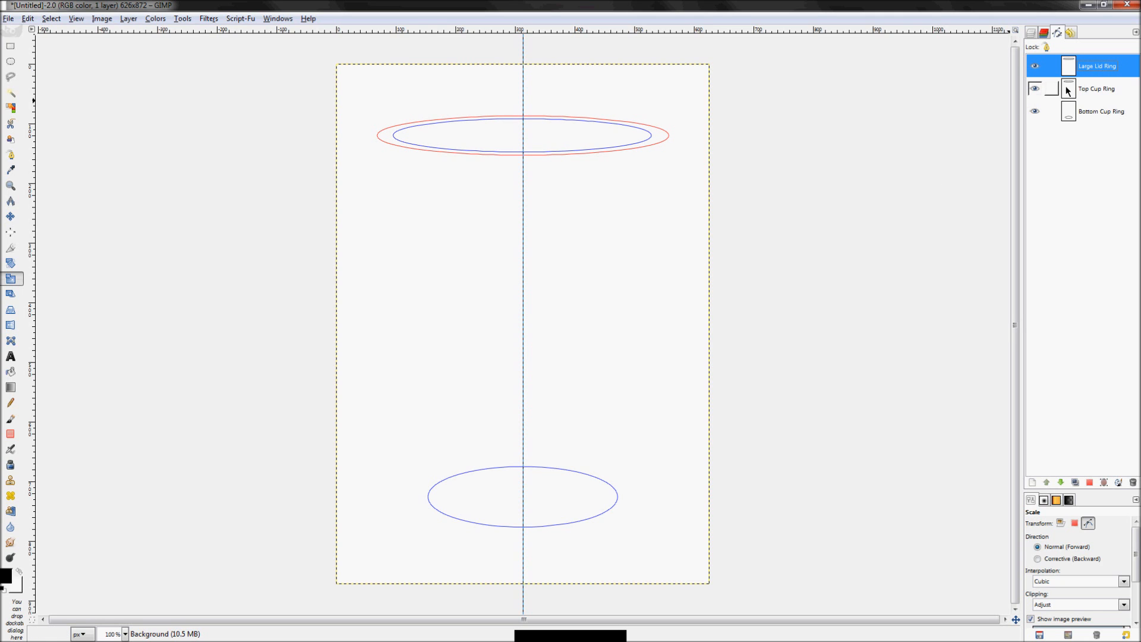
{"action": "double_click", "coordinate": [1090, 66]}
{"action": "type", "text": "Bottom"}
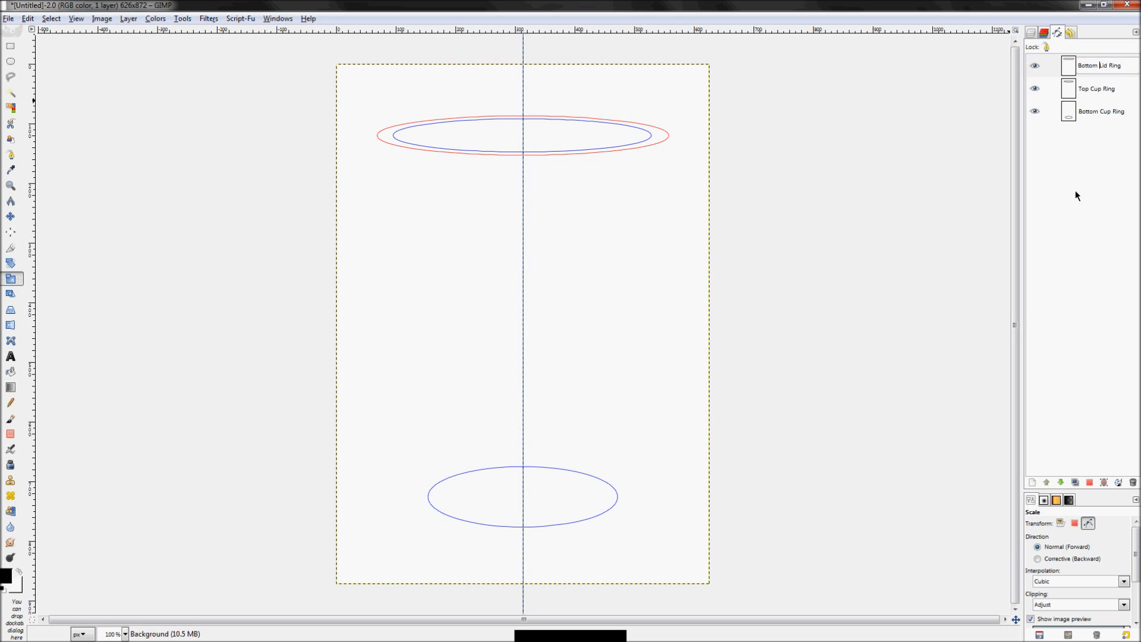
{"action": "key", "text": "Escape"}
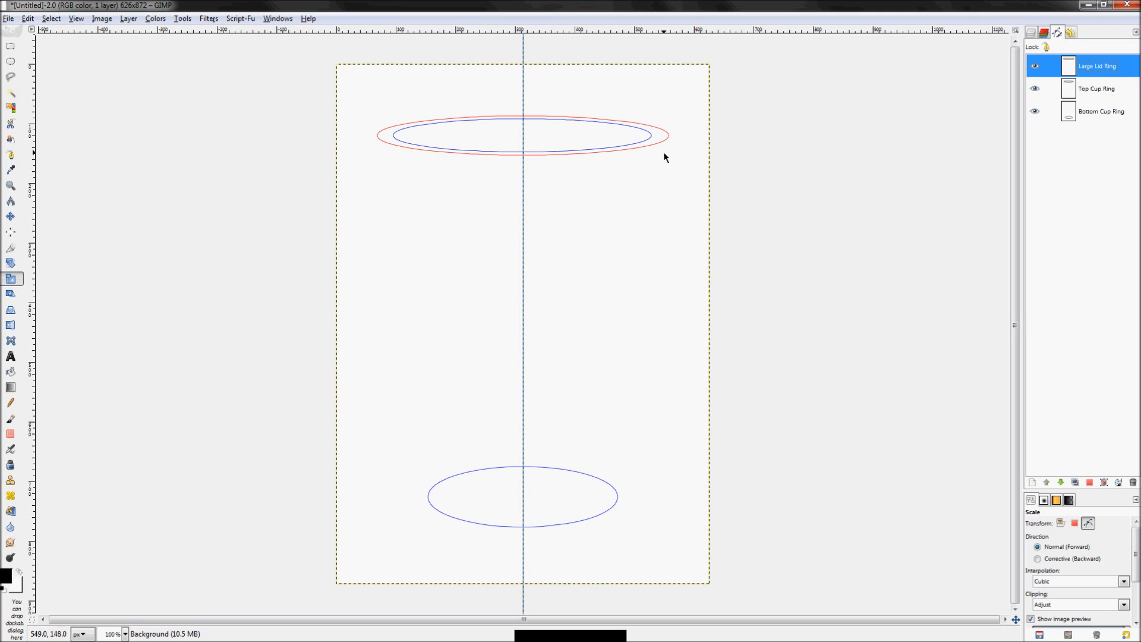
Toggle the visibility of the Large Lid Ring path off and on
{"action": "left_click", "coordinate": [1035, 66]}
{"action": "left_click", "coordinate": [1035, 66]}
{"action": "left_click", "coordinate": [1035, 67]}
{"action": "left_click", "coordinate": [1035, 67]}
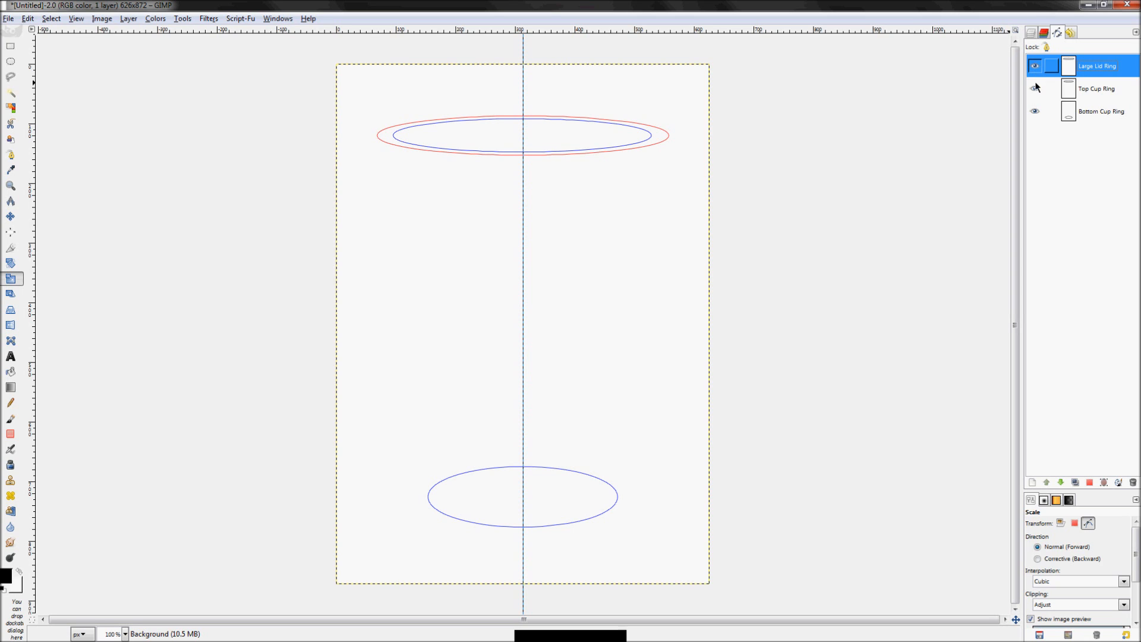
Rename the Large Lid Ring path as Bottom Lid Ring
{"action": "double_click", "coordinate": [1086, 67]}
{"action": "type", "text": "Bottom"}
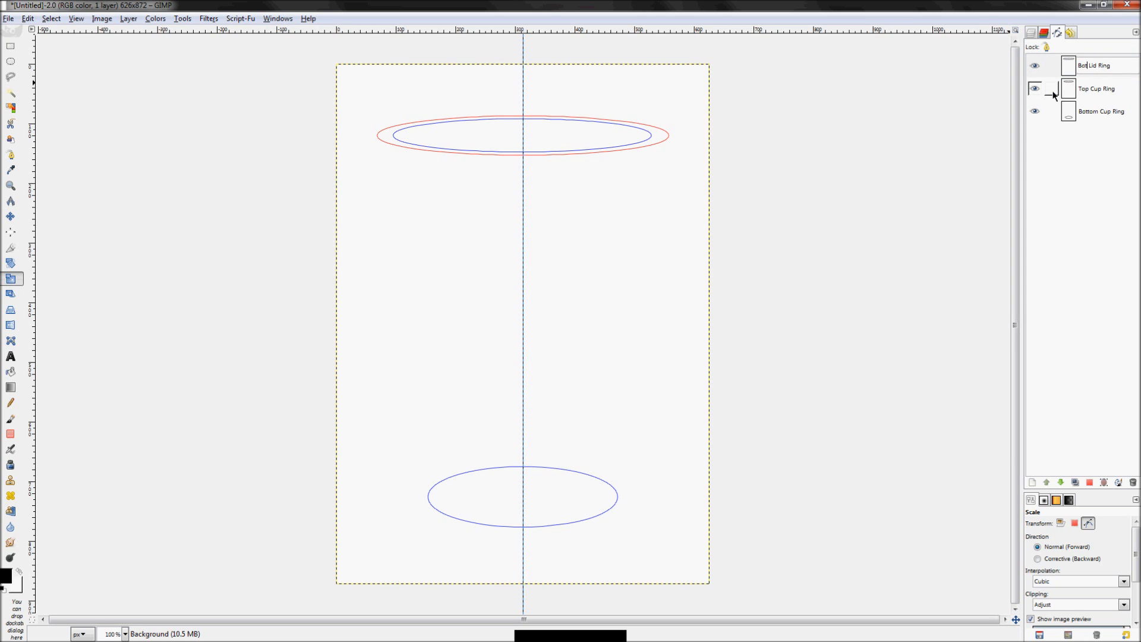
{"action": "key", "text": "Return"}
Select the cup and lid ring paths in turn to identify each one on the canvas
{"action": "left_click", "coordinate": [1107, 97]}
{"action": "left_click", "coordinate": [1104, 106]}
{"action": "left_click", "coordinate": [1103, 90]}
{"action": "key", "text": "Up"}
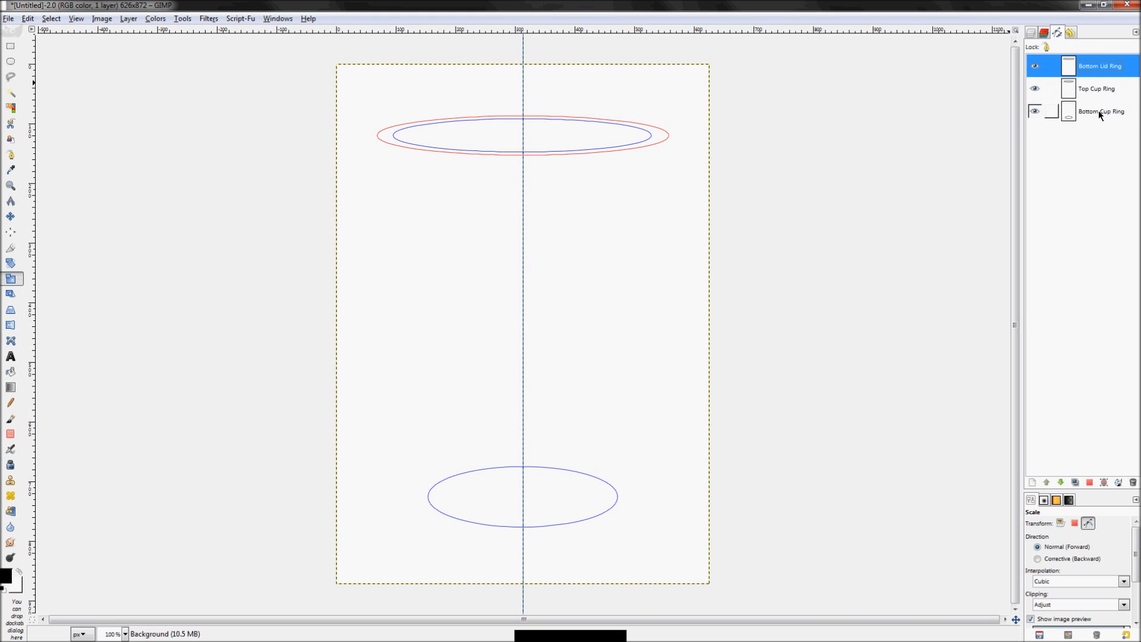
{"action": "left_click", "coordinate": [1099, 109]}
{"action": "left_click", "coordinate": [1101, 95]}
{"action": "left_click", "coordinate": [1115, 68]}
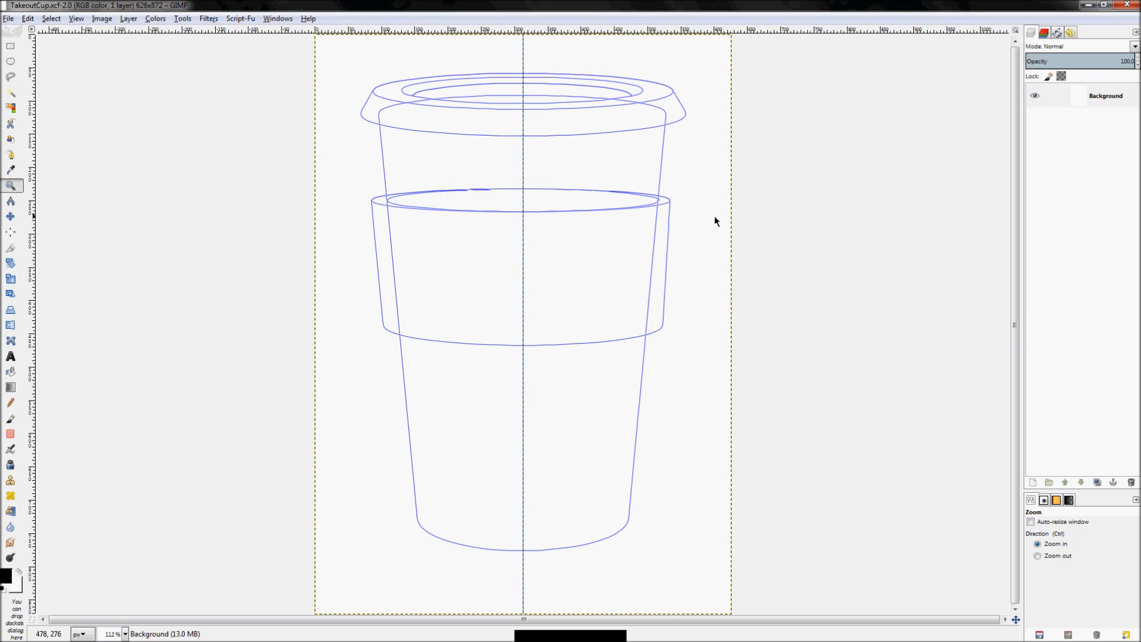
Add a new layer group above the Background layer and name it Cup
{"action": "right_click", "coordinate": [1083, 98]}
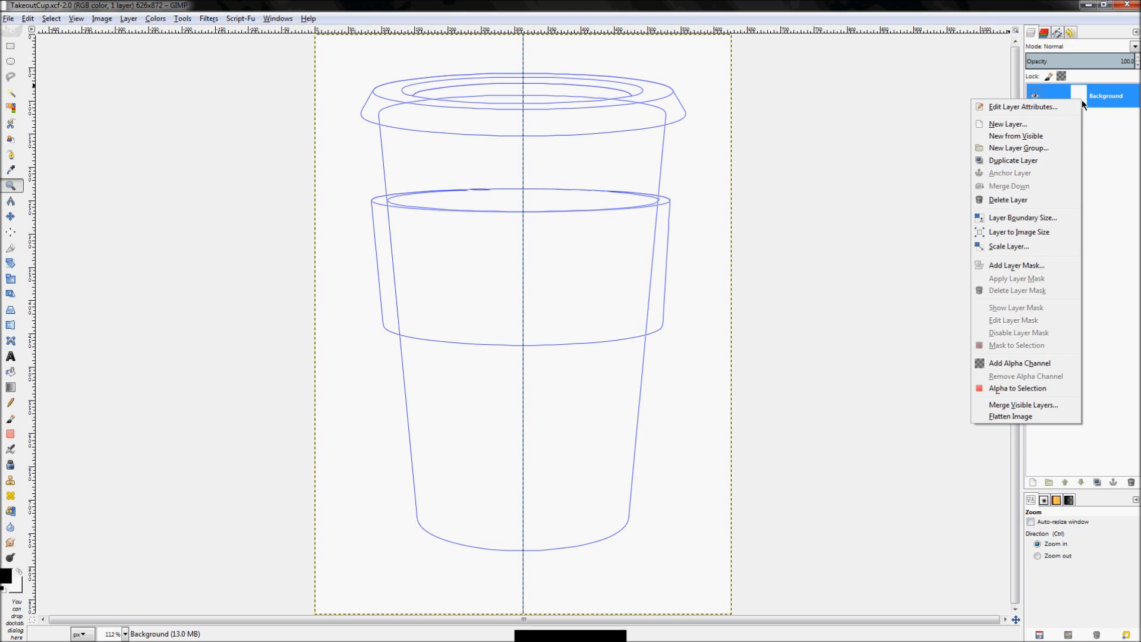
{"action": "left_click", "coordinate": [1045, 150]}
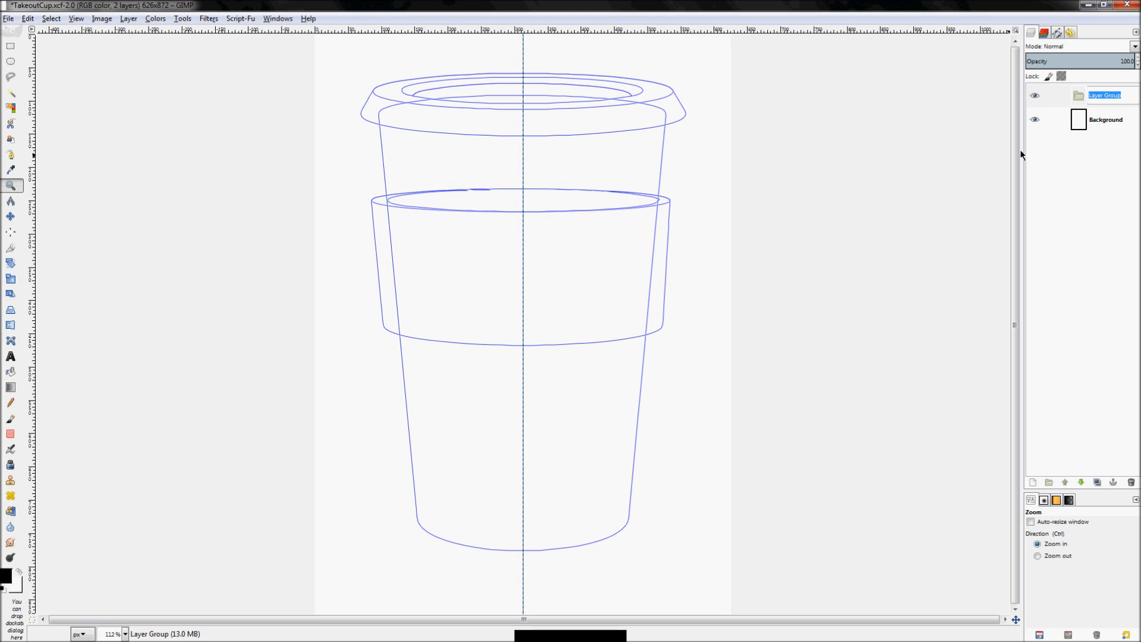
{"action": "type", "text": "Cup"}
{"action": "key", "text": "Return"}
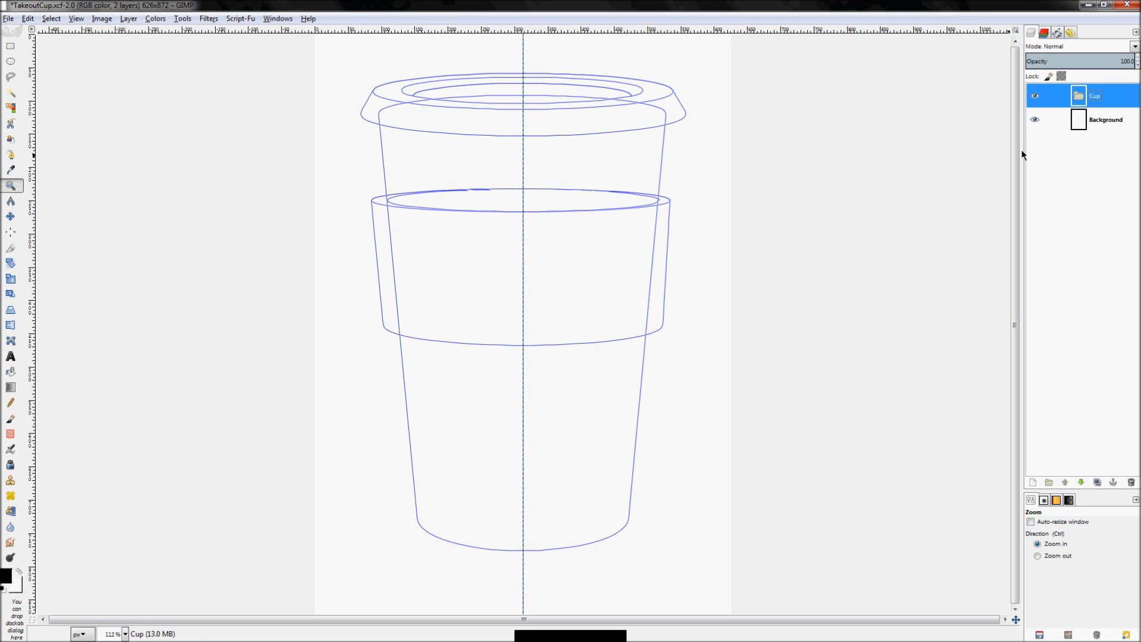
Add a new transparent layer at the default 626 × 872 px size inside the Cup group and make it active
{"action": "right_click", "coordinate": [1117, 97]}
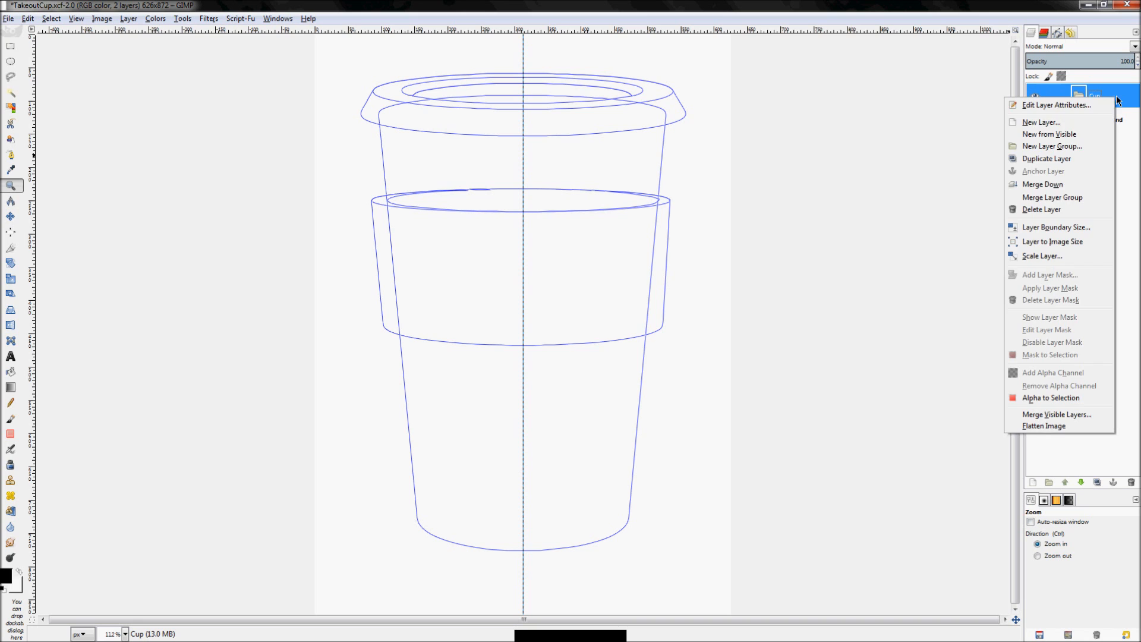
{"action": "left_click", "coordinate": [1036, 123]}
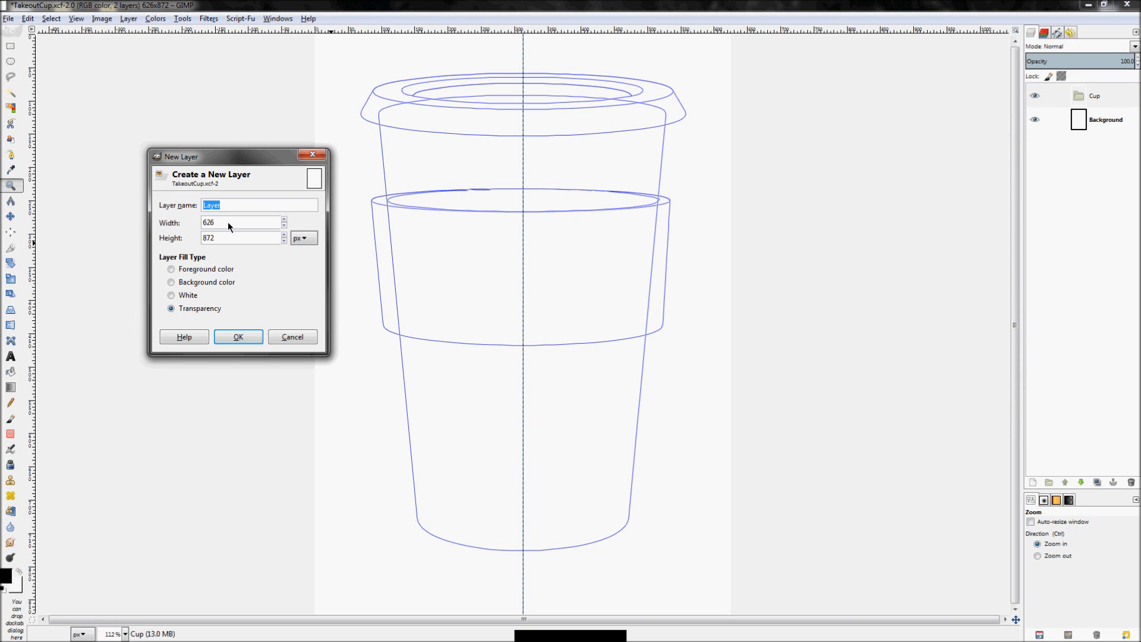
{"action": "key", "text": "Return"}
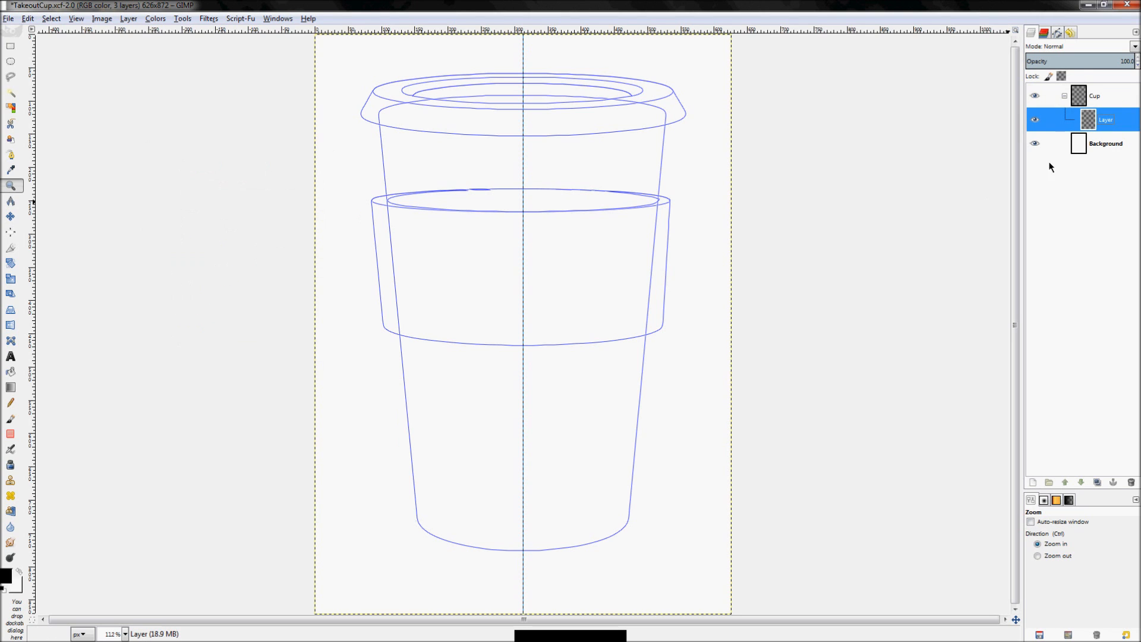
{"action": "left_click", "coordinate": [1079, 98]}
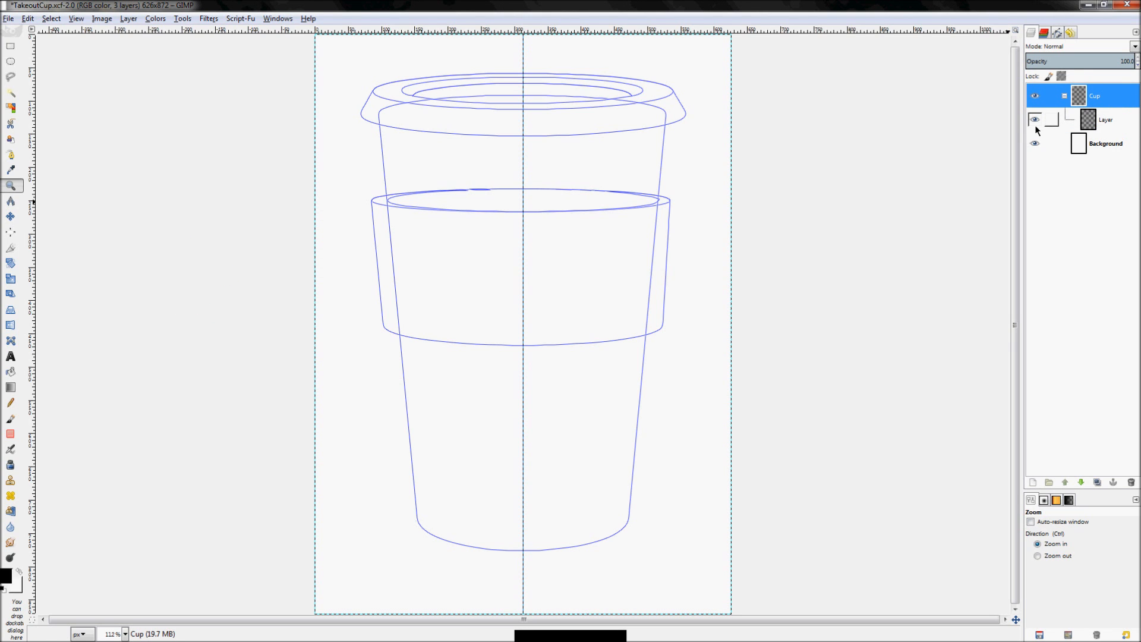
{"action": "left_click", "coordinate": [1084, 118]}
Set the foreground colour to light brown c8914a and bucket-fill the new layer in the Cup group with it
{"action": "key", "text": "shift+b"}
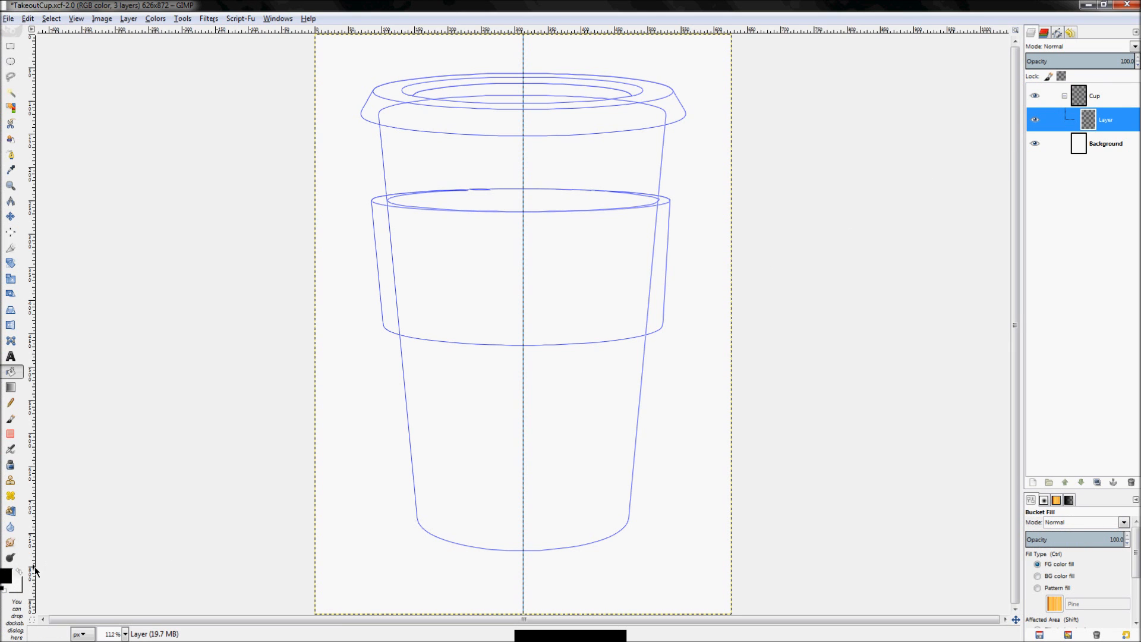
{"action": "left_click", "coordinate": [6, 575]}
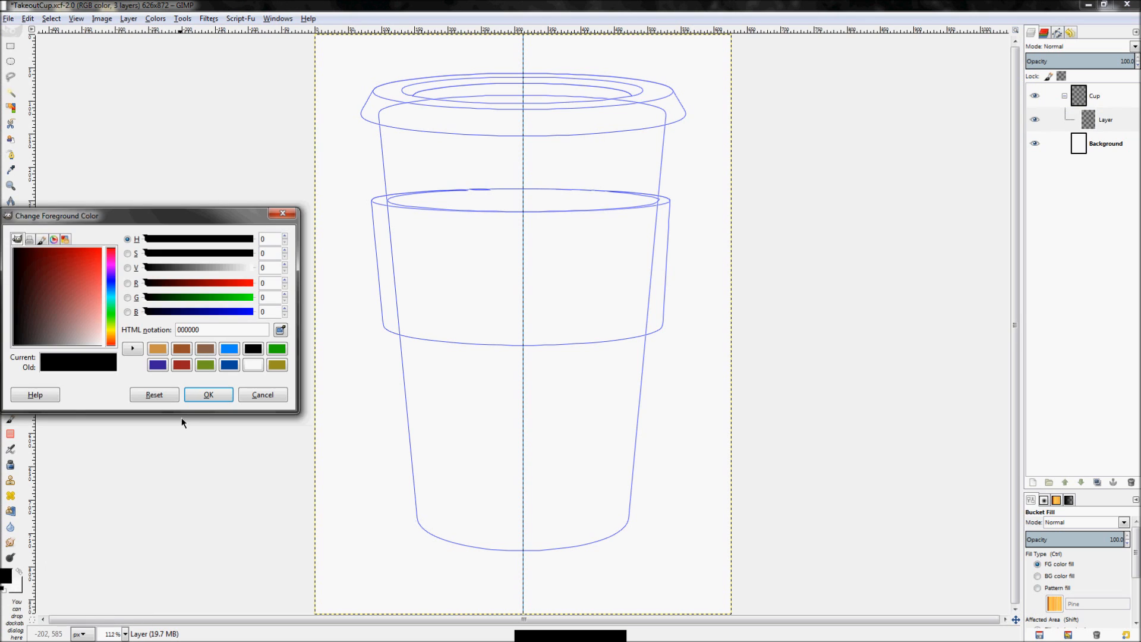
{"action": "left_click", "coordinate": [164, 354]}
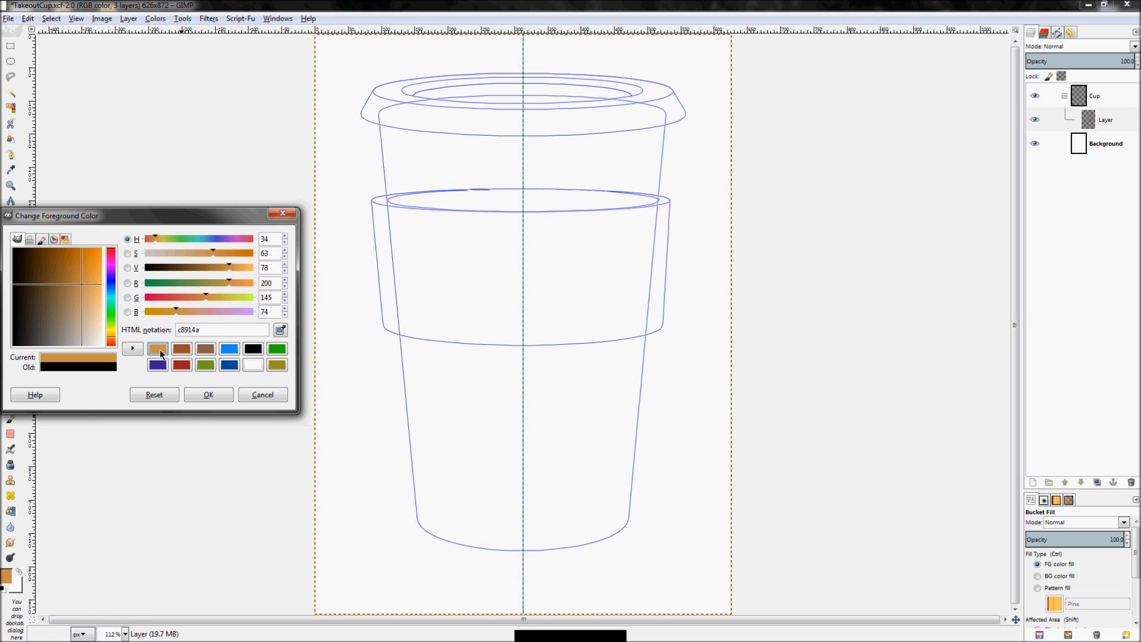
{"action": "left_click", "coordinate": [180, 348]}
{"action": "left_click", "coordinate": [201, 349]}
{"action": "left_click", "coordinate": [161, 352]}
{"action": "left_click_drag", "start_coordinate": [224, 333], "coordinate": [178, 337]}
{"action": "left_click", "coordinate": [206, 394]}
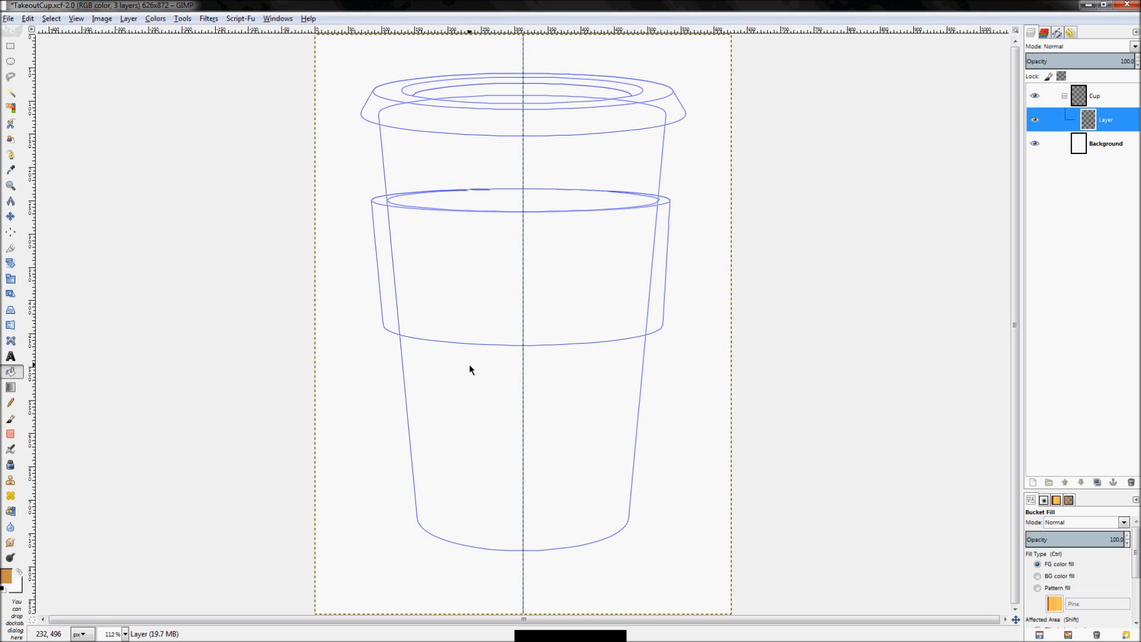
{"action": "left_click", "coordinate": [469, 368]}
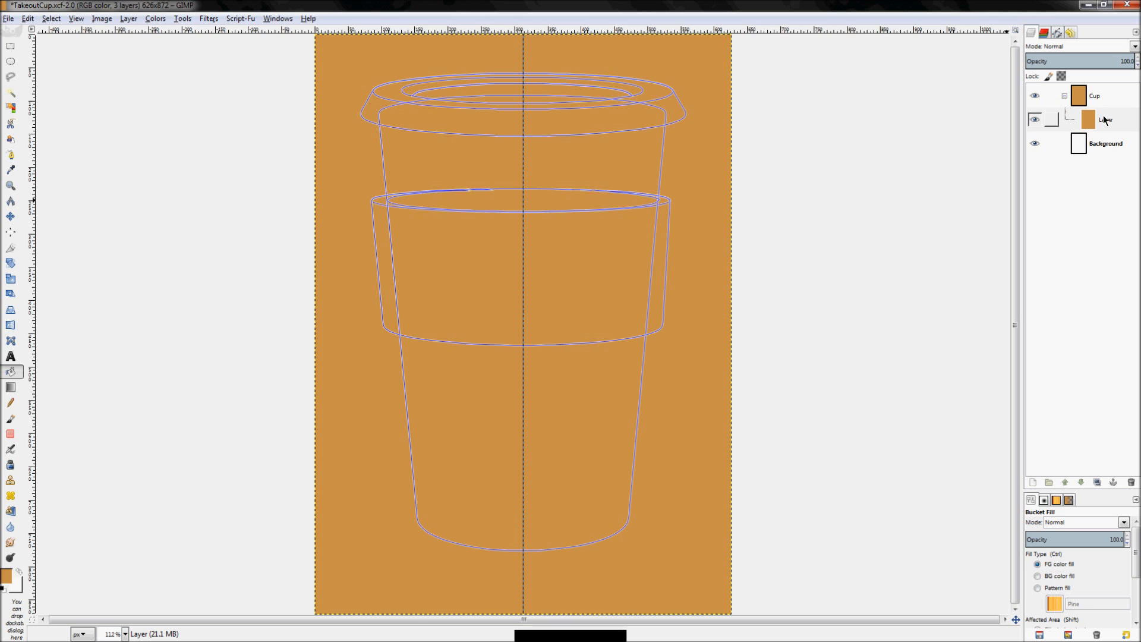
Turn the Cup Shape path into a selection and return to the layer list
{"action": "left_click", "coordinate": [1059, 33]}
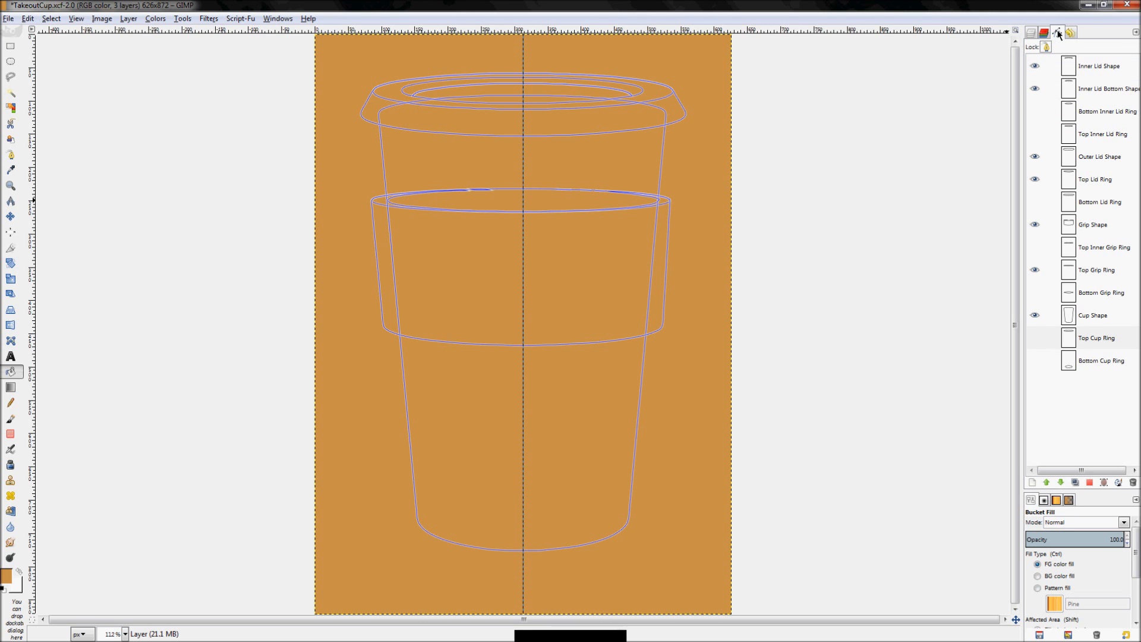
{"action": "right_click", "coordinate": [1097, 320]}
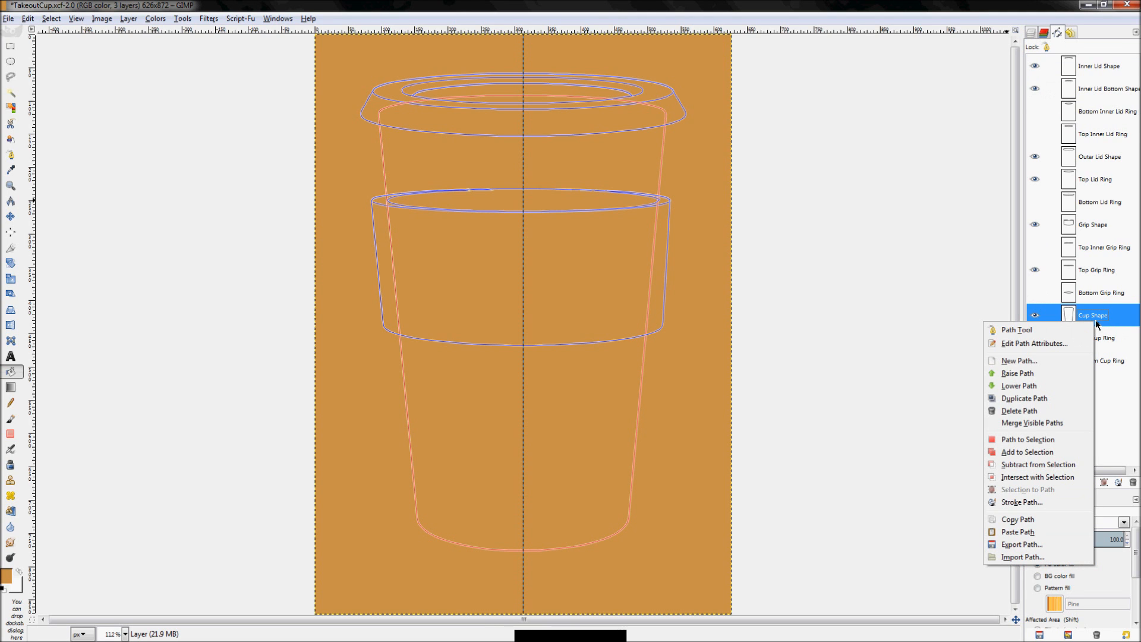
{"action": "left_click", "coordinate": [1032, 441]}
{"action": "left_click", "coordinate": [1031, 32]}
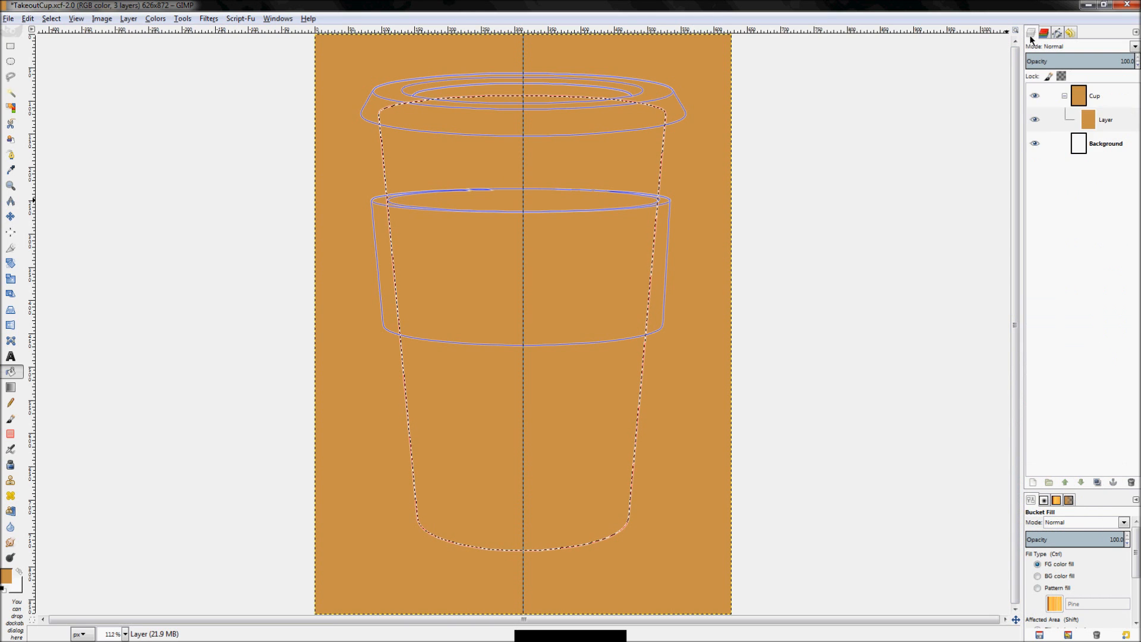
Add a layer mask initialised from the selection to the light brown layer in the Cup group
{"action": "right_click", "coordinate": [1103, 122]}
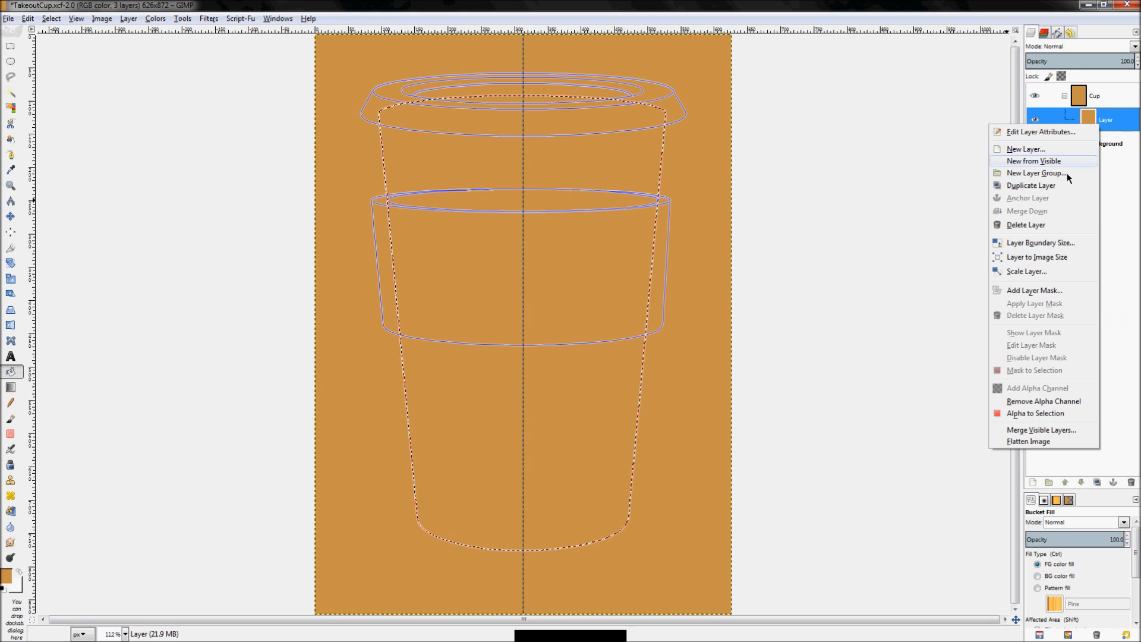
{"action": "left_click", "coordinate": [1018, 291]}
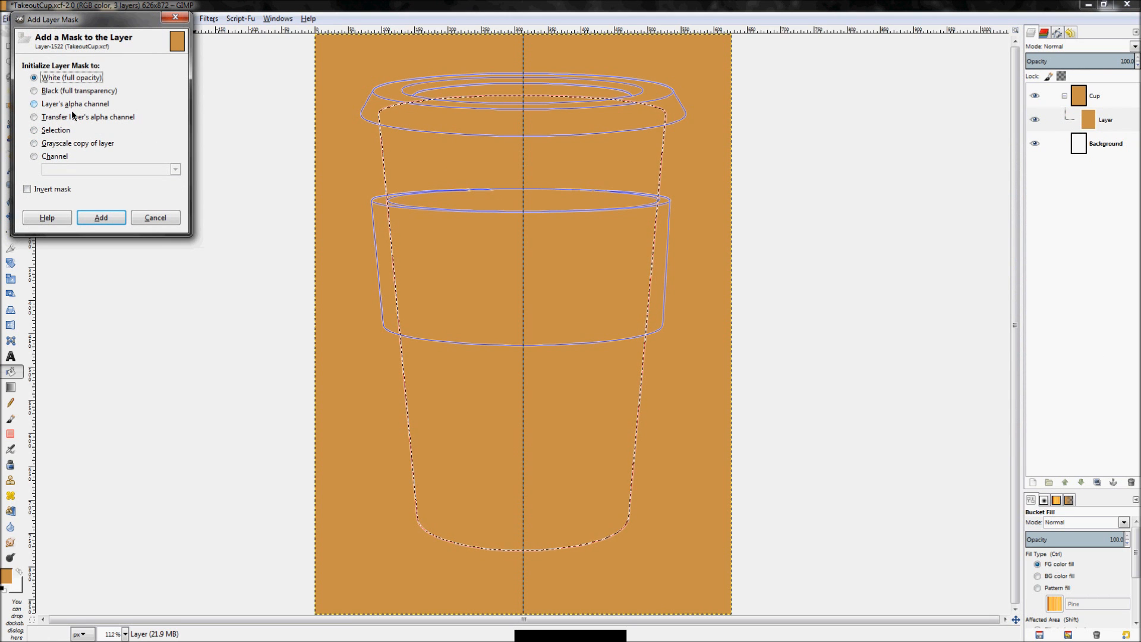
{"action": "left_click", "coordinate": [59, 129]}
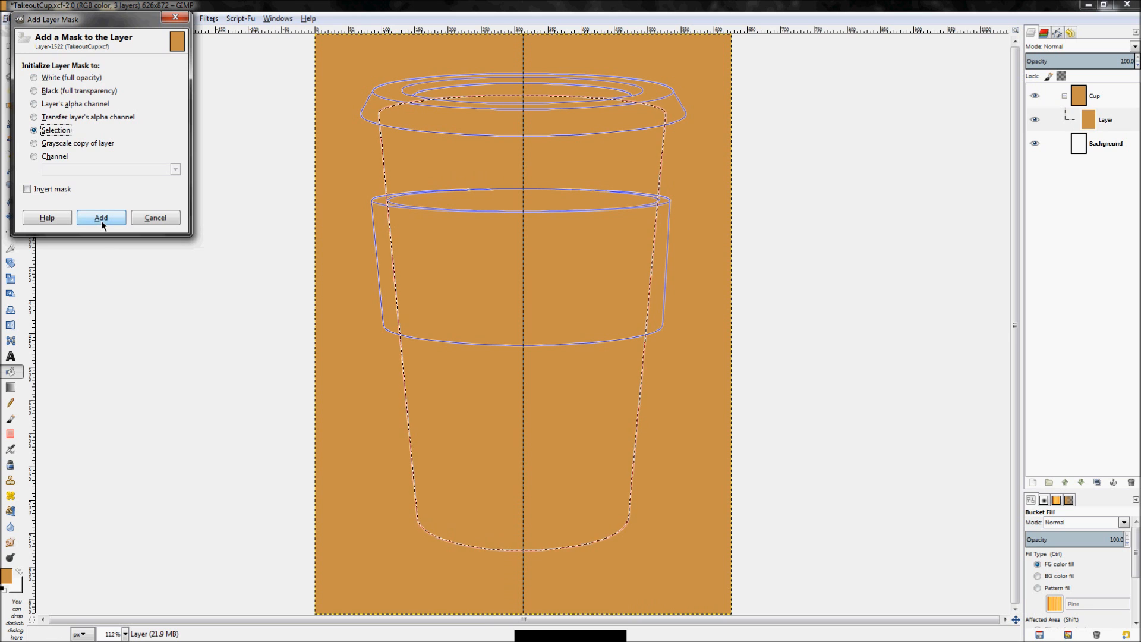
{"action": "left_click", "coordinate": [101, 220]}
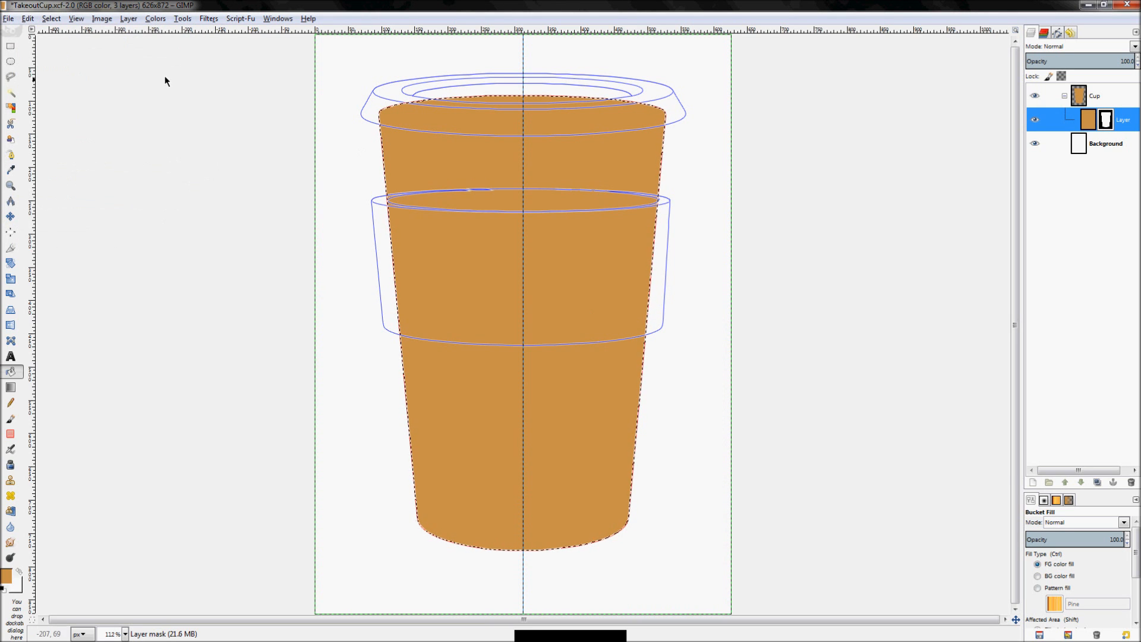
Clear the selection, check the masked cup layer by toggling its visibility, and collapse the Cup group
{"action": "left_click", "coordinate": [51, 19]}
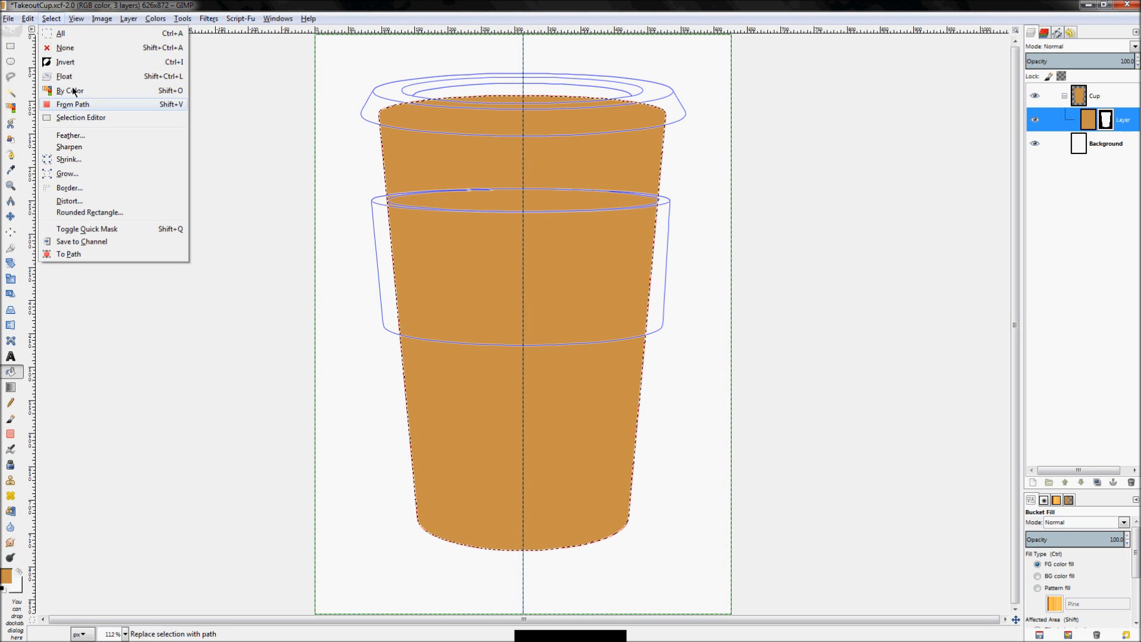
{"action": "left_click", "coordinate": [76, 48]}
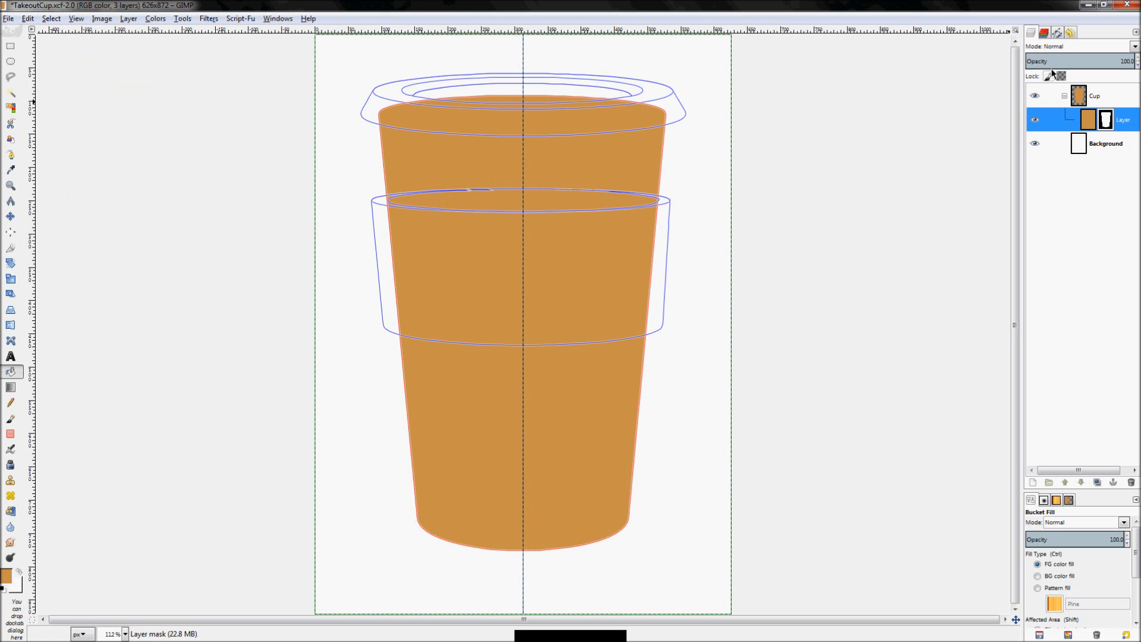
{"action": "double_click", "coordinate": [1035, 121]}
{"action": "left_click", "coordinate": [1065, 96]}
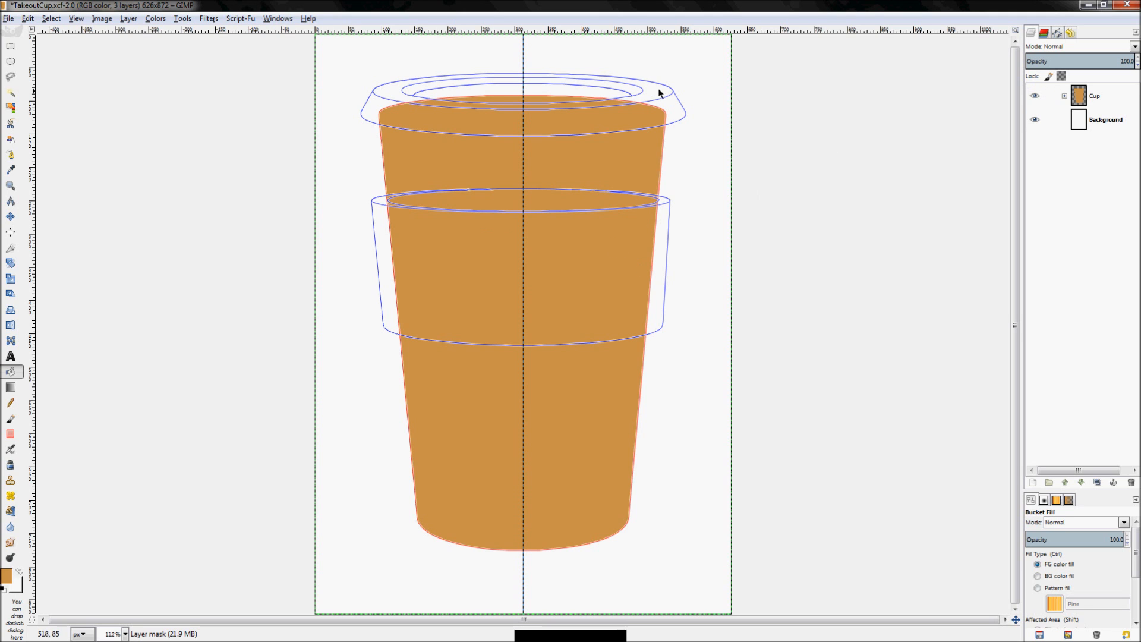
{"action": "right_click", "coordinate": [1091, 121]}
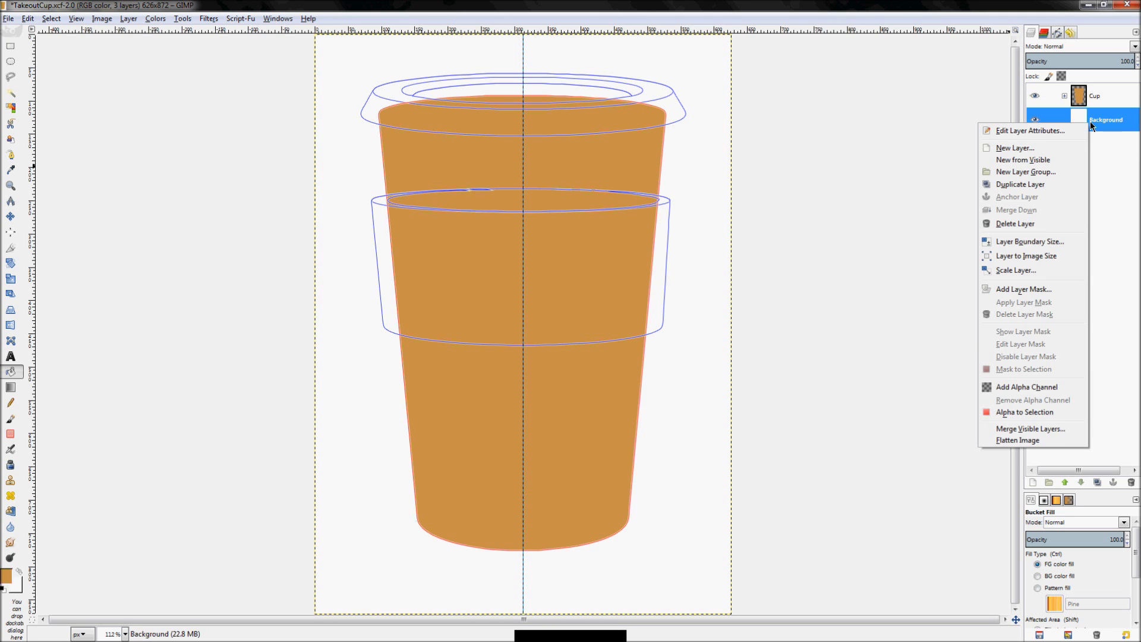
{"action": "left_click", "coordinate": [1064, 148]}
{"action": "left_click", "coordinate": [158, 203]}
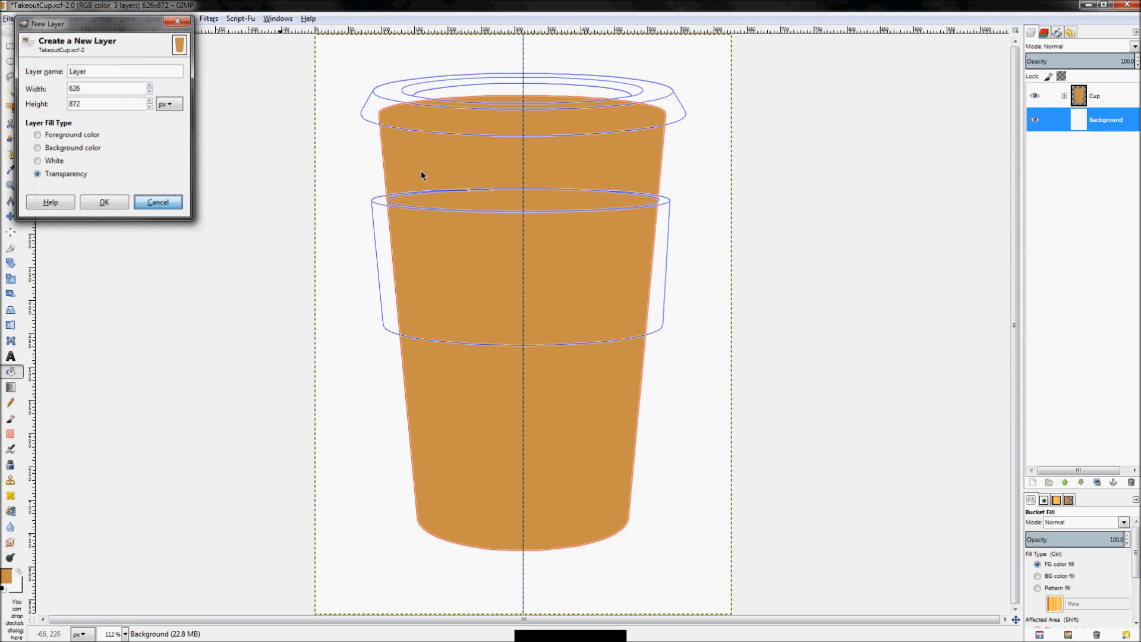
Add a new layer group named Grip and raise it above the Cup group
{"action": "right_click", "coordinate": [1090, 120]}
{"action": "left_click", "coordinate": [1023, 176]}
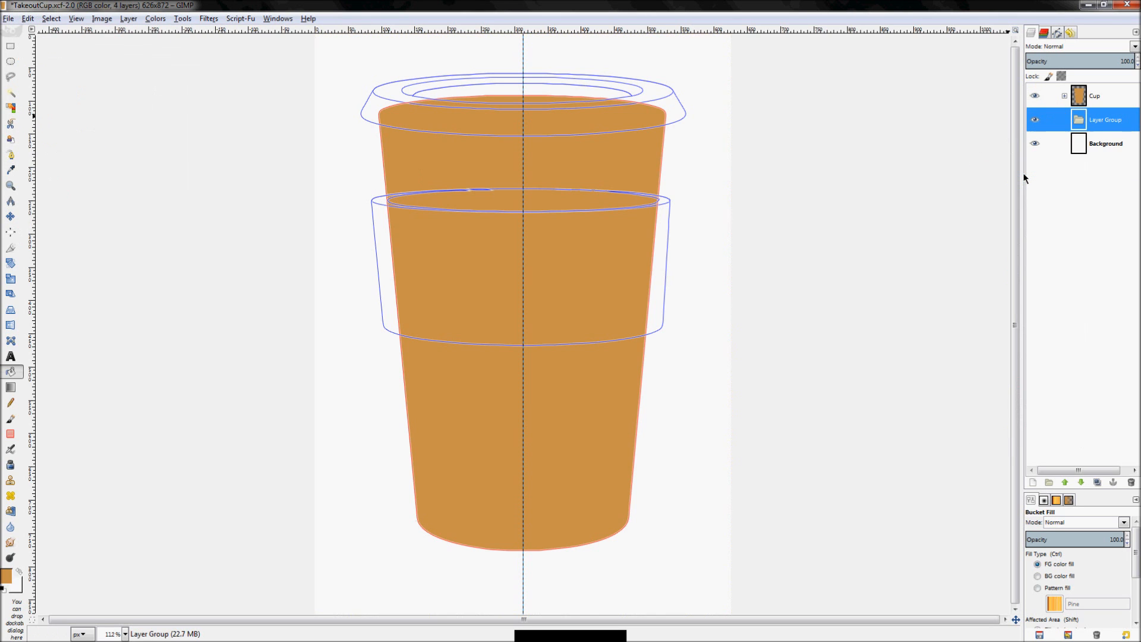
{"action": "key", "text": "Return"}
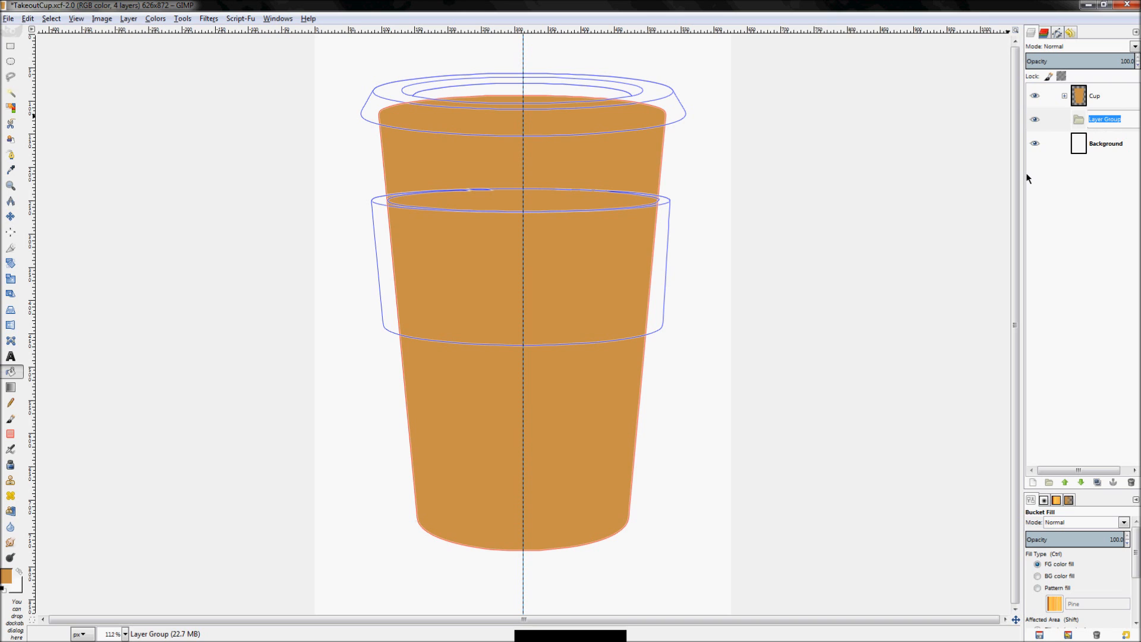
{"action": "type", "text": "Grip"}
{"action": "key", "text": "Return"}
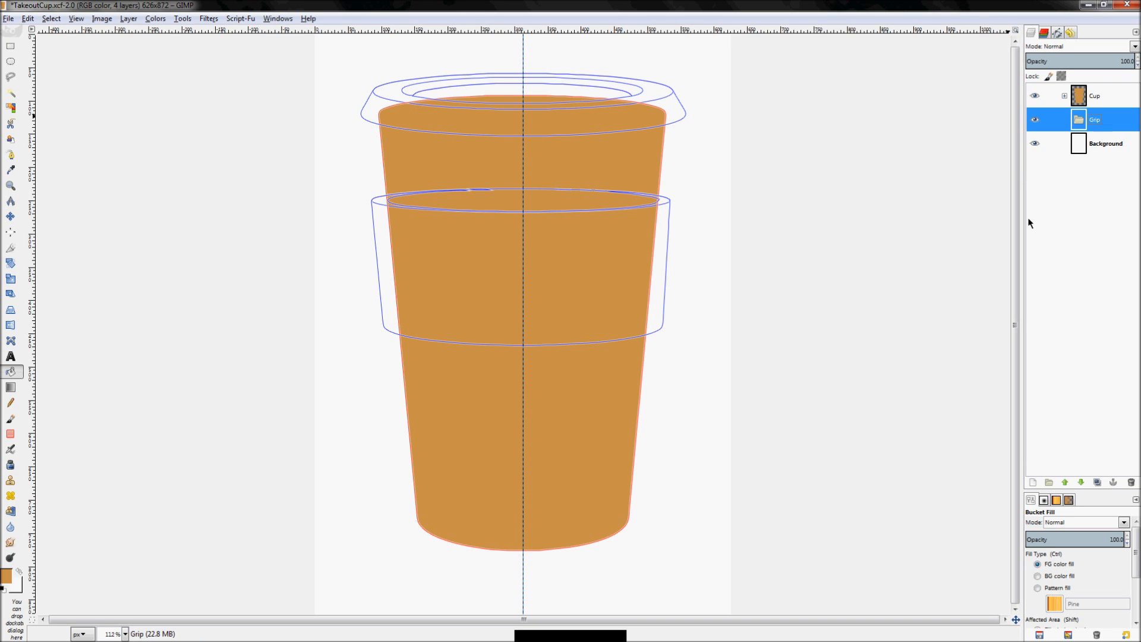
{"action": "left_click", "coordinate": [1065, 483]}
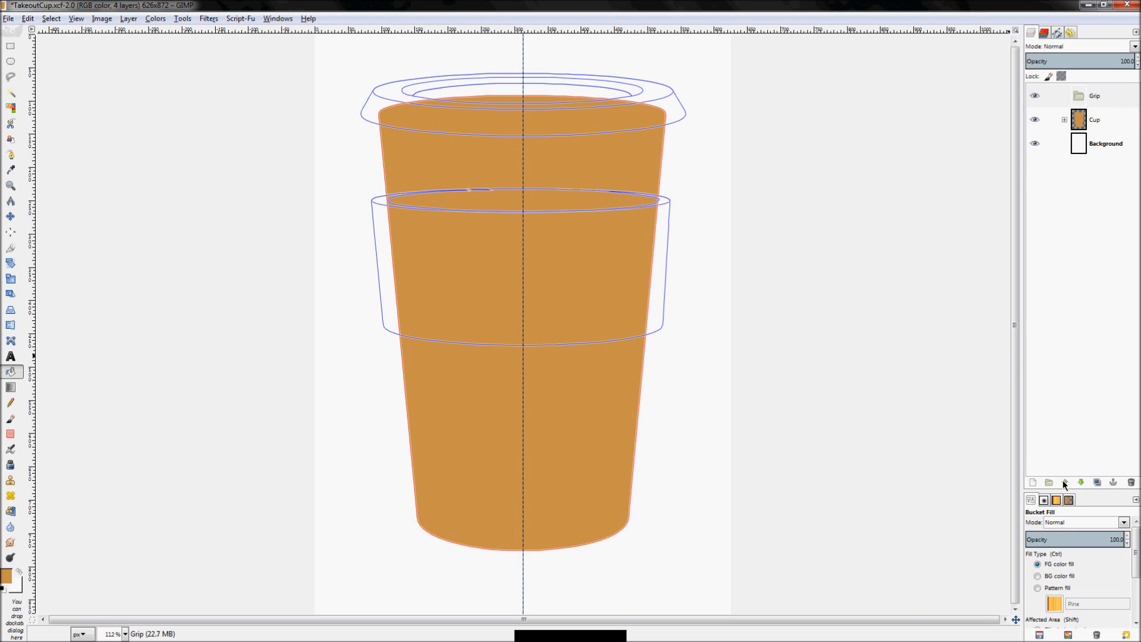
Add a new transparent layer inside the Grip group
{"action": "right_click", "coordinate": [1101, 105]}
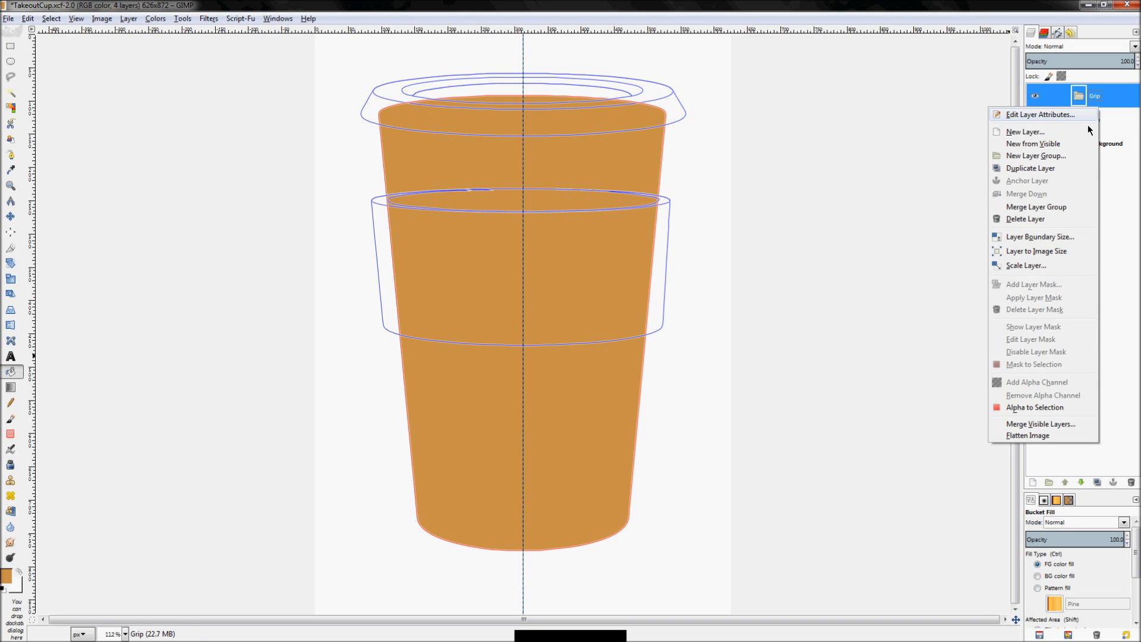
{"action": "left_click", "coordinate": [1056, 132]}
{"action": "left_click", "coordinate": [132, 225]}
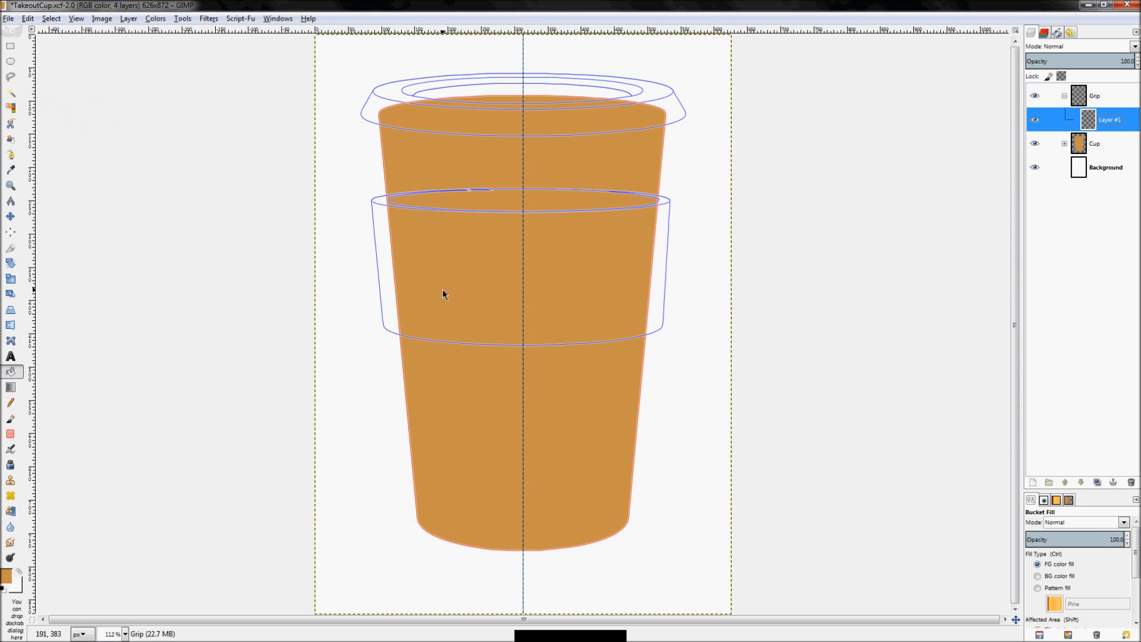
Set the foreground colour to dark brown 9b562d and bucket-fill the layer in the Grip group with it
{"action": "left_click", "coordinate": [6, 575]}
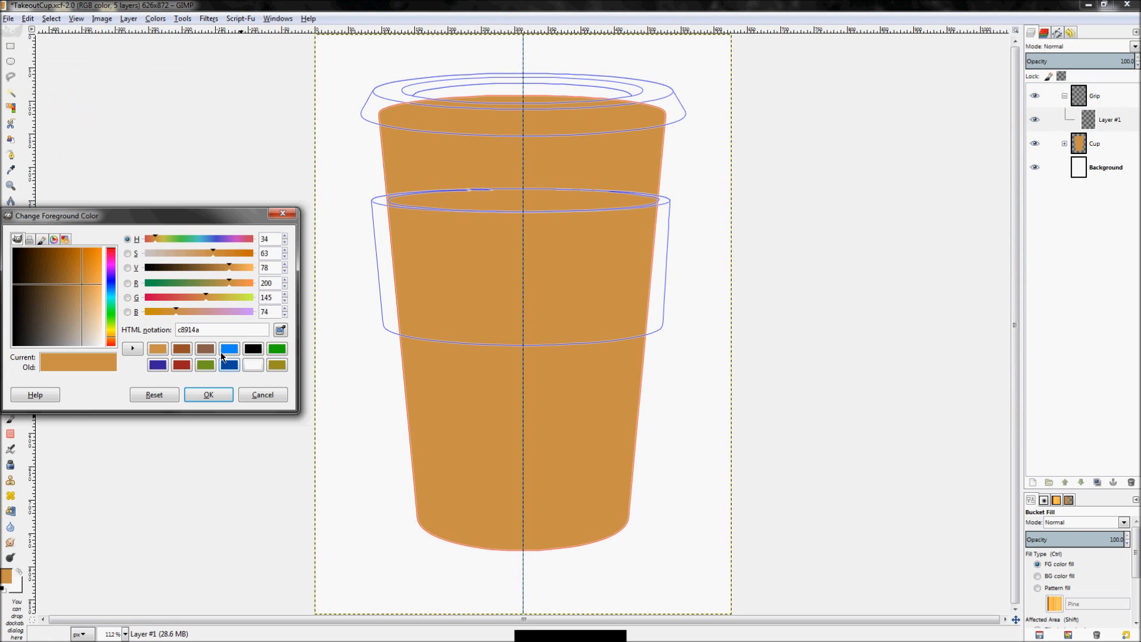
{"action": "left_click", "coordinate": [182, 349]}
{"action": "left_click_drag", "start_coordinate": [211, 325], "coordinate": [164, 332]}
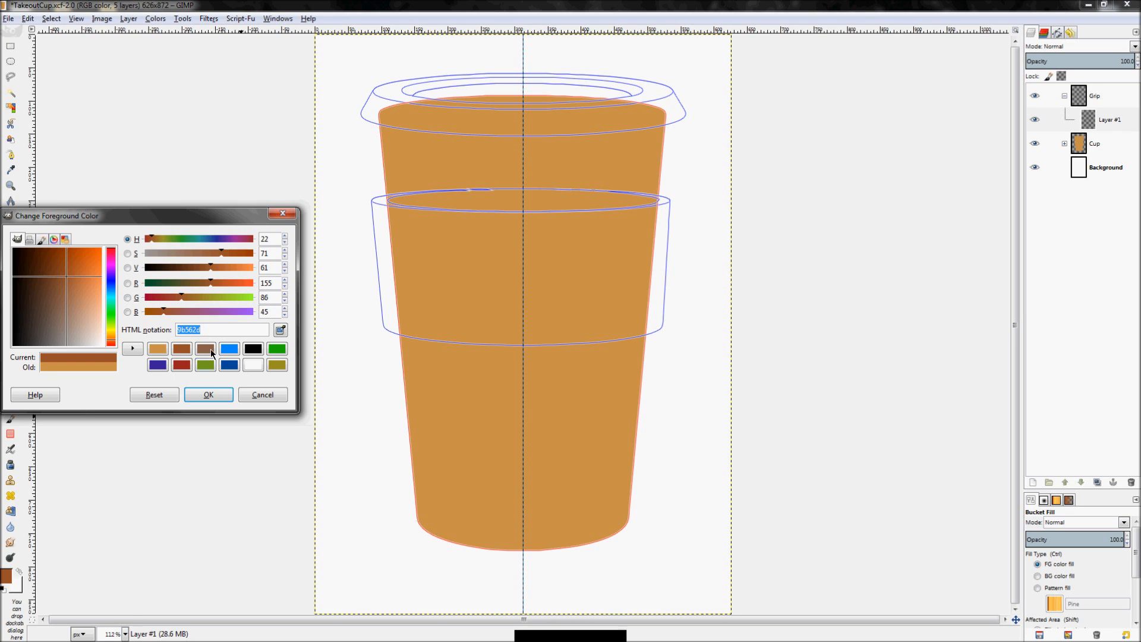
{"action": "left_click", "coordinate": [201, 393]}
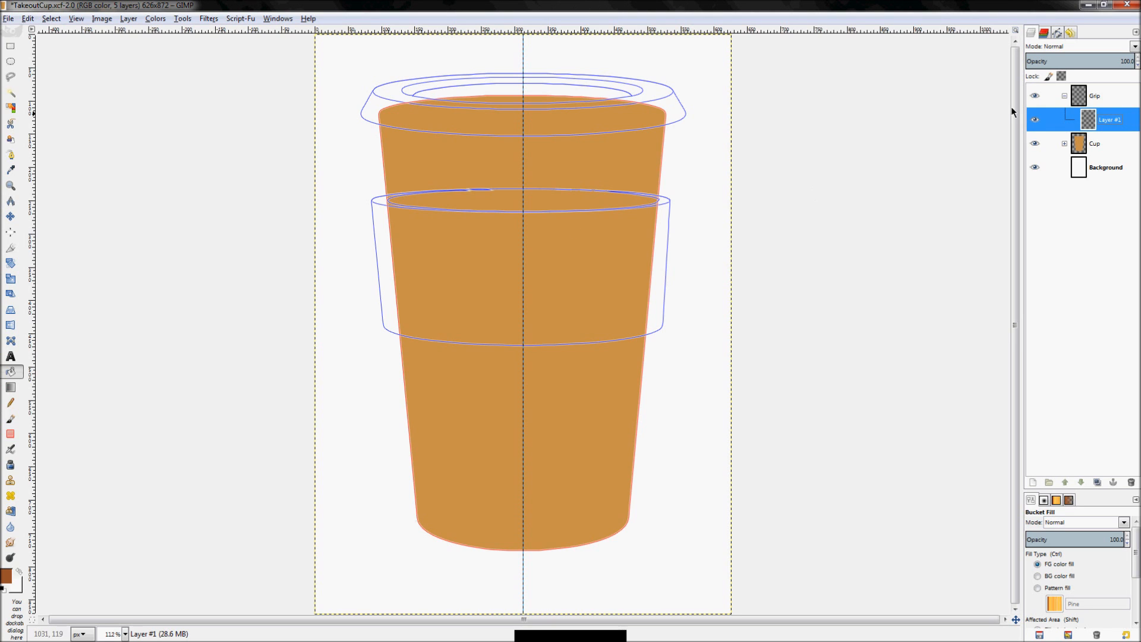
{"action": "left_click", "coordinate": [697, 257]}
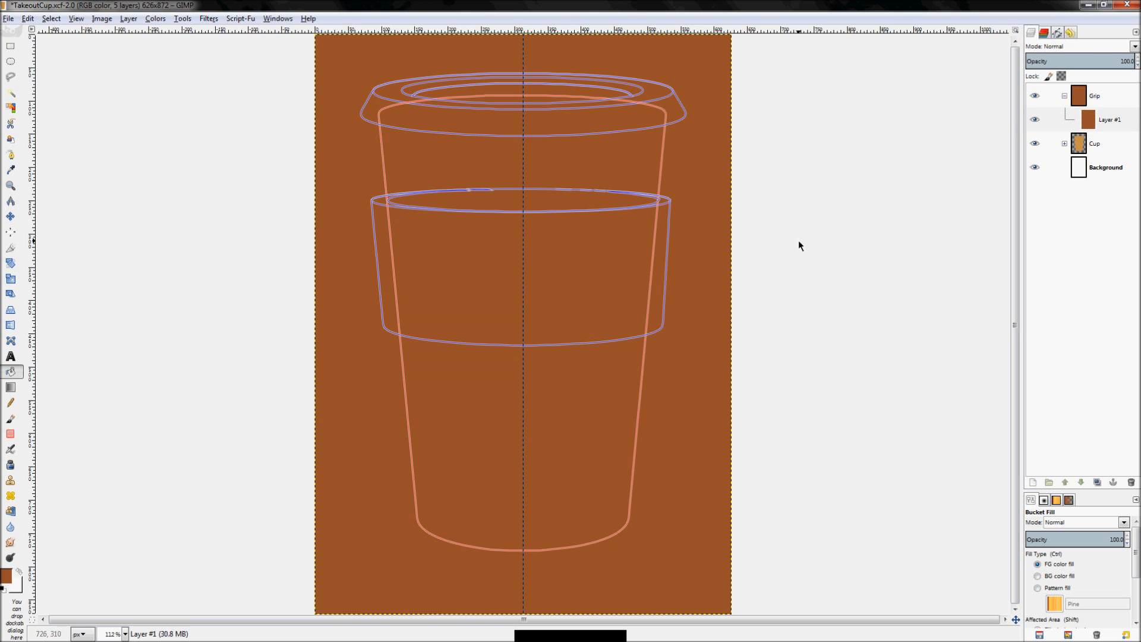
Turn the Grip Shape path into a selection
{"action": "right_click", "coordinate": [1100, 118]}
{"action": "left_click", "coordinate": [1059, 32]}
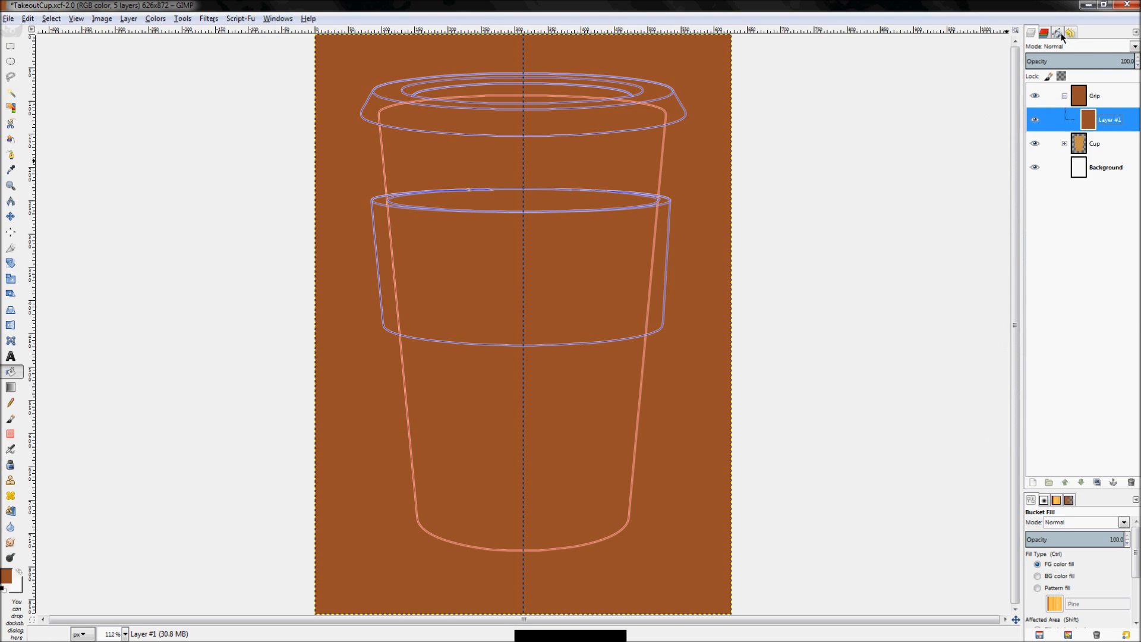
{"action": "left_click", "coordinate": [1058, 32]}
{"action": "right_click", "coordinate": [1082, 226]}
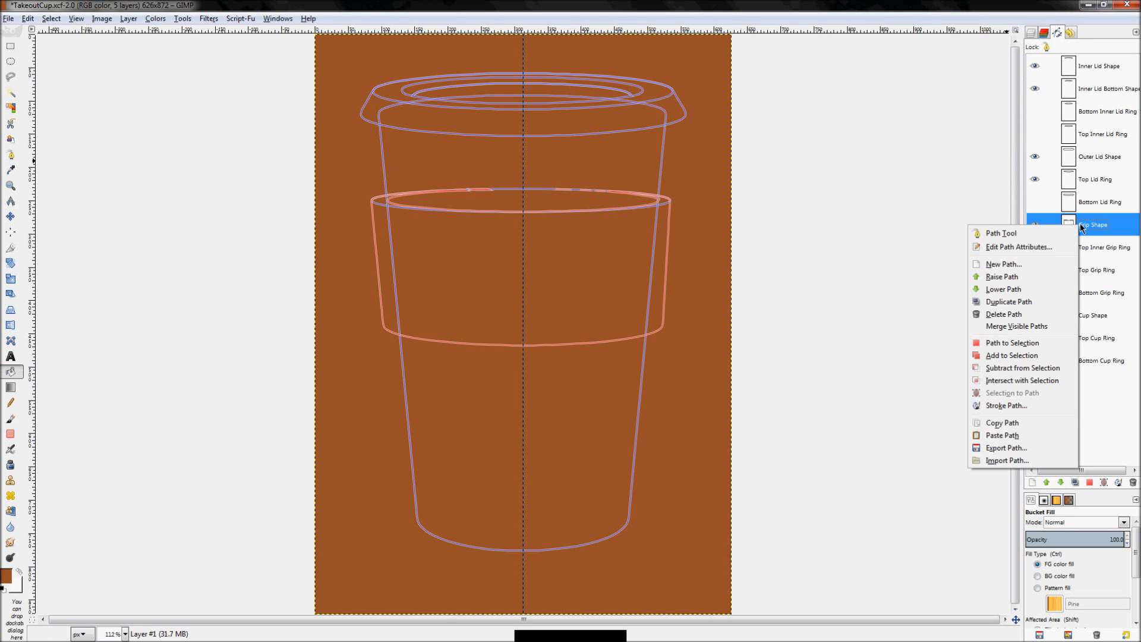
{"action": "left_click", "coordinate": [1012, 343]}
Add a layer mask initialised from the selection to the layer in the Grip group, and clear the selection
{"action": "left_click", "coordinate": [1032, 33]}
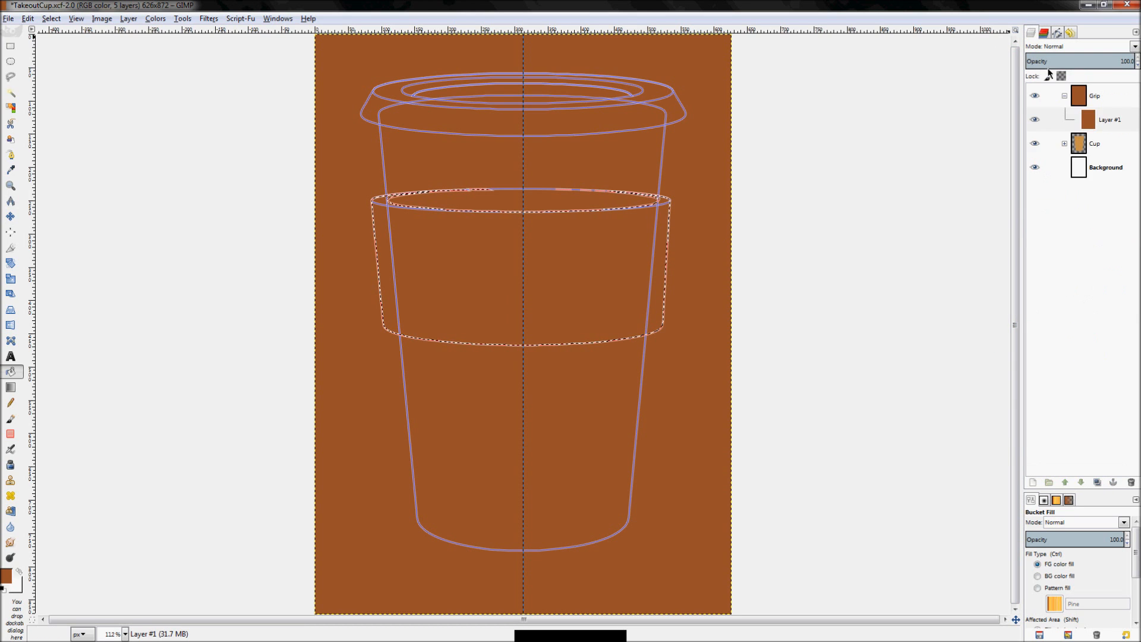
{"action": "right_click", "coordinate": [1099, 119]}
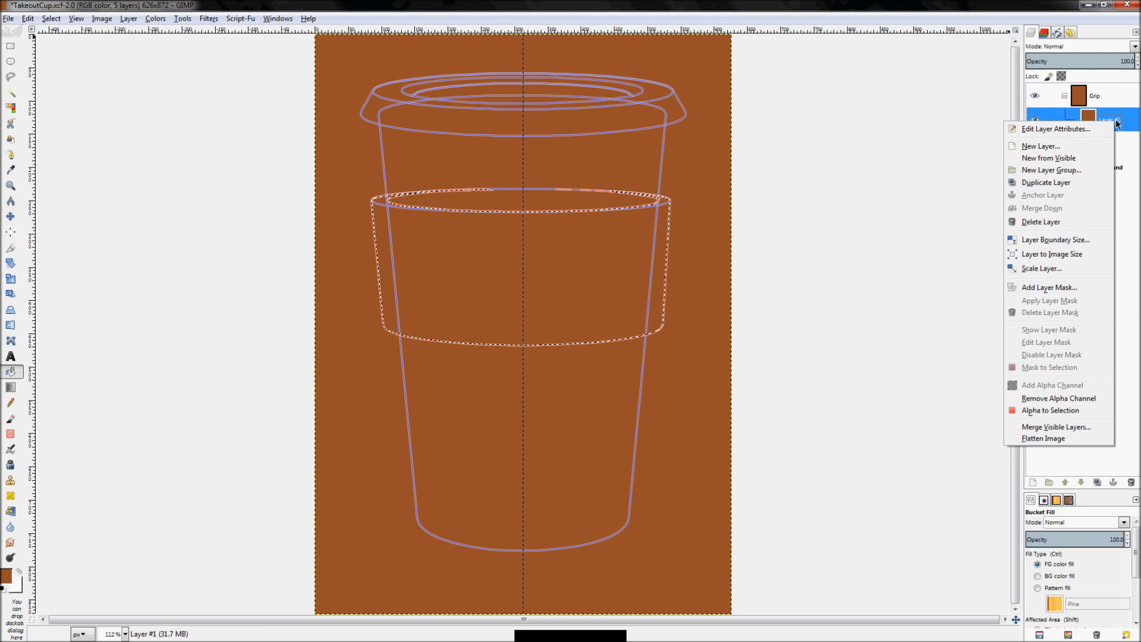
{"action": "left_click", "coordinate": [1076, 287]}
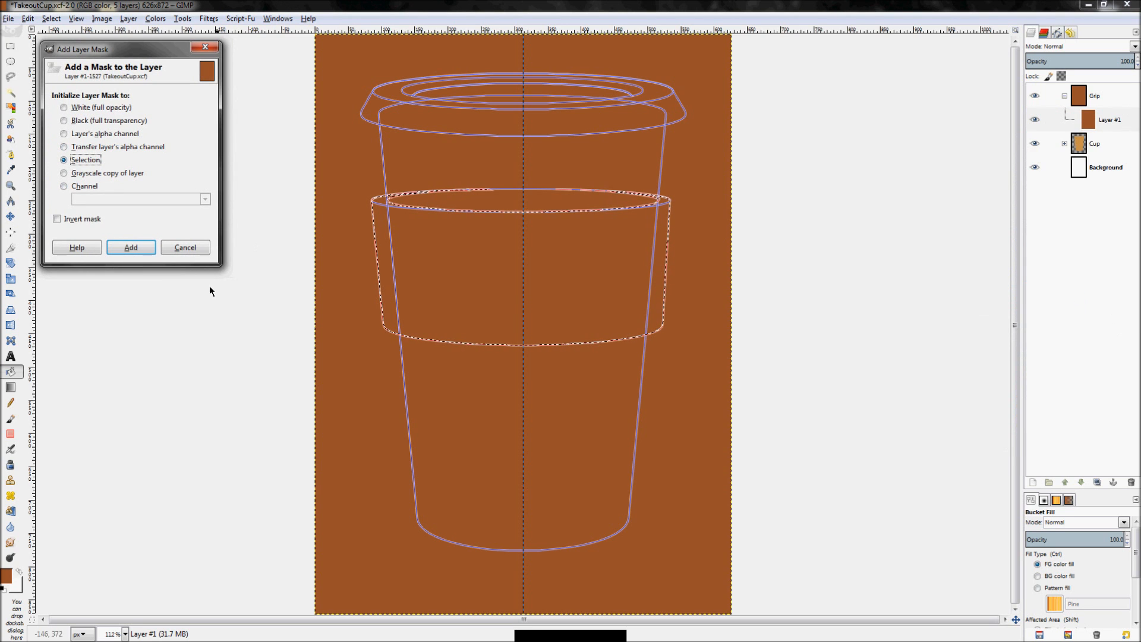
{"action": "left_click", "coordinate": [130, 248]}
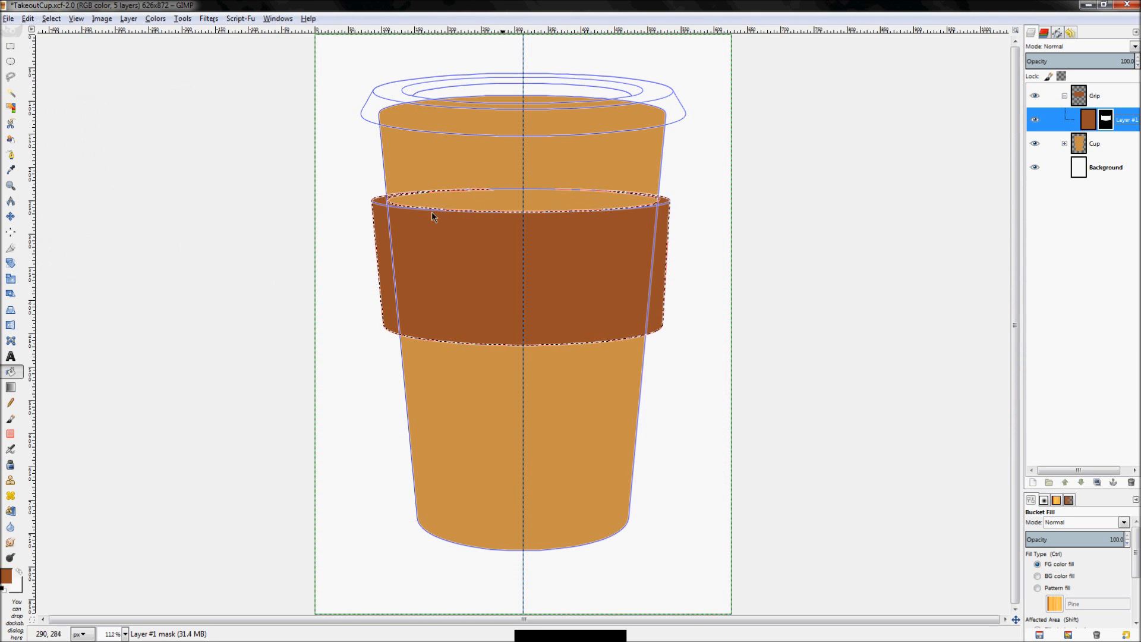
{"action": "left_click", "coordinate": [51, 19]}
{"action": "left_click", "coordinate": [62, 48]}
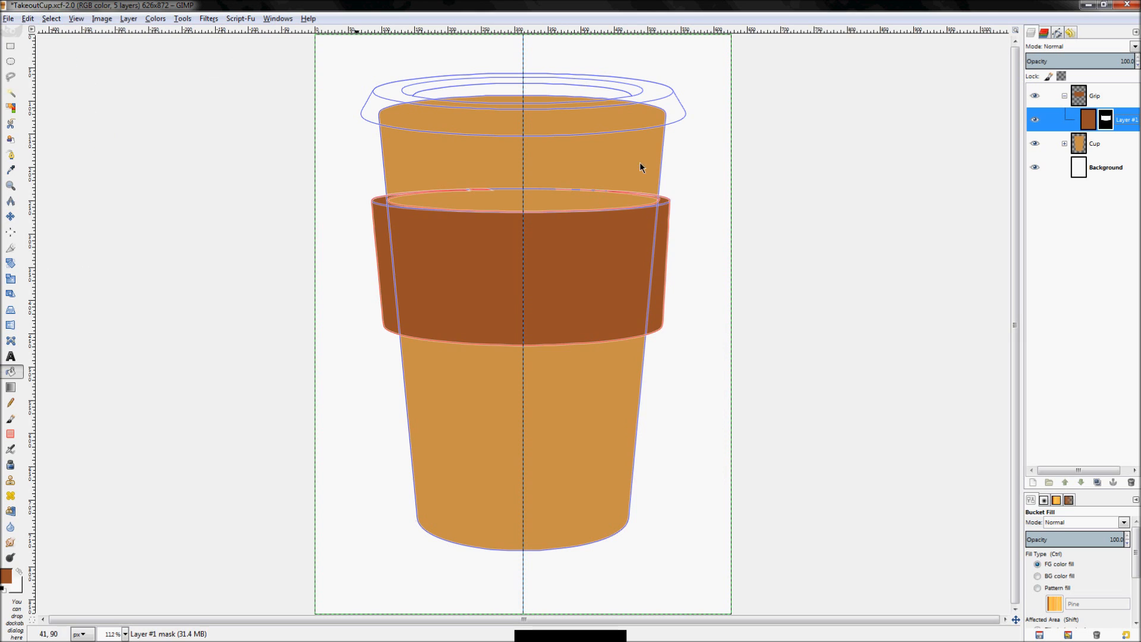
{"action": "left_click", "coordinate": [1064, 97]}
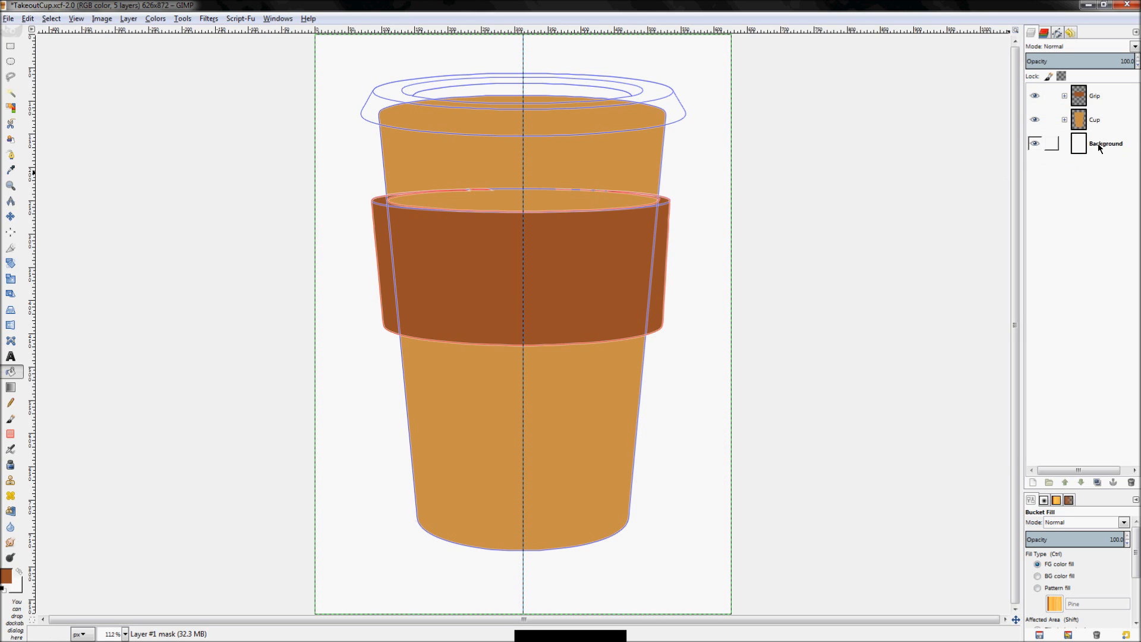
Add a new layer group named Lid and raise it above the Grip group
{"action": "right_click", "coordinate": [1098, 141]}
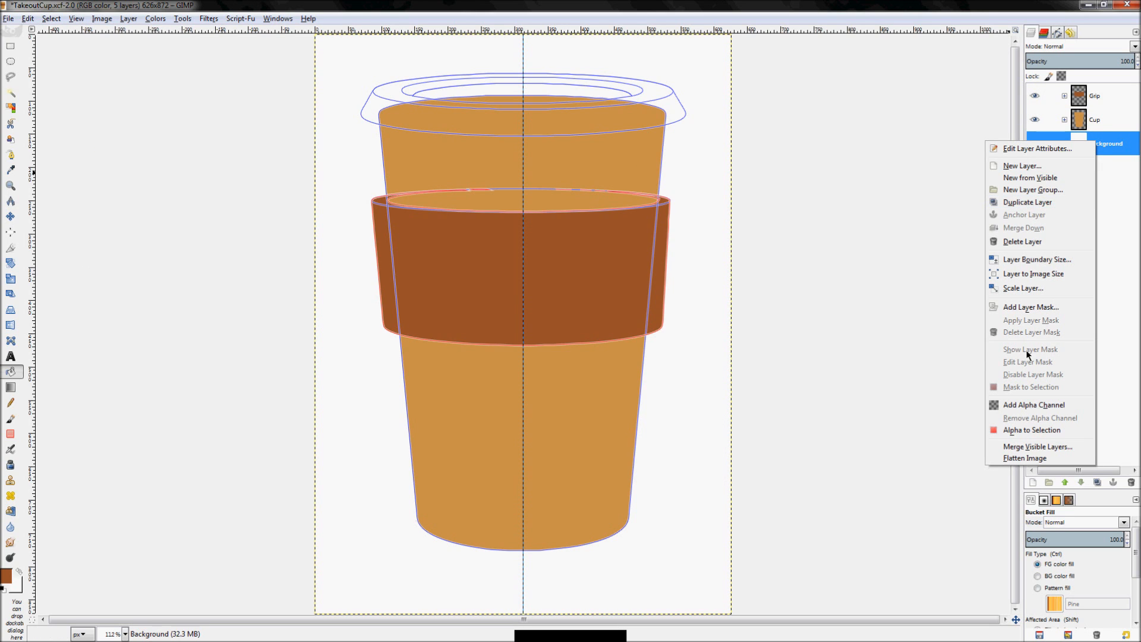
{"action": "left_click", "coordinate": [1026, 190]}
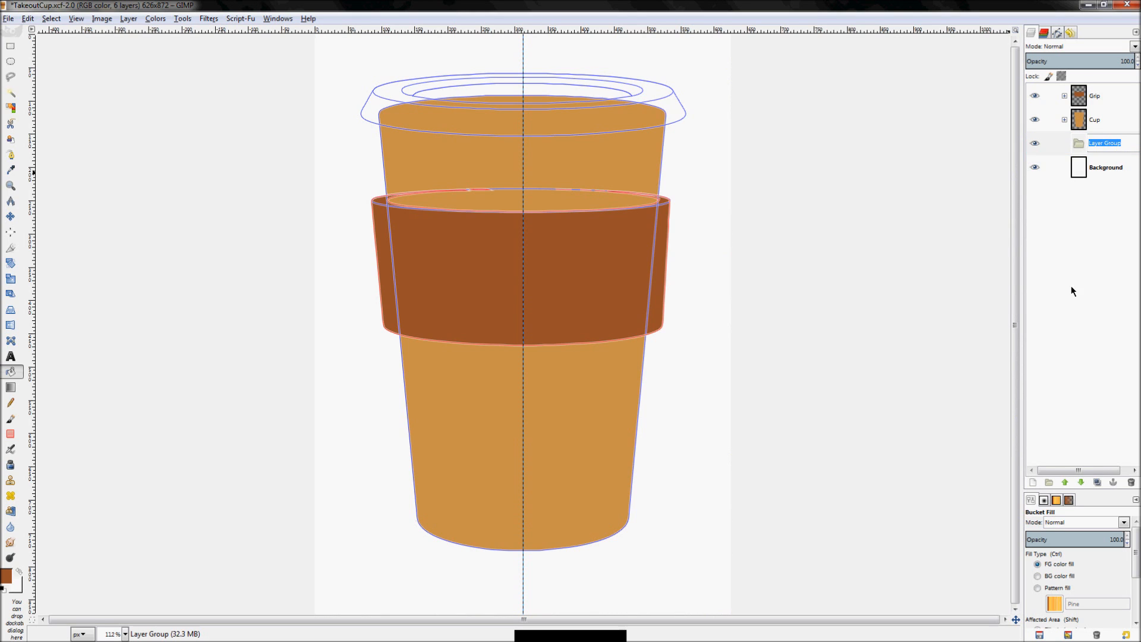
{"action": "type", "text": "Lid"}
{"action": "key", "text": "Return"}
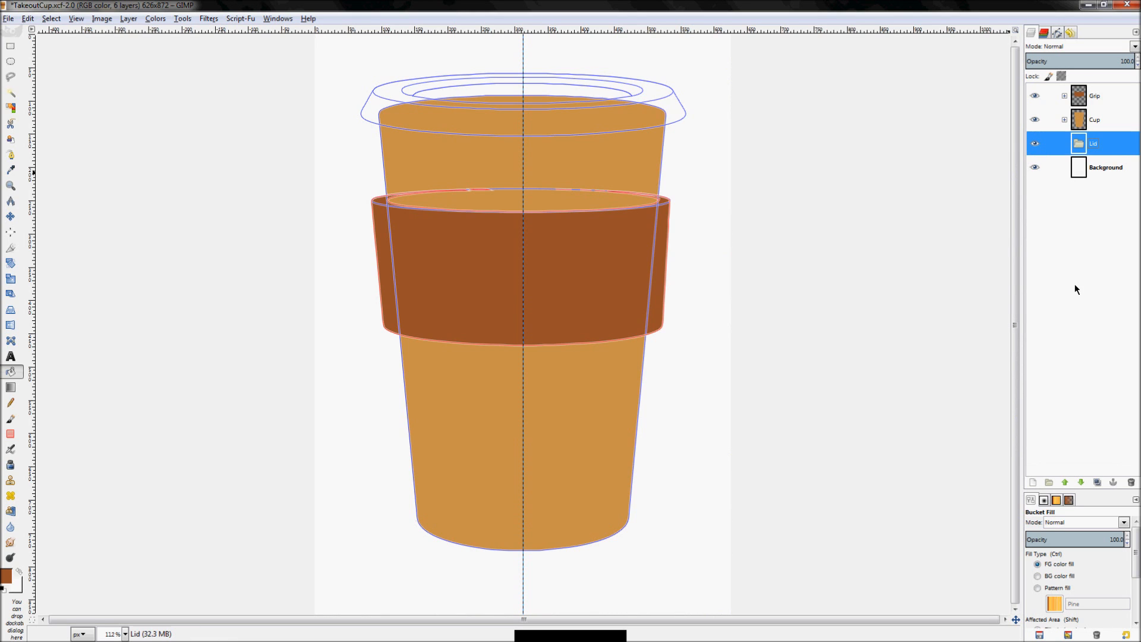
{"action": "left_click", "coordinate": [1066, 482]}
{"action": "left_click", "coordinate": [1066, 482]}
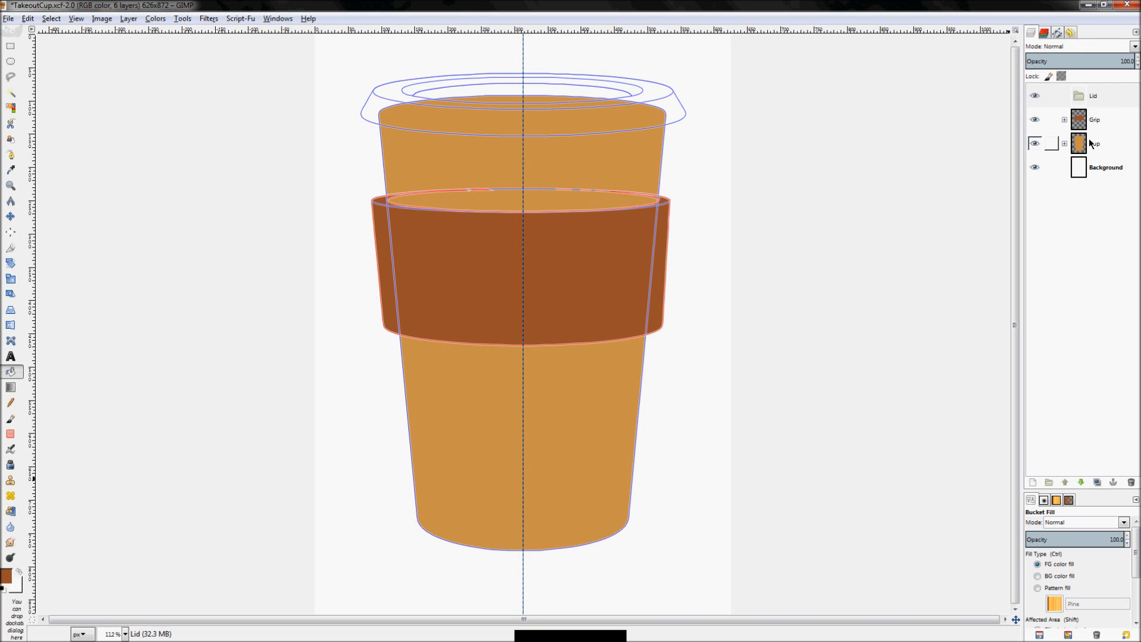
Add a new transparent layer inside the Lid group
{"action": "right_click", "coordinate": [1097, 98]}
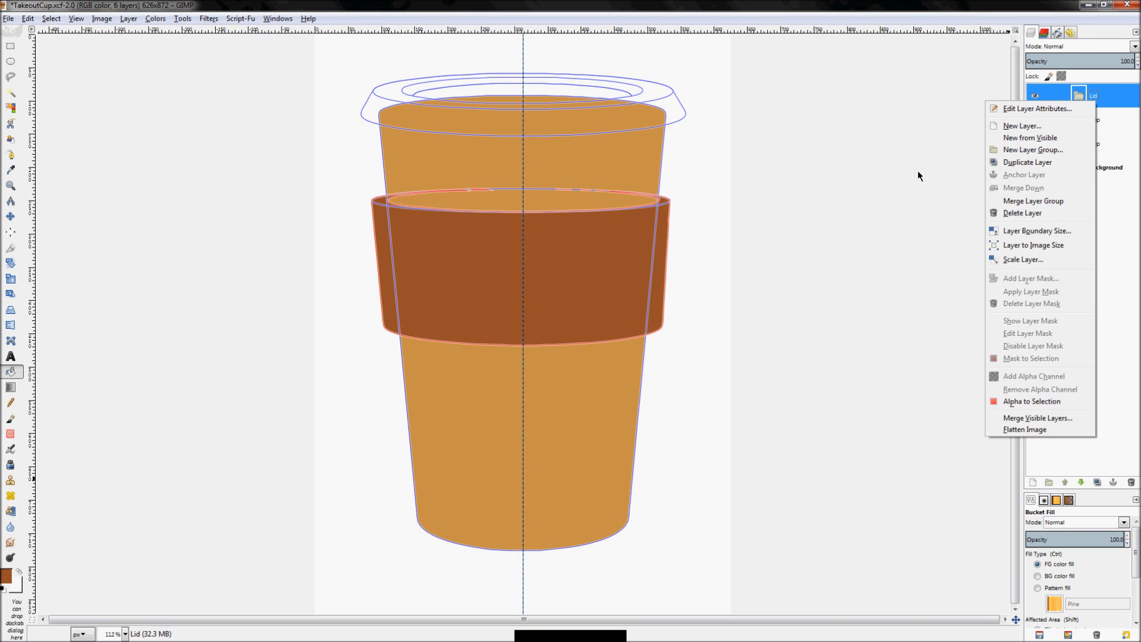
{"action": "left_click", "coordinate": [1028, 126]}
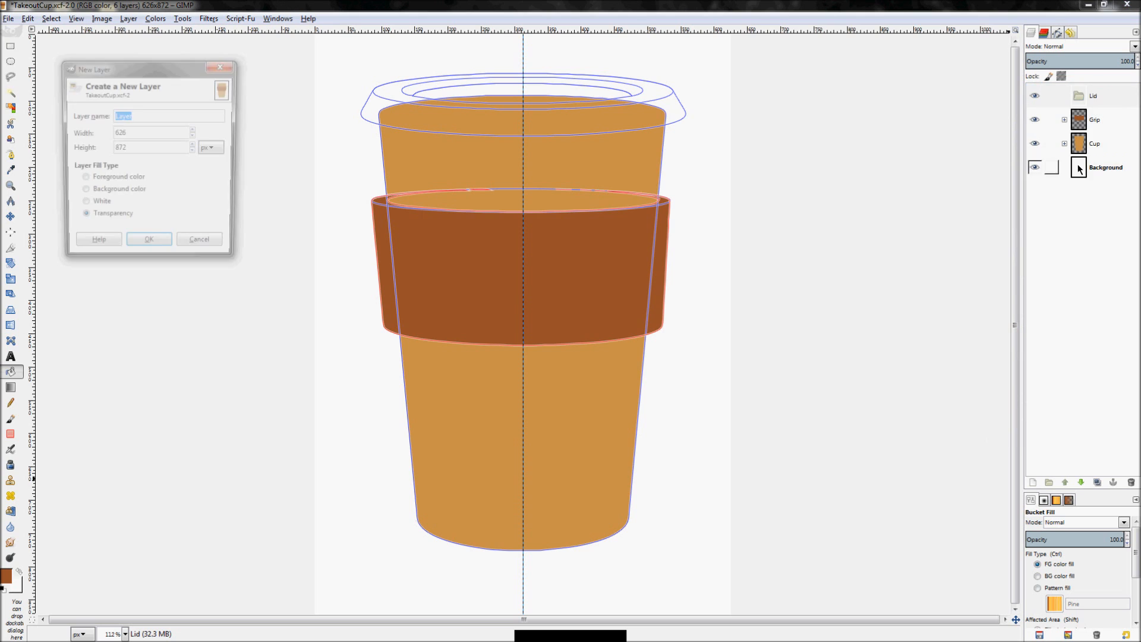
{"action": "left_click", "coordinate": [149, 244]}
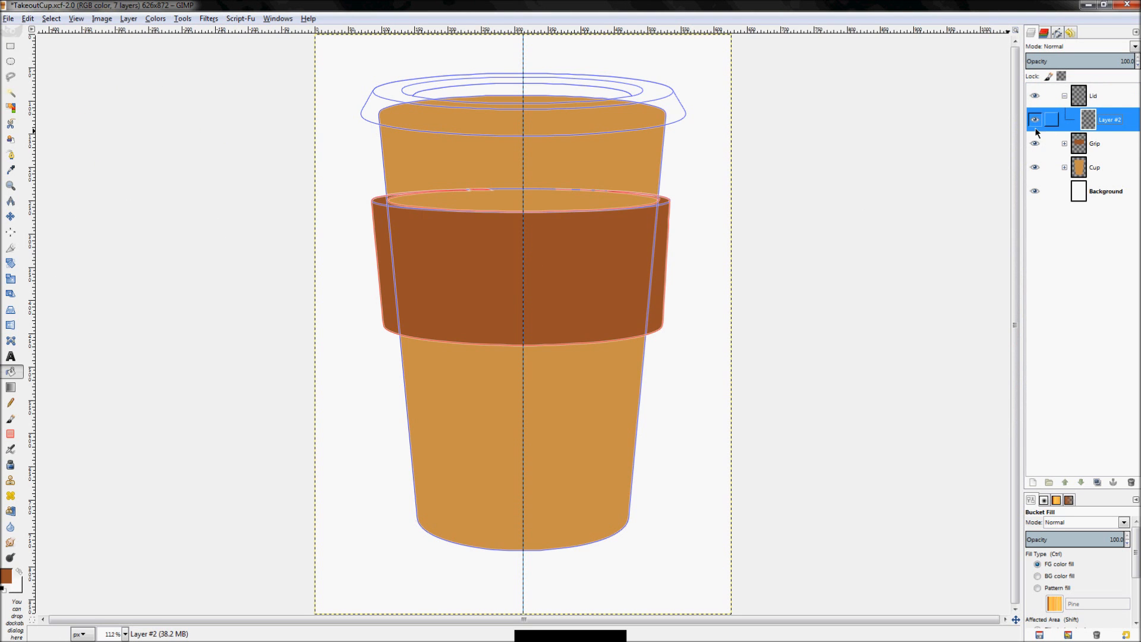
Hide the Inner Lid Shape, Inner Lid Bottom Shape and Top Lid Ring paths, keeping Outer Lid Shape visible
{"action": "left_click", "coordinate": [1056, 32]}
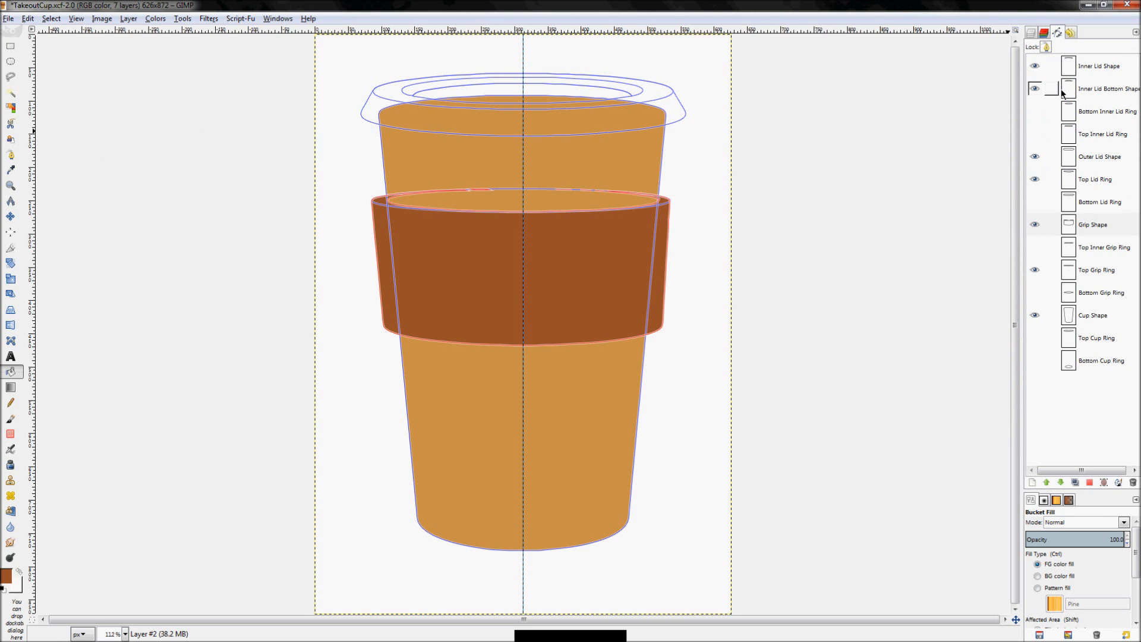
{"action": "left_click", "coordinate": [1035, 88]}
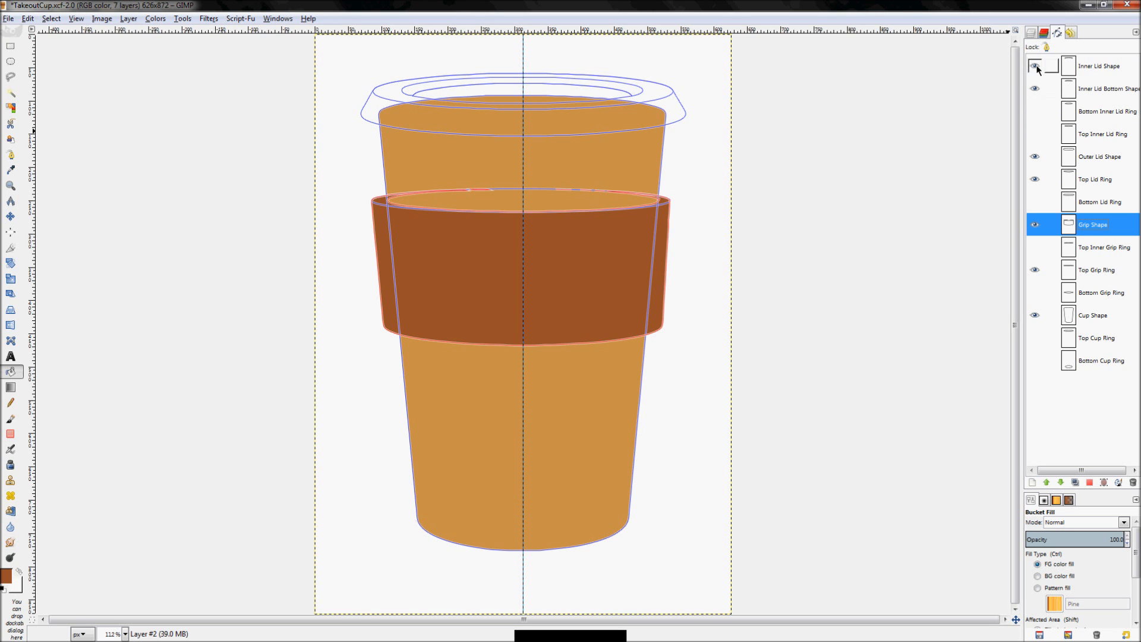
{"action": "scroll", "coordinate": [552, 59], "scroll_direction": "up", "scroll_amount": 4}
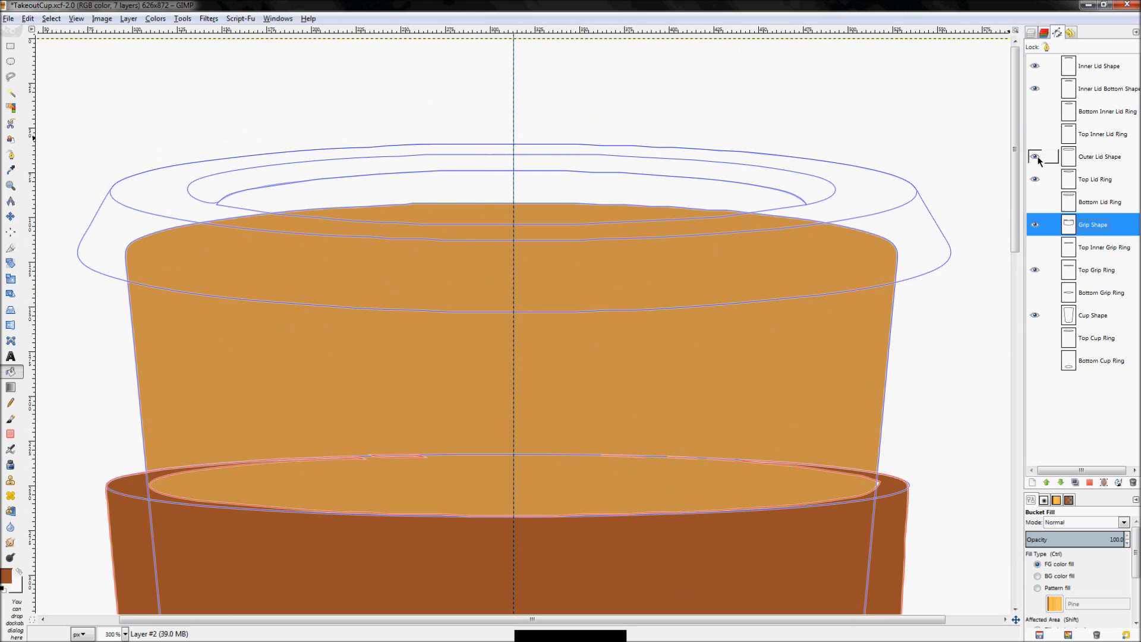
{"action": "left_click", "coordinate": [1035, 156]}
{"action": "left_click", "coordinate": [1035, 156]}
{"action": "left_click", "coordinate": [1035, 156]}
{"action": "left_click", "coordinate": [1035, 156]}
{"action": "left_click", "coordinate": [1035, 66]}
{"action": "left_click", "coordinate": [1035, 89]}
{"action": "left_click", "coordinate": [1035, 156]}
{"action": "left_click", "coordinate": [1035, 156]}
{"action": "left_click", "coordinate": [1035, 156]}
{"action": "left_click", "coordinate": [1034, 179]}
{"action": "left_click", "coordinate": [1035, 157]}
{"action": "left_click", "coordinate": [1036, 158]}
{"action": "left_click", "coordinate": [1035, 157]}
{"action": "left_click", "coordinate": [1036, 159]}
{"action": "left_click", "coordinate": [1036, 159]}
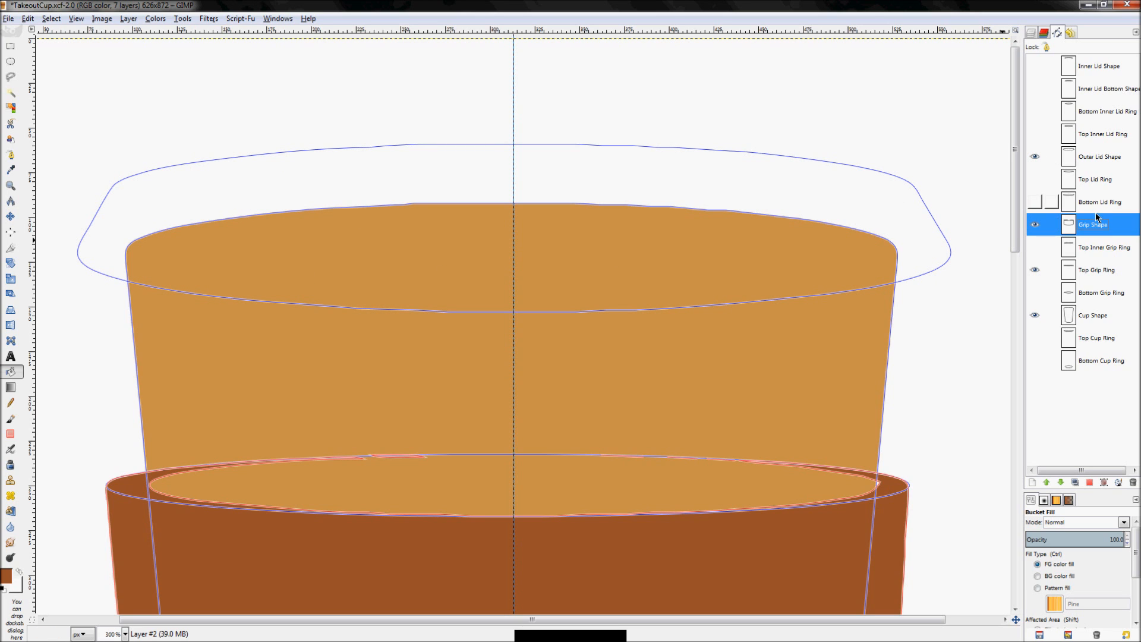
Mask the Lid group's layer with a selection made from the Outer Lid Shape path, and clear the selection
{"action": "right_click", "coordinate": [1070, 160]}
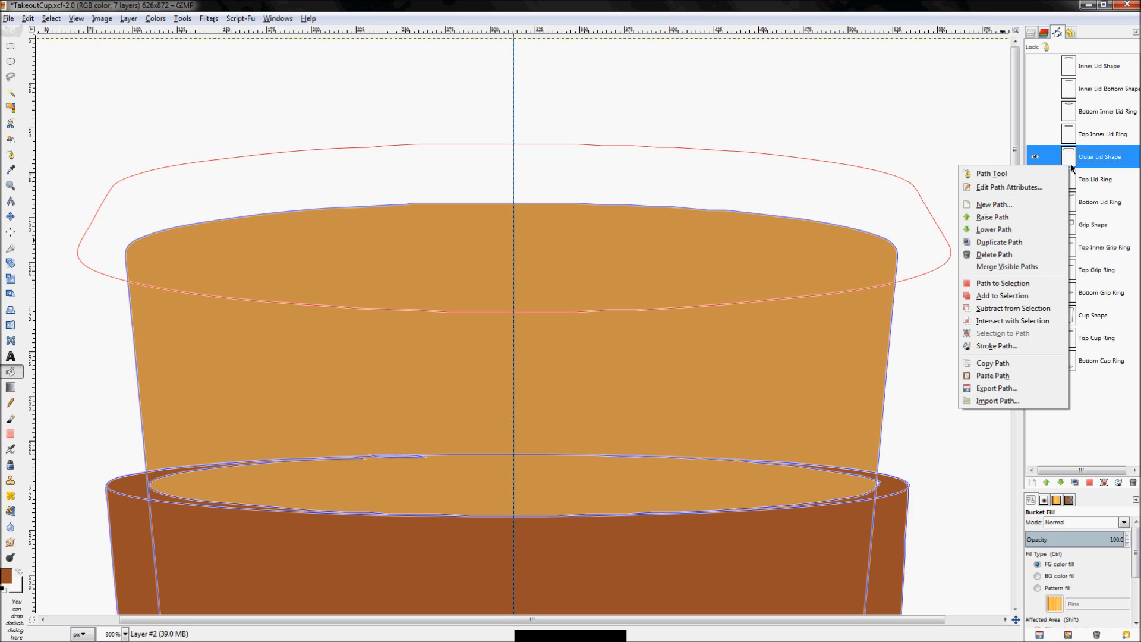
{"action": "left_click", "coordinate": [1009, 284]}
{"action": "left_click", "coordinate": [1030, 33]}
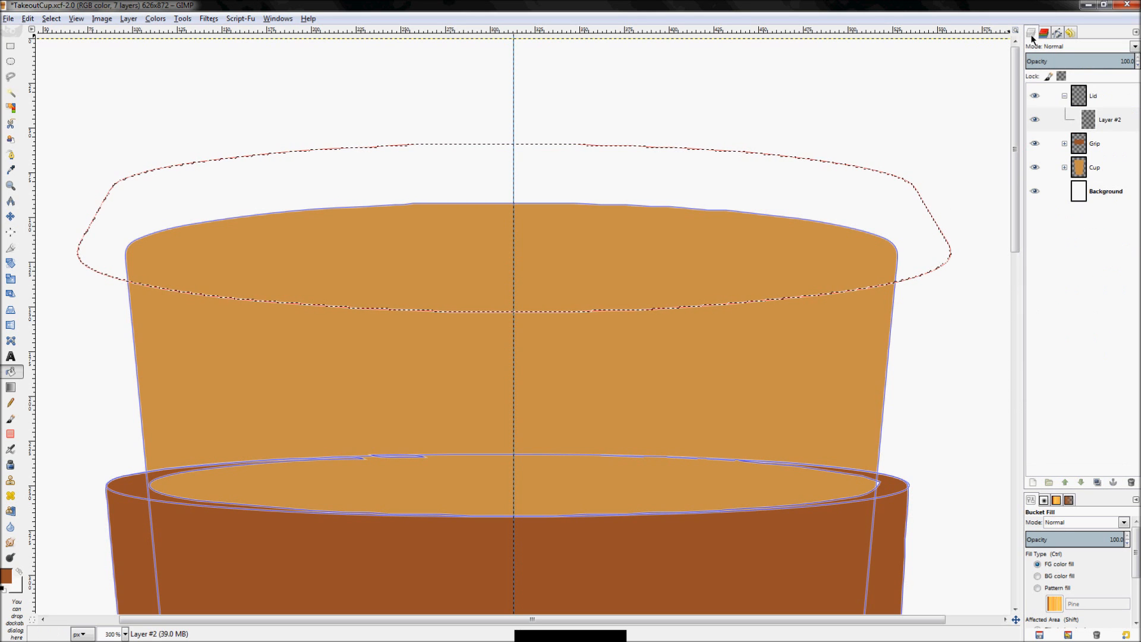
{"action": "right_click", "coordinate": [1106, 120]}
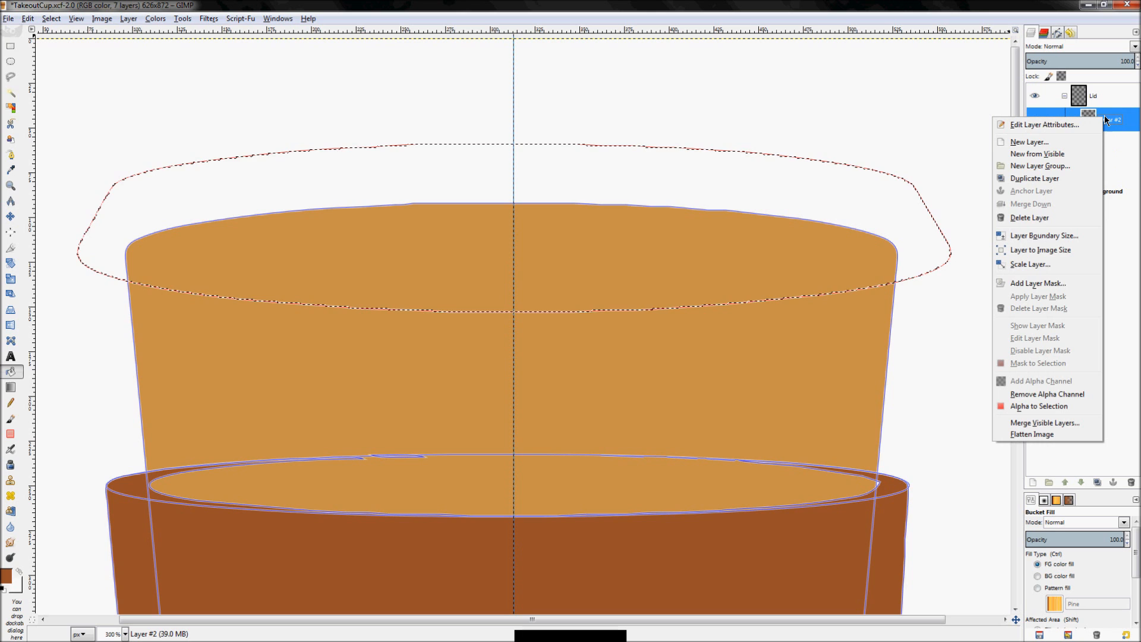
{"action": "left_click", "coordinate": [1024, 284]}
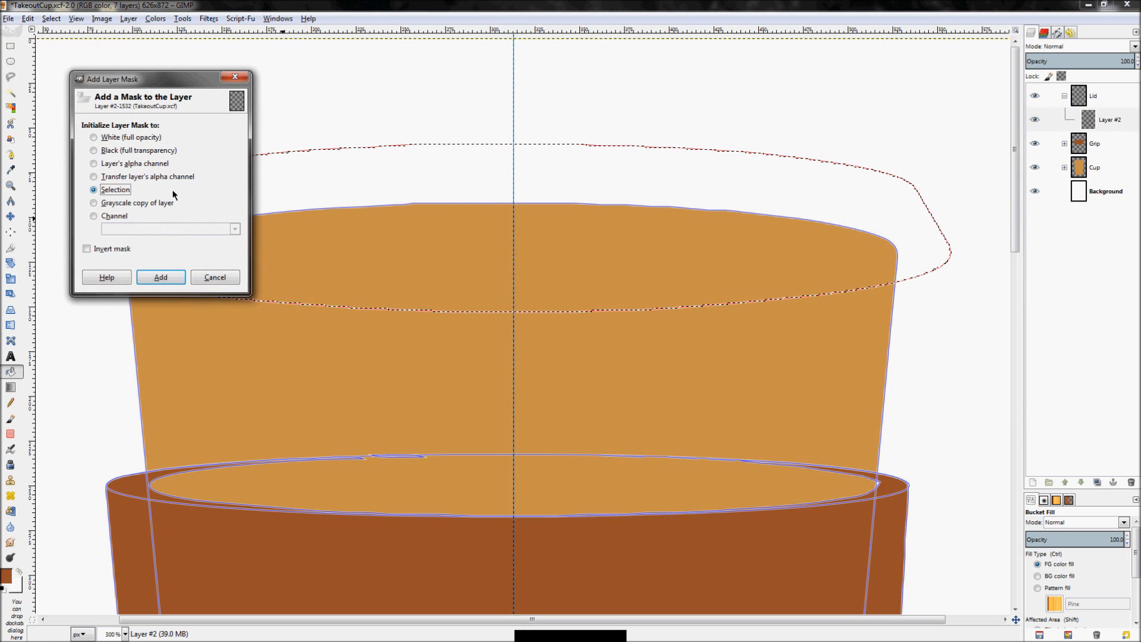
{"action": "left_click", "coordinate": [162, 277]}
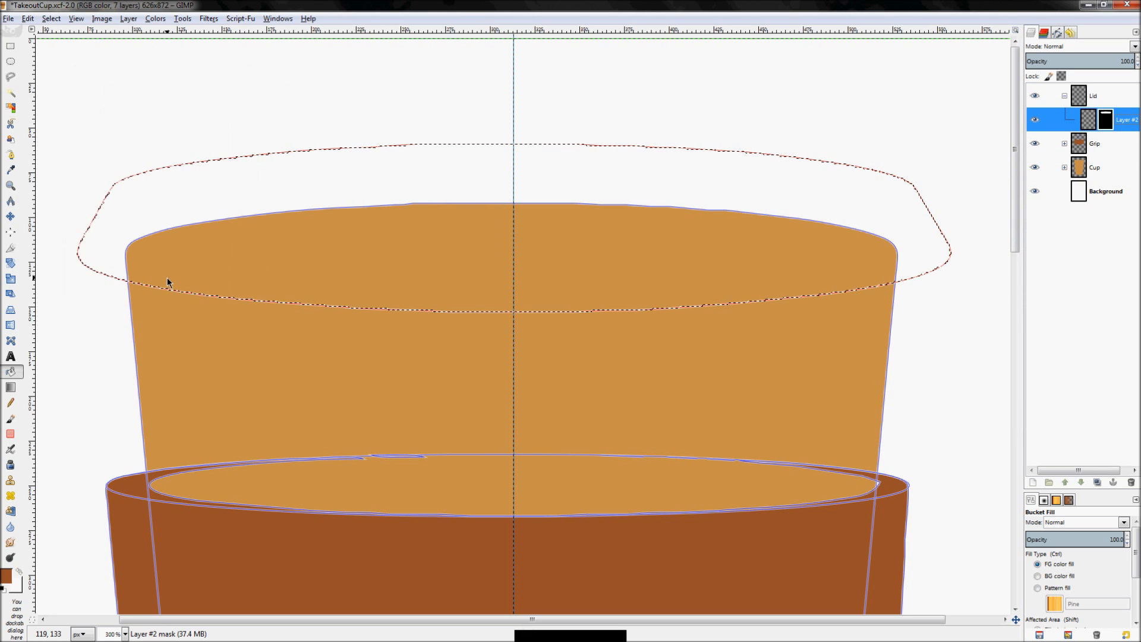
{"action": "left_click", "coordinate": [50, 19]}
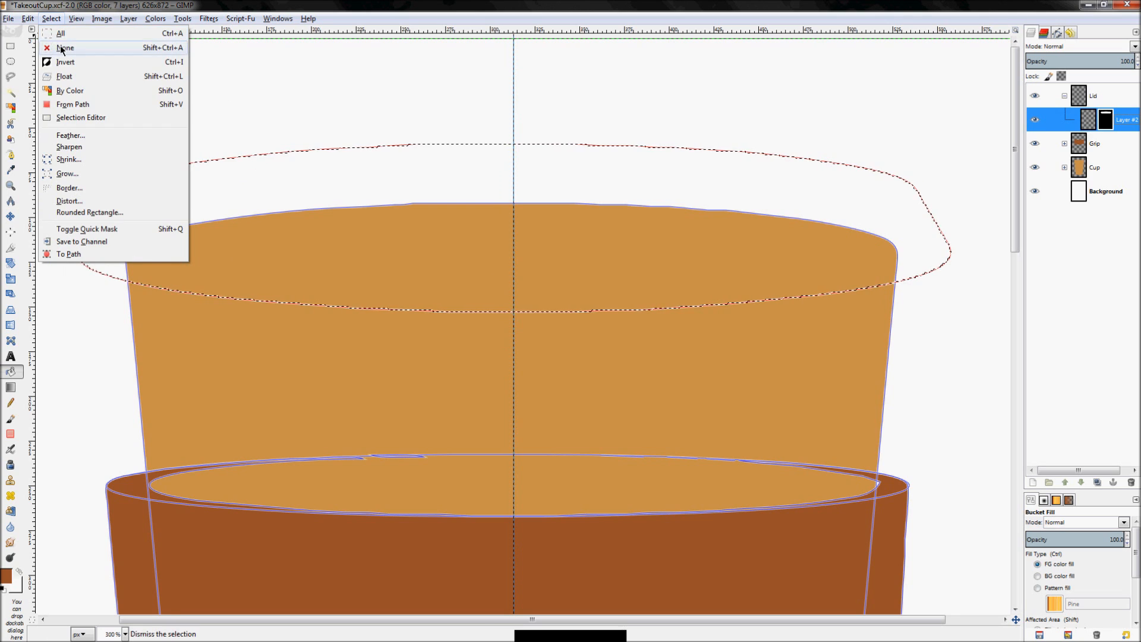
{"action": "left_click", "coordinate": [60, 48]}
Set the foreground colour to muted brown 8e654c and bucket-fill the Lid group's layer itself, not its mask
{"action": "left_click", "coordinate": [1087, 125]}
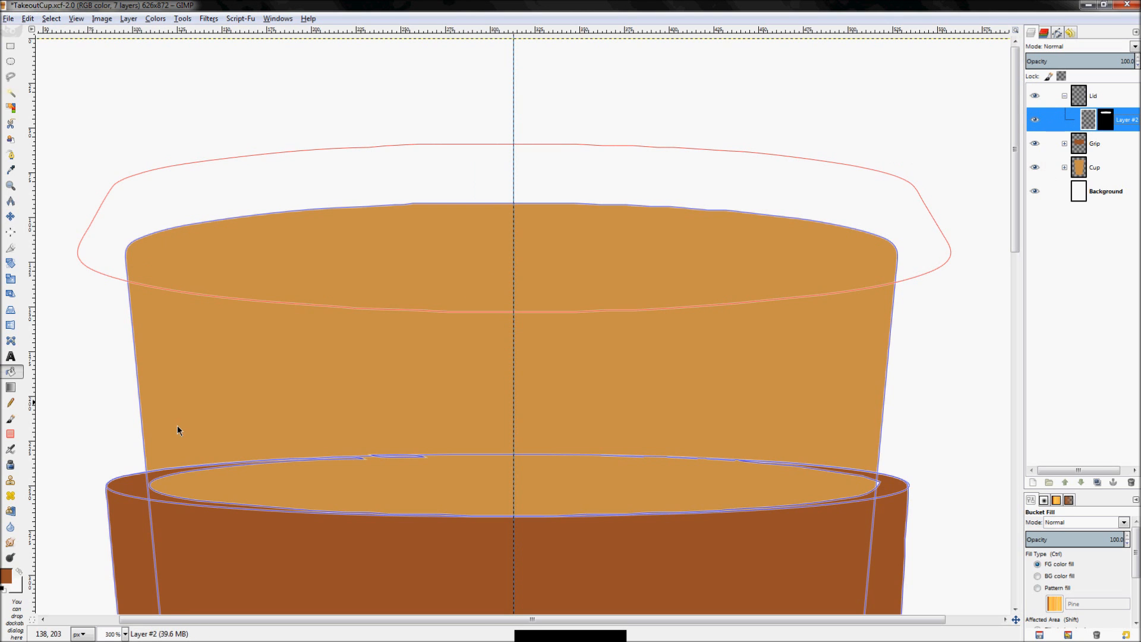
{"action": "left_click", "coordinate": [9, 577]}
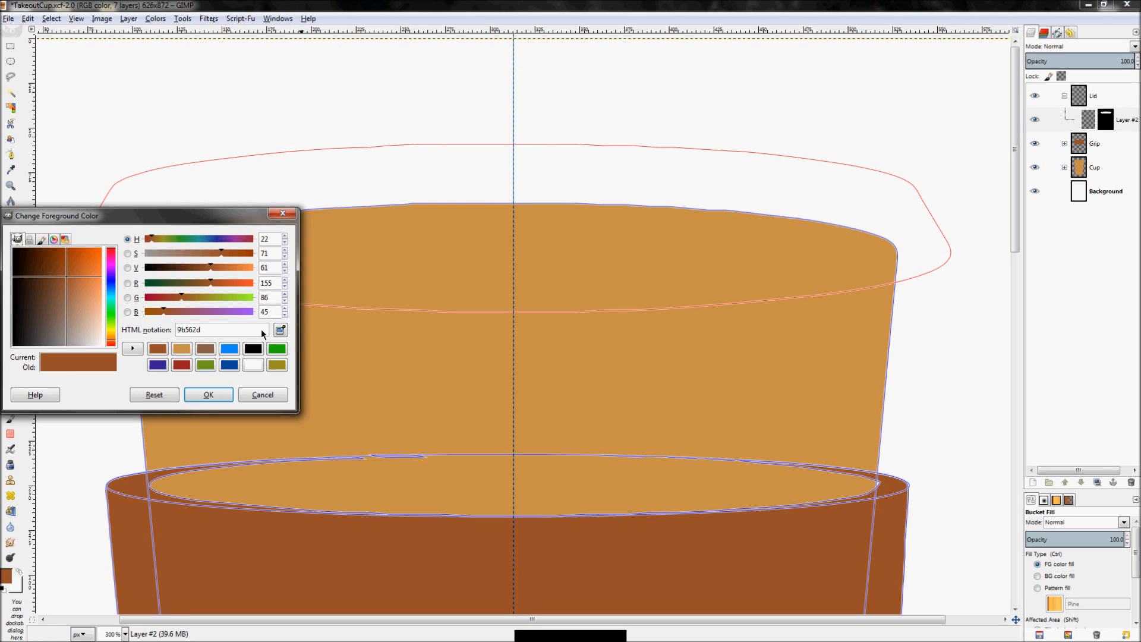
{"action": "left_click", "coordinate": [198, 351]}
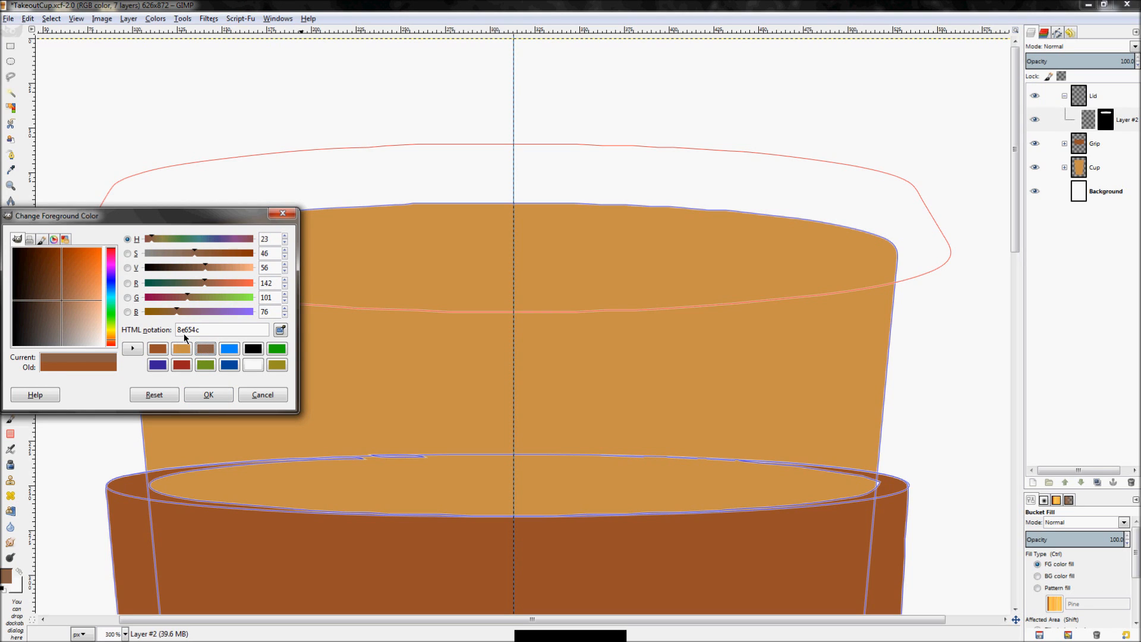
{"action": "double_click", "coordinate": [204, 330]}
{"action": "left_click", "coordinate": [199, 396]}
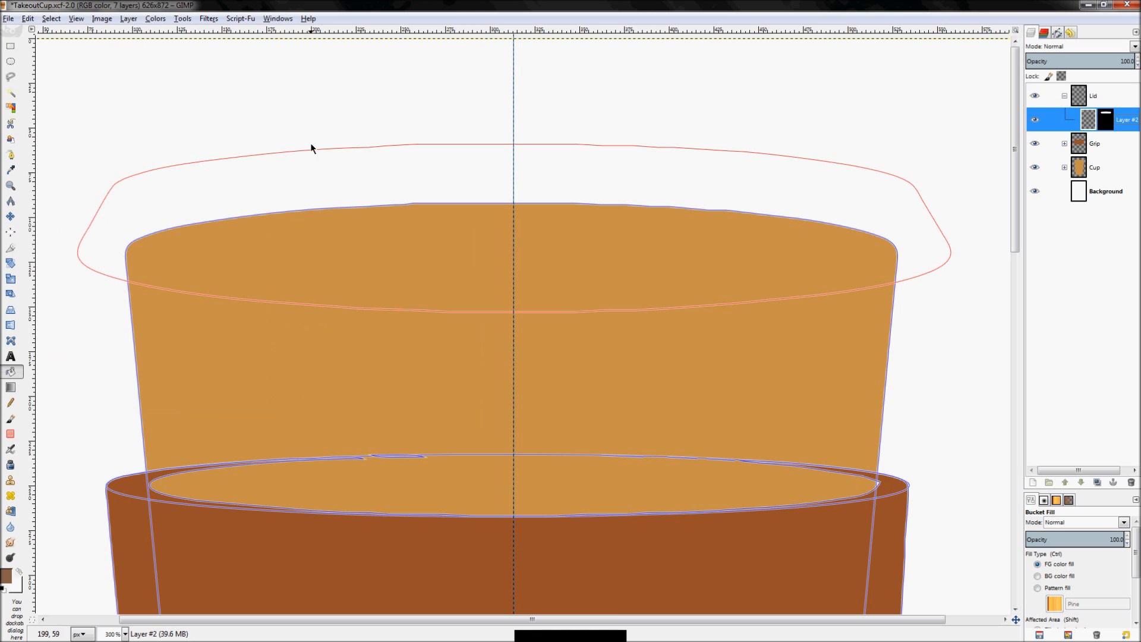
{"action": "left_click", "coordinate": [860, 240]}
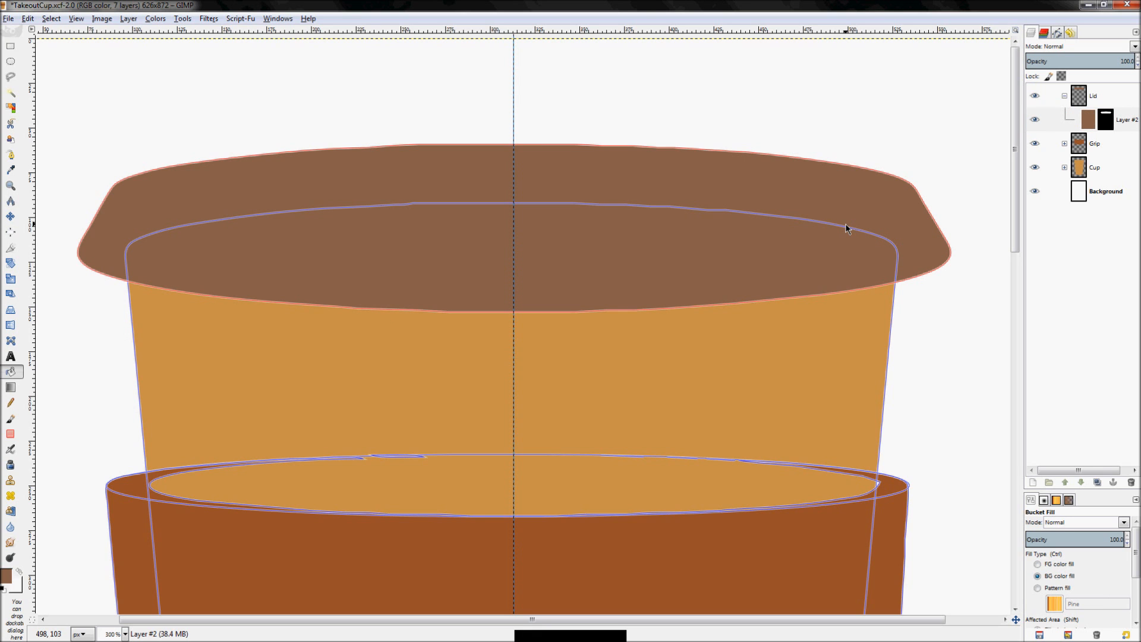
Hide the Outer Lid Shape, Grip Shape, Top Grip Ring and Cup Shape paths
{"action": "key", "text": "z"}
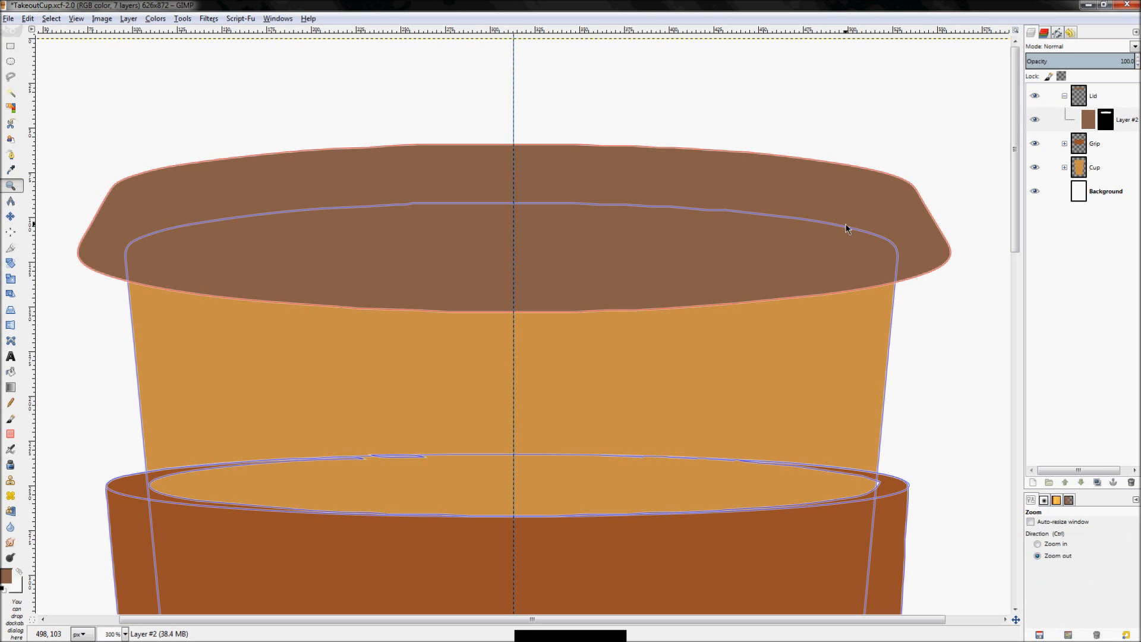
{"action": "key", "text": "shift+ctrl+j"}
{"action": "left_click", "coordinate": [1059, 32]}
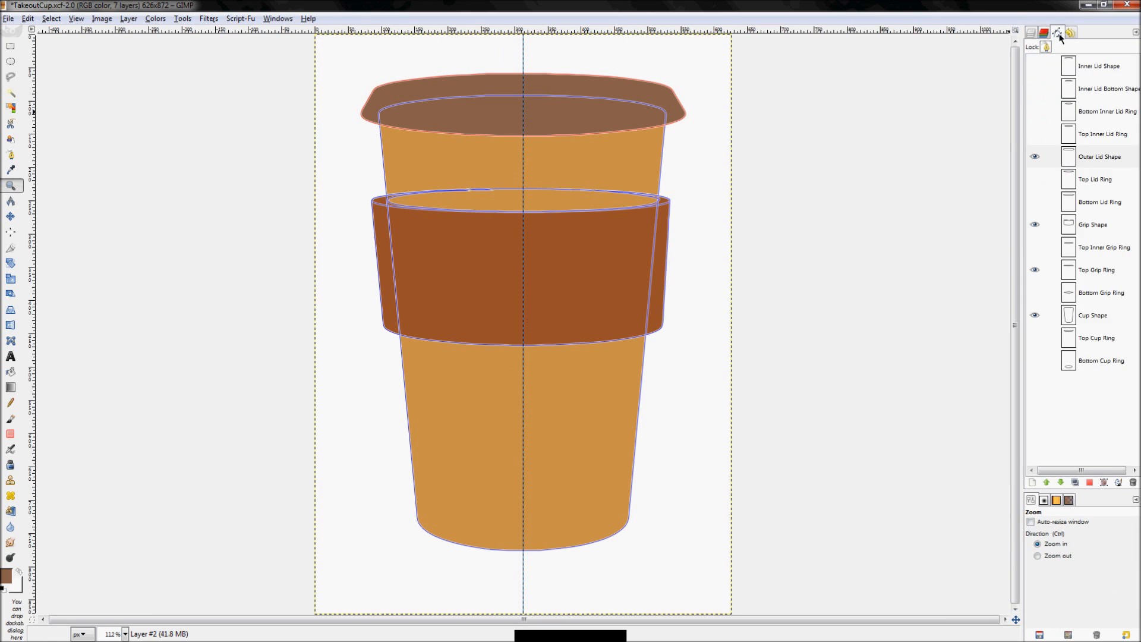
{"action": "left_click", "coordinate": [1035, 156]}
{"action": "left_click", "coordinate": [1035, 224]}
{"action": "left_click", "coordinate": [1035, 270]}
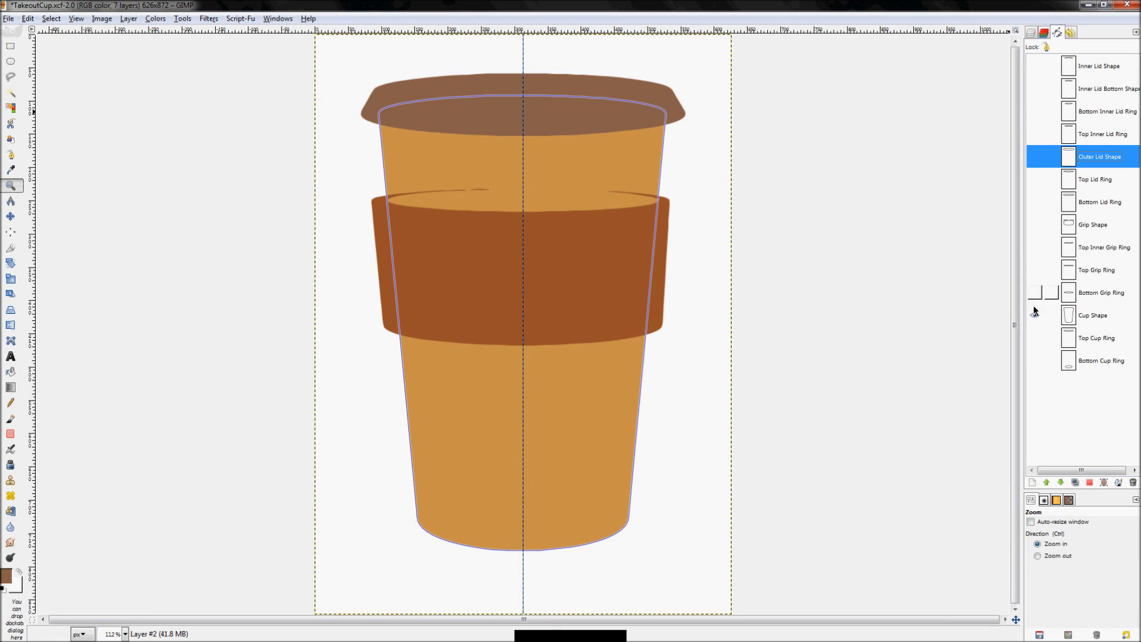
{"action": "left_click", "coordinate": [1035, 316]}
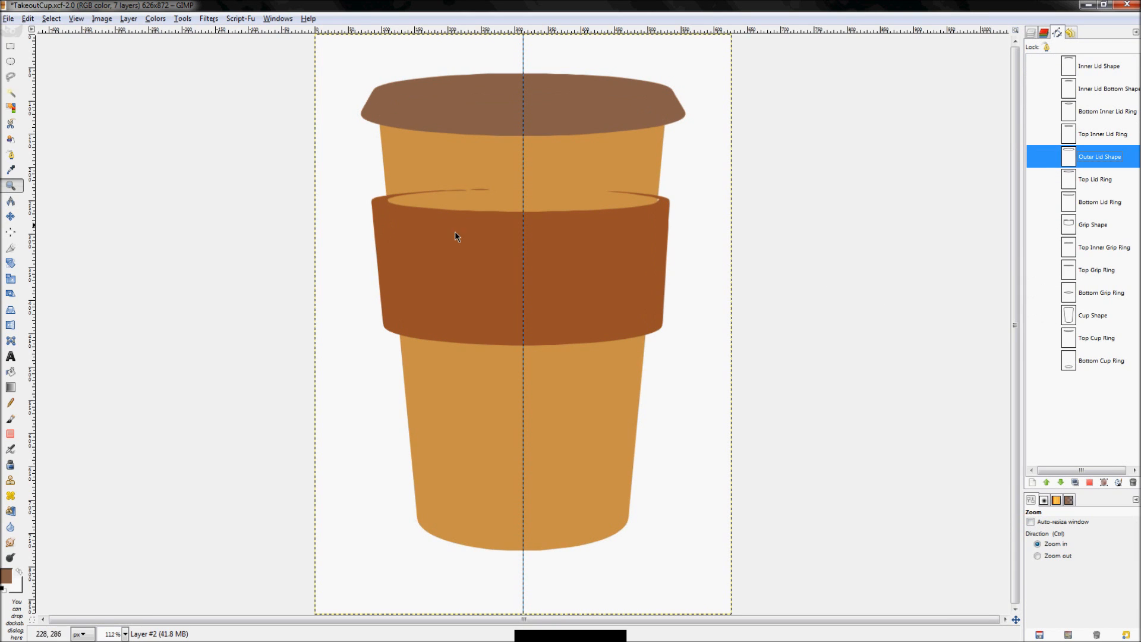